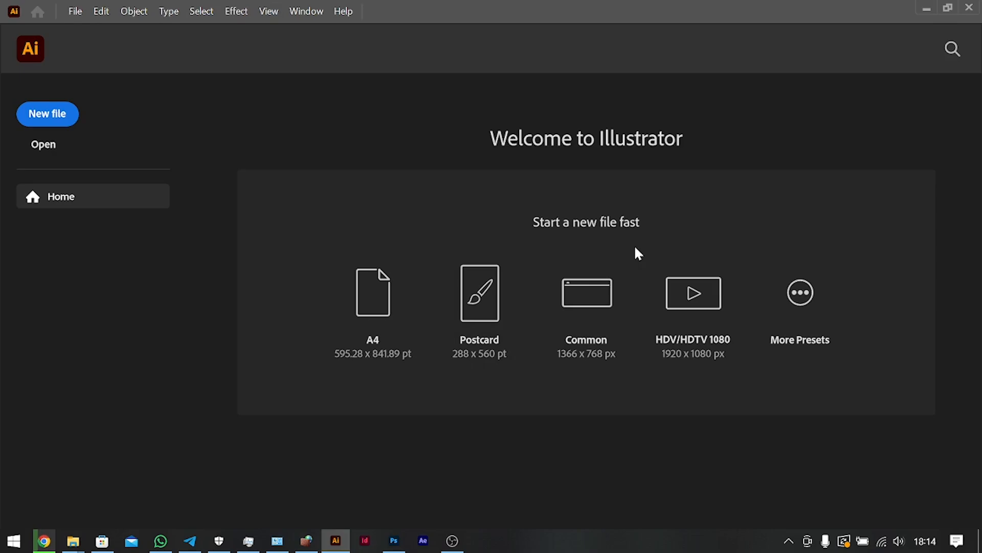
Start a new document from the recent A4 preset and name it Custom BG.
{"action": "left_click", "coordinate": [45, 121]}
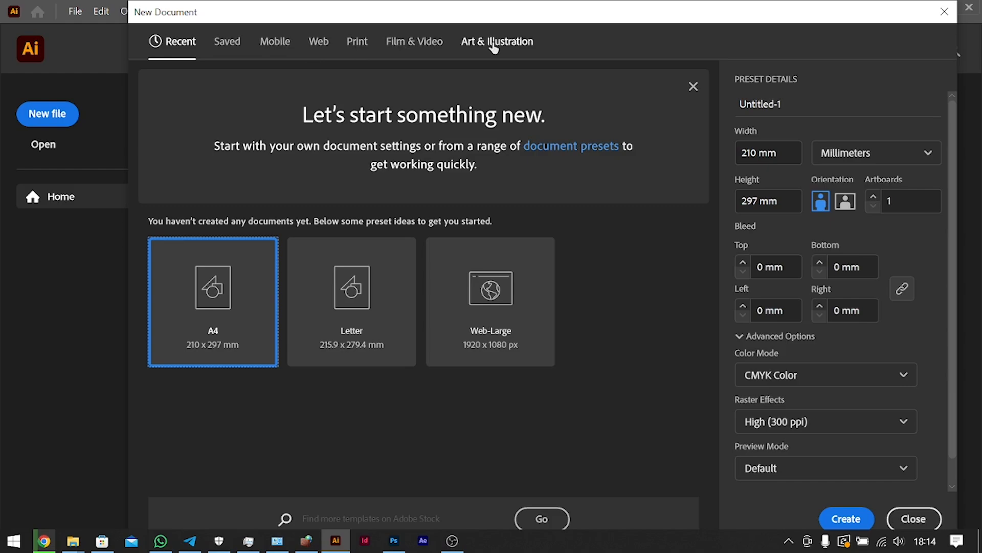
{"action": "left_click", "coordinate": [276, 55]}
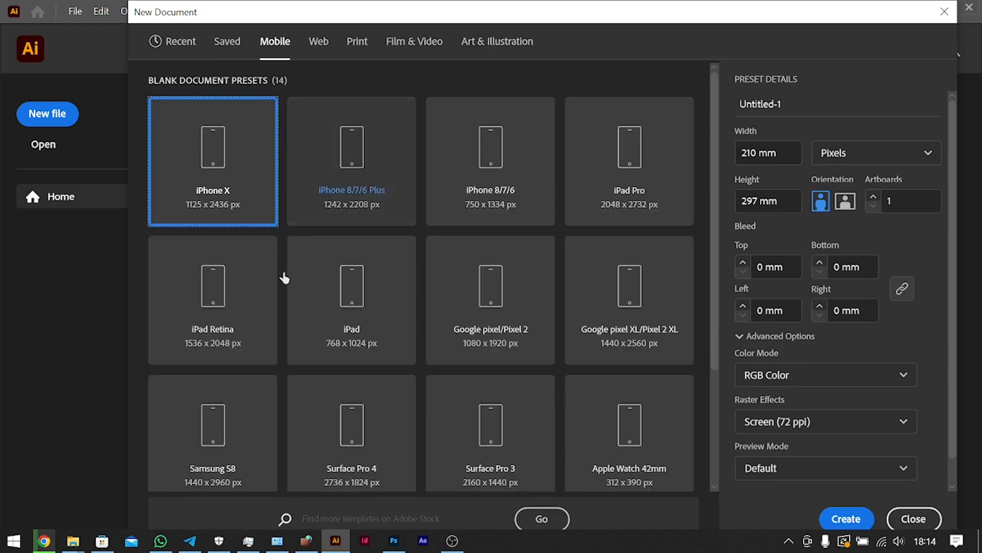
{"action": "left_click", "coordinate": [196, 47]}
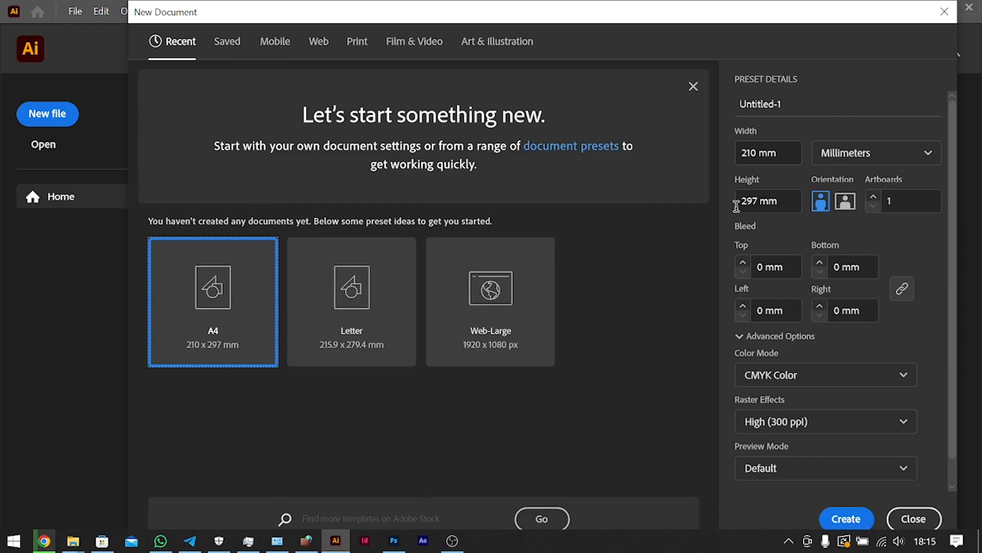
{"action": "left_click", "coordinate": [805, 103]}
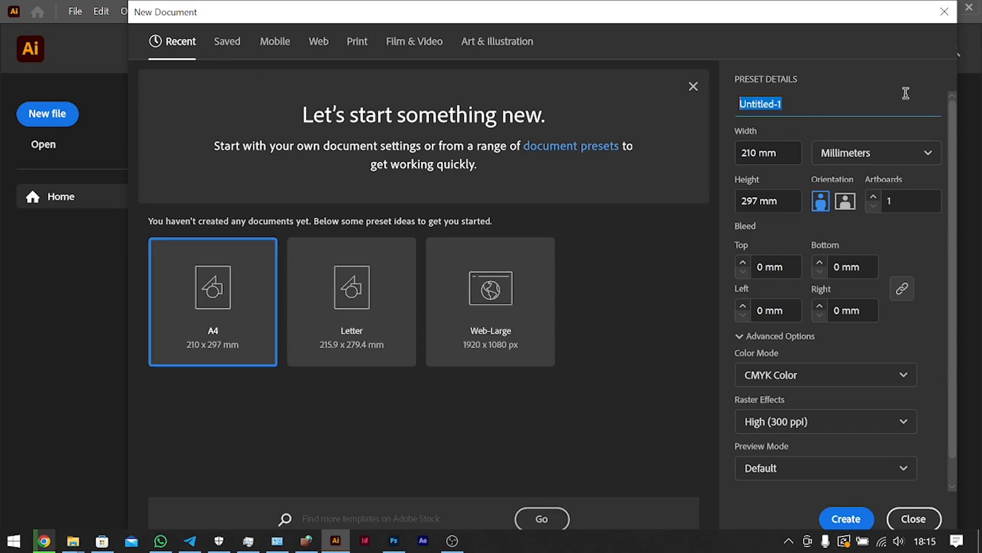
{"action": "type", "text": "Custom "}
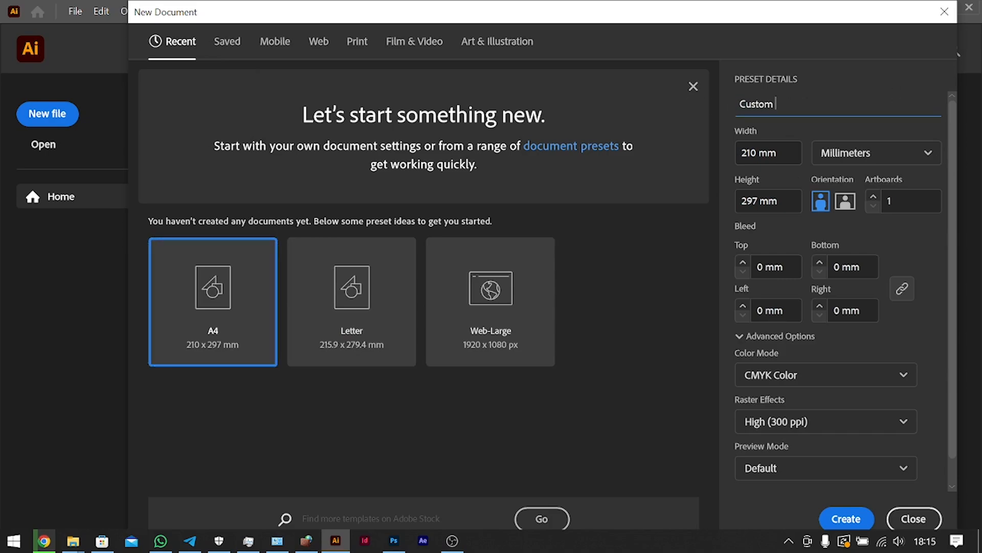
{"action": "type", "text": "BG"}
Set the new document's units to pixels, with a width of 1080 px and a height of 1350 px.
{"action": "left_click", "coordinate": [858, 155]}
{"action": "left_click", "coordinate": [837, 185]}
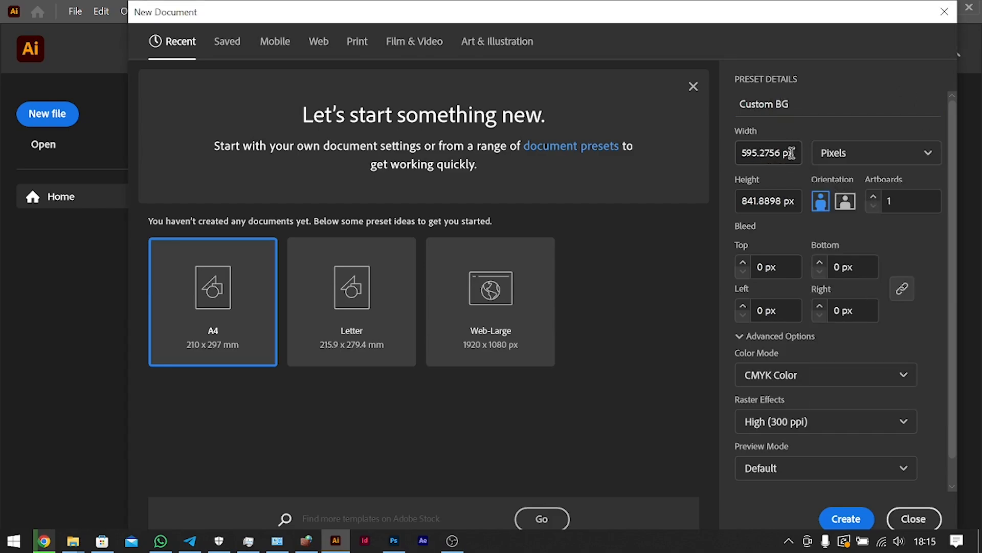
{"action": "left_click", "coordinate": [765, 153]}
{"action": "key", "text": "ctrl+a"}
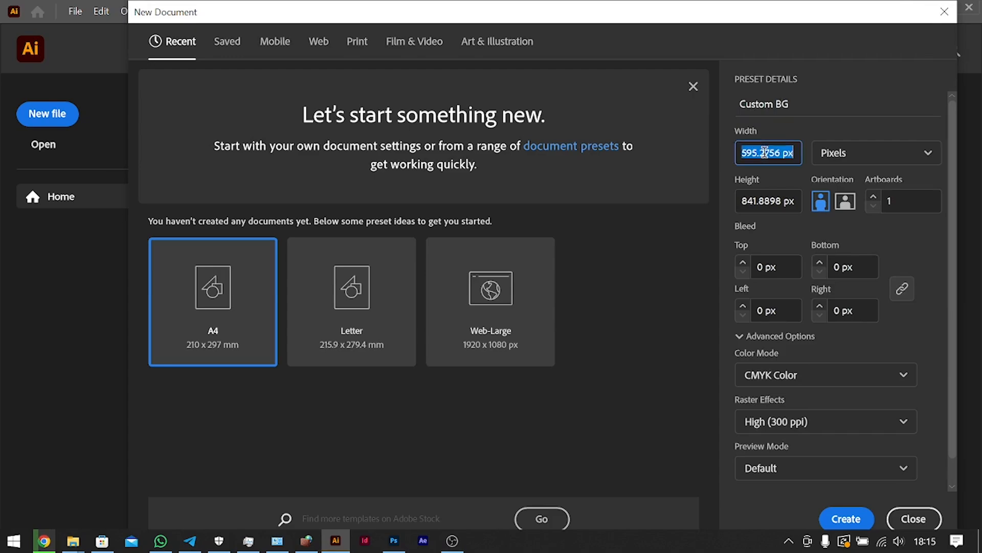
{"action": "type", "text": "1080"}
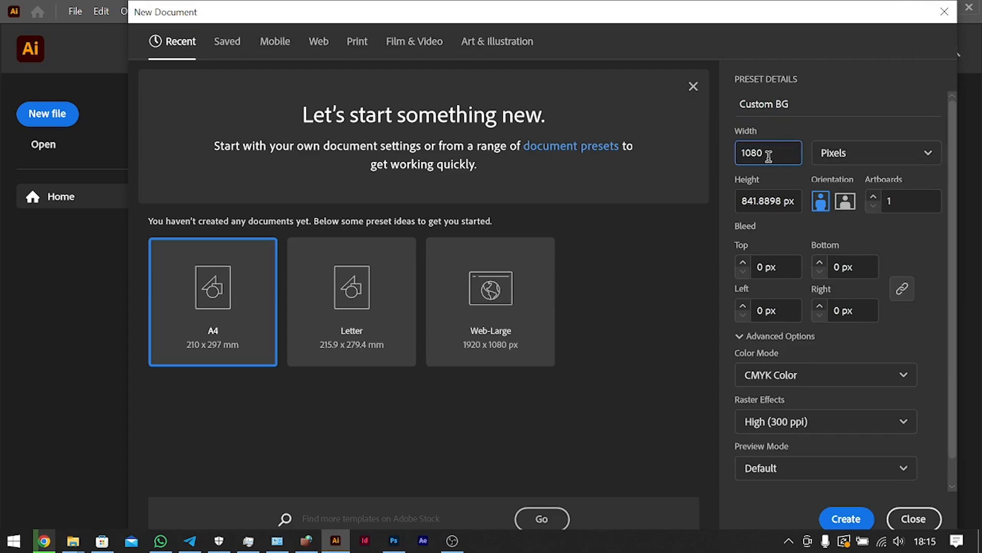
{"action": "left_click", "coordinate": [783, 199]}
{"action": "key", "text": "ctrl+a"}
{"action": "type", "text": "1"}
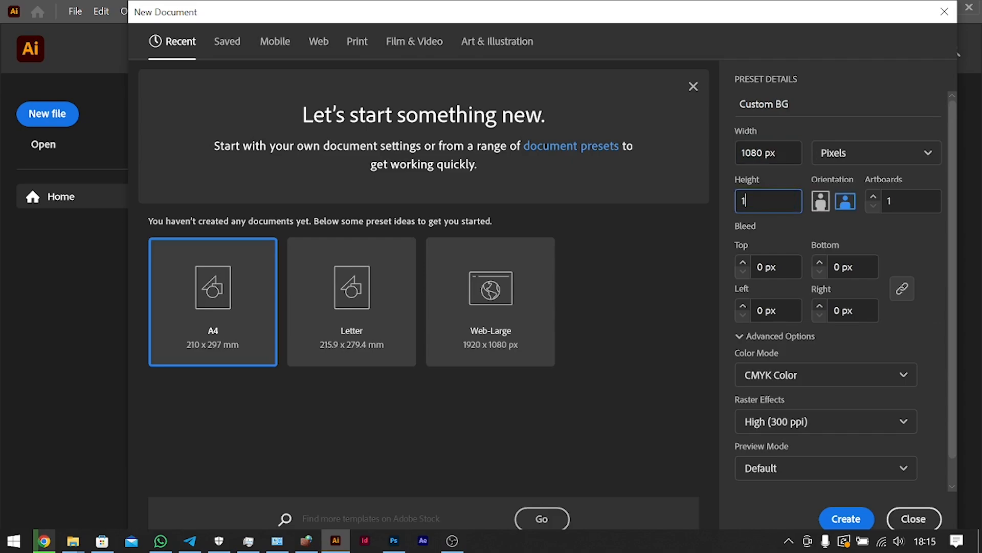
{"action": "type", "text": "350"}
Create the document with 2 artboards, RGB Color mode and Medium (150 ppi) raster effects.
{"action": "left_click", "coordinate": [873, 197]}
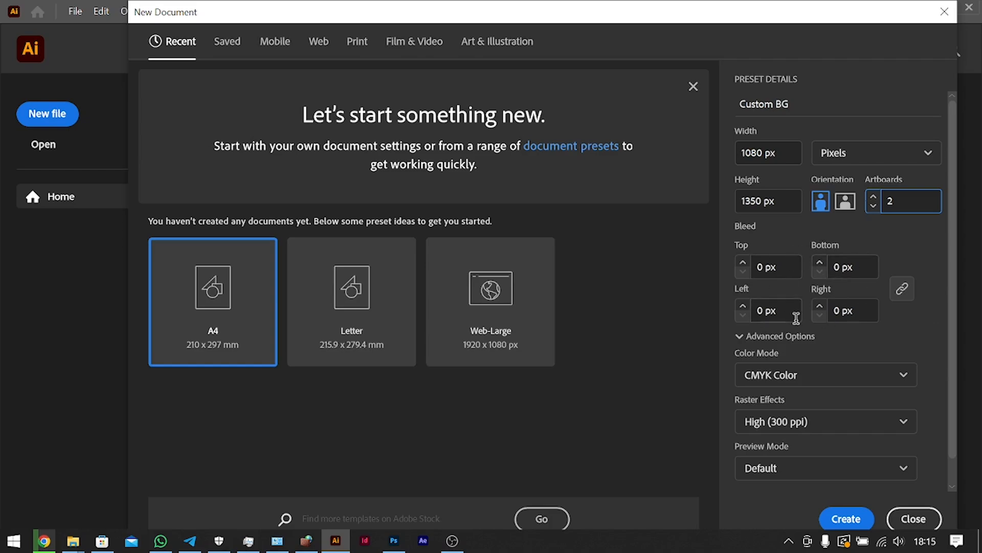
{"action": "left_click", "coordinate": [816, 388]}
{"action": "left_click", "coordinate": [821, 401]}
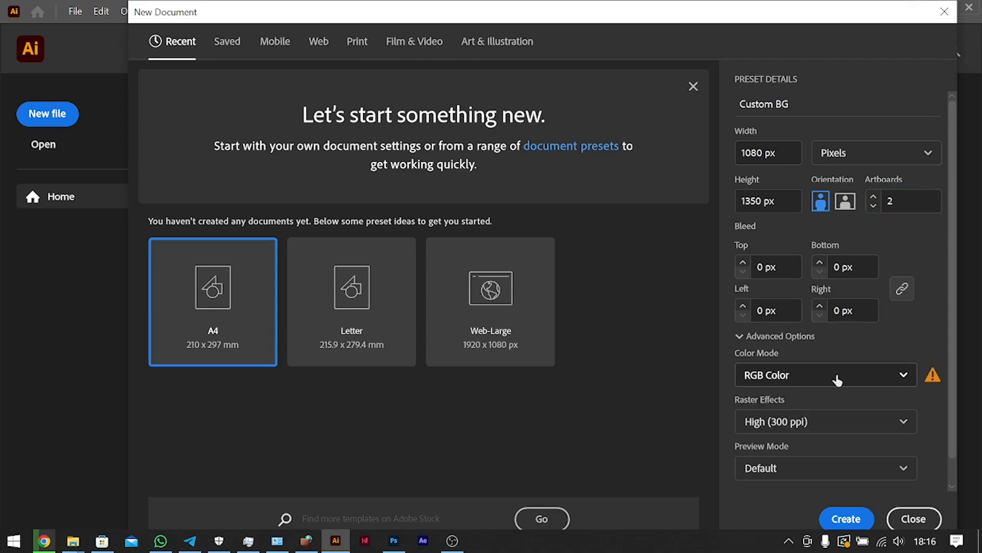
{"action": "left_click", "coordinate": [805, 425]}
{"action": "left_click", "coordinate": [801, 454]}
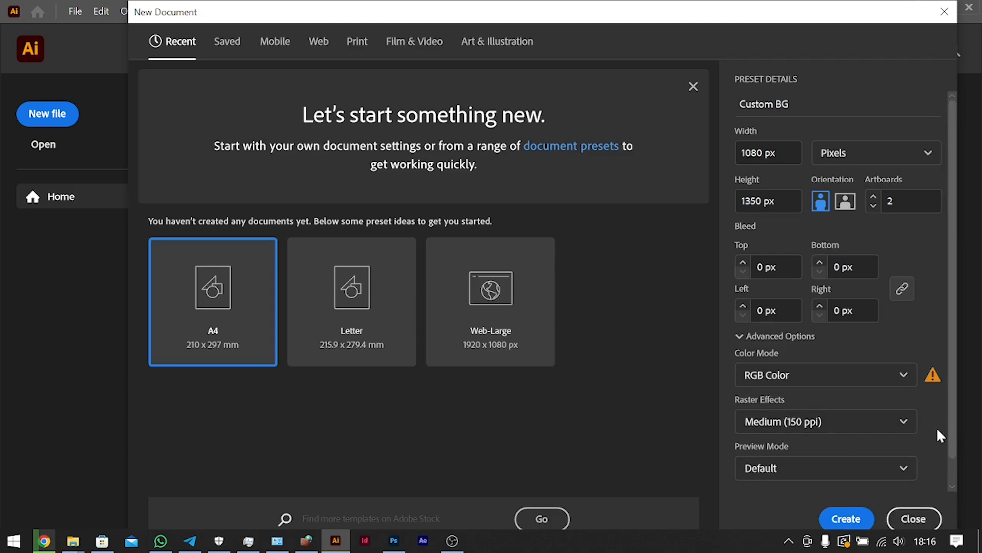
{"action": "scroll", "coordinate": [940, 435], "scroll_direction": "down", "scroll_amount": 1}
{"action": "left_click", "coordinate": [847, 519]}
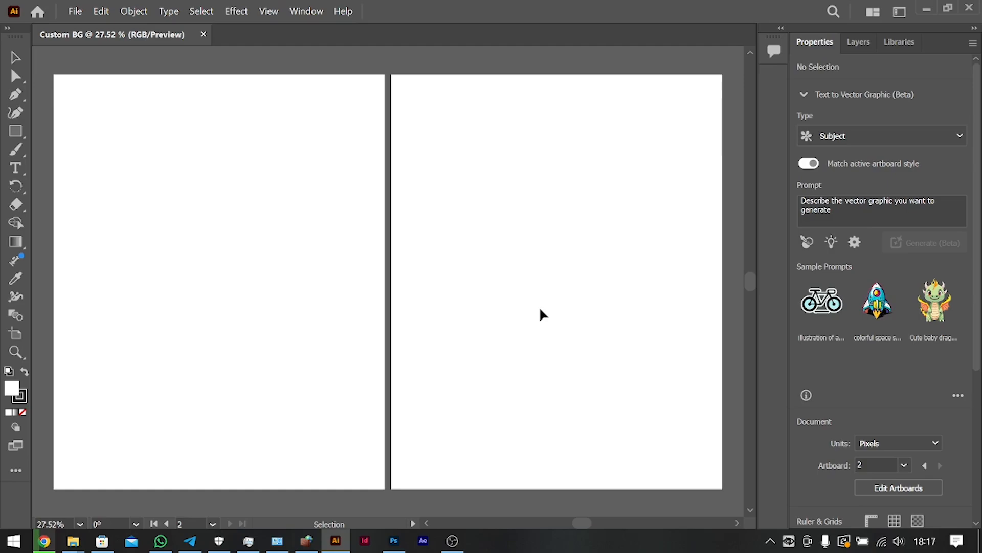
Switch the workspace to Essentials Classic.
{"action": "left_click", "coordinate": [305, 11]}
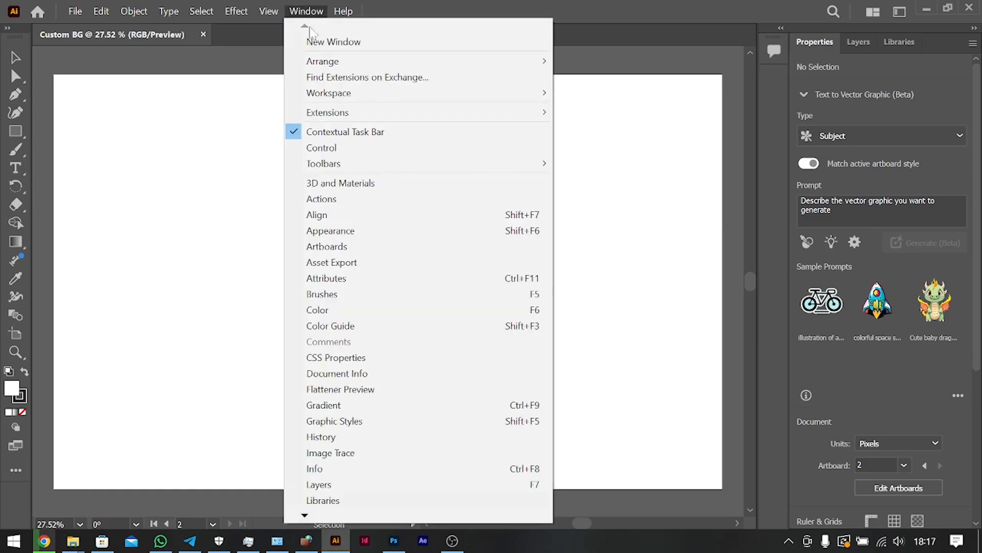
{"action": "mouse_move", "coordinate": [419, 93]}
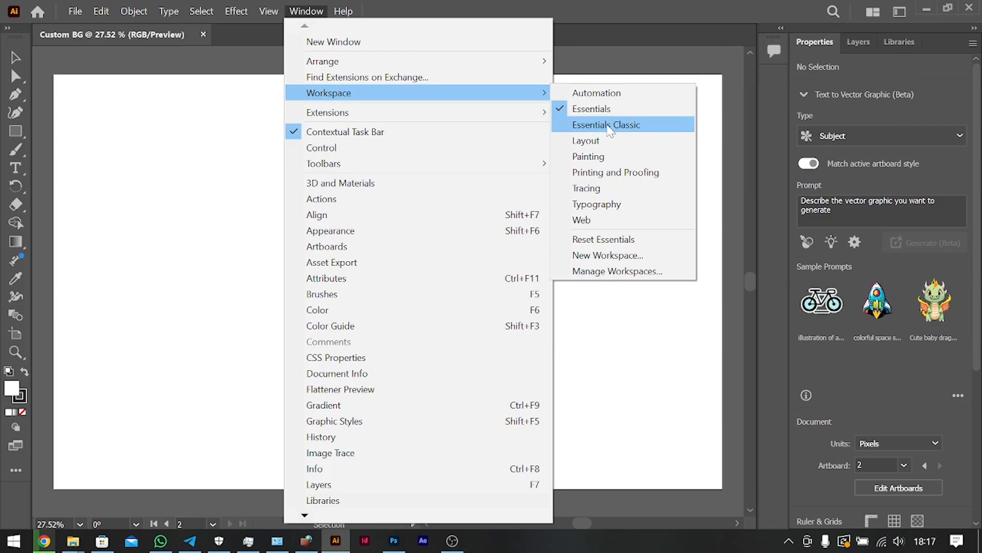
{"action": "left_click", "coordinate": [610, 128]}
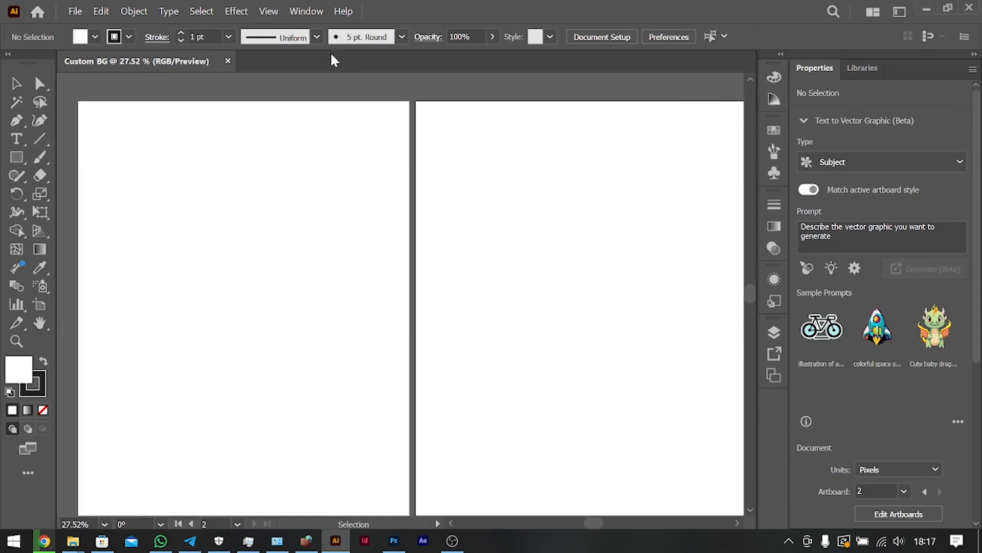
{"action": "left_click", "coordinate": [309, 13]}
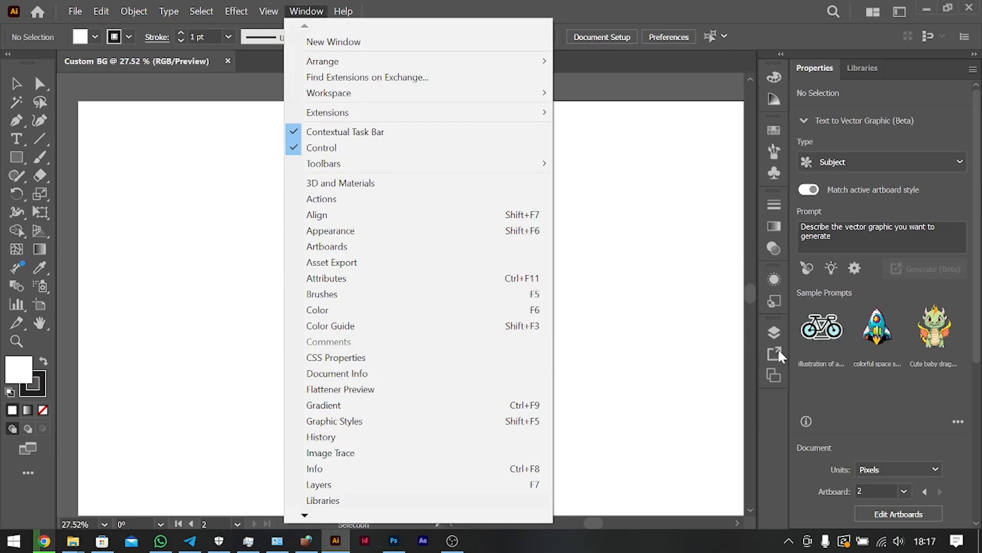
{"action": "left_click", "coordinate": [704, 305]}
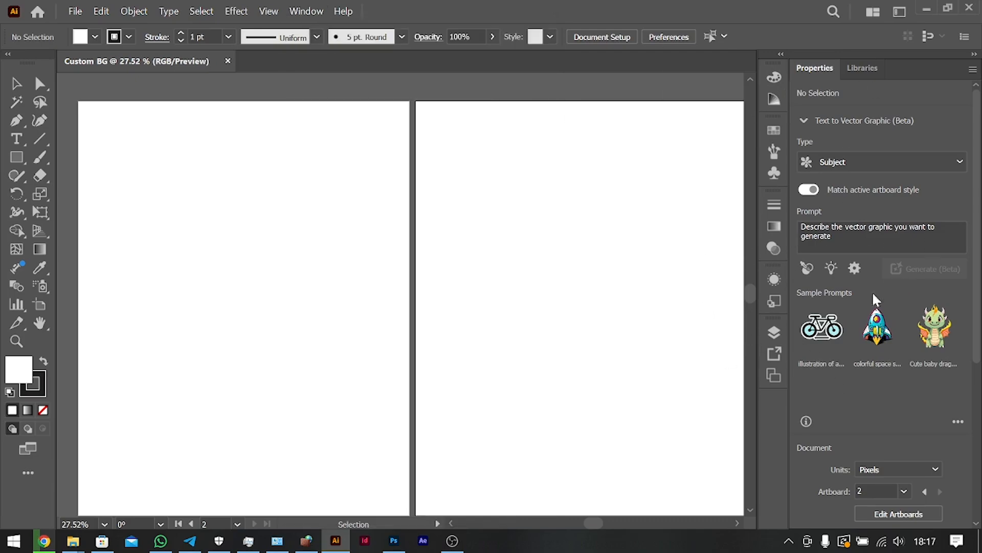
{"action": "left_click", "coordinate": [774, 226]}
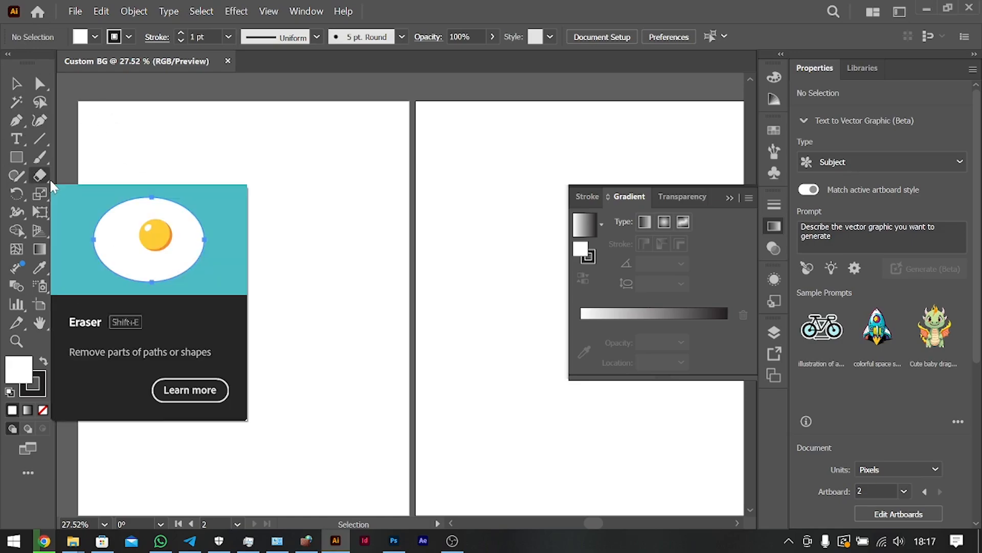
{"action": "left_click", "coordinate": [731, 198]}
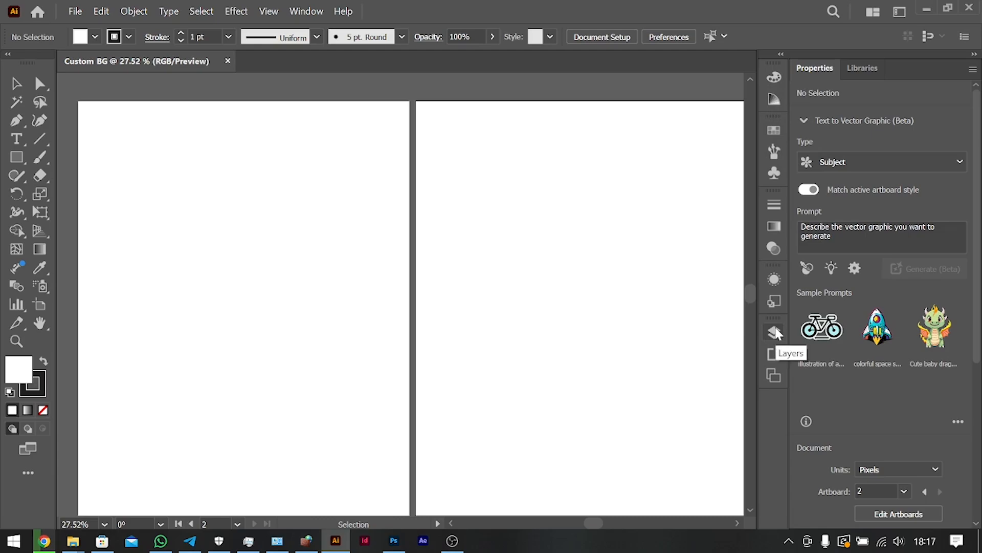
Collapse the Text to Vector Graphic (Beta) section and fit the first artboard to the document window.
{"action": "left_click", "coordinate": [804, 121]}
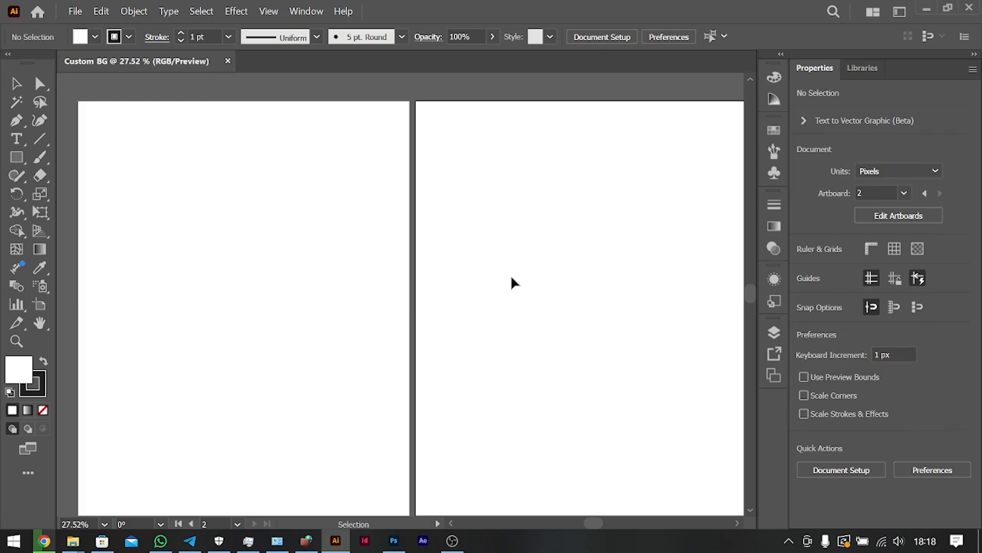
{"action": "scroll", "coordinate": [404, 304], "scroll_direction": "left", "scroll_amount": 5}
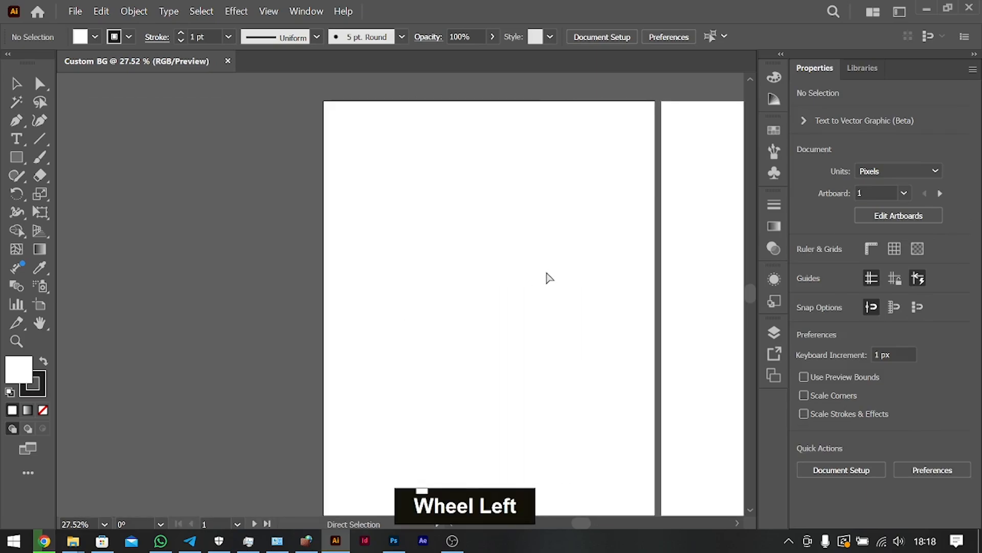
{"action": "key", "text": "ctrl+0"}
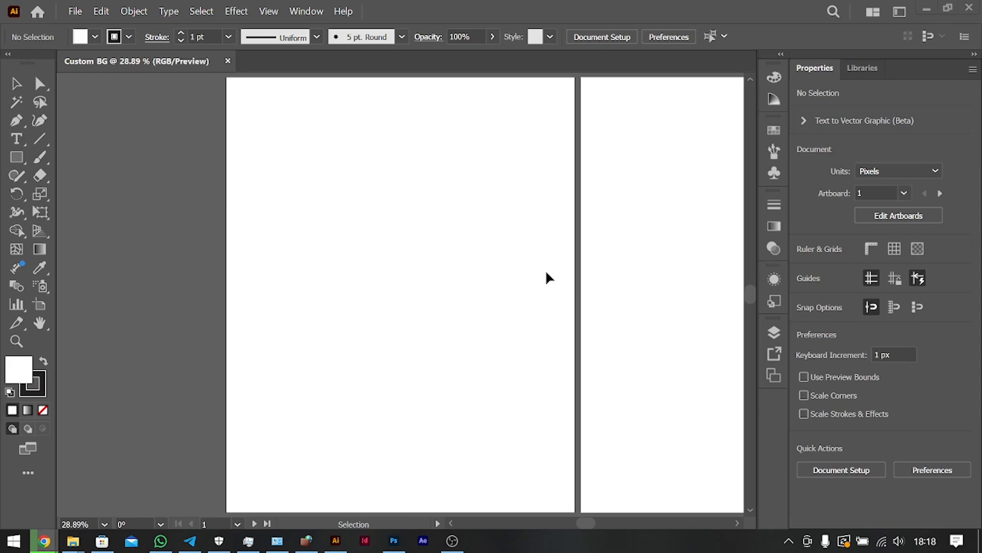
{"action": "key", "text": "ctrl+minus"}
{"action": "key", "text": "ctrl+minus"}
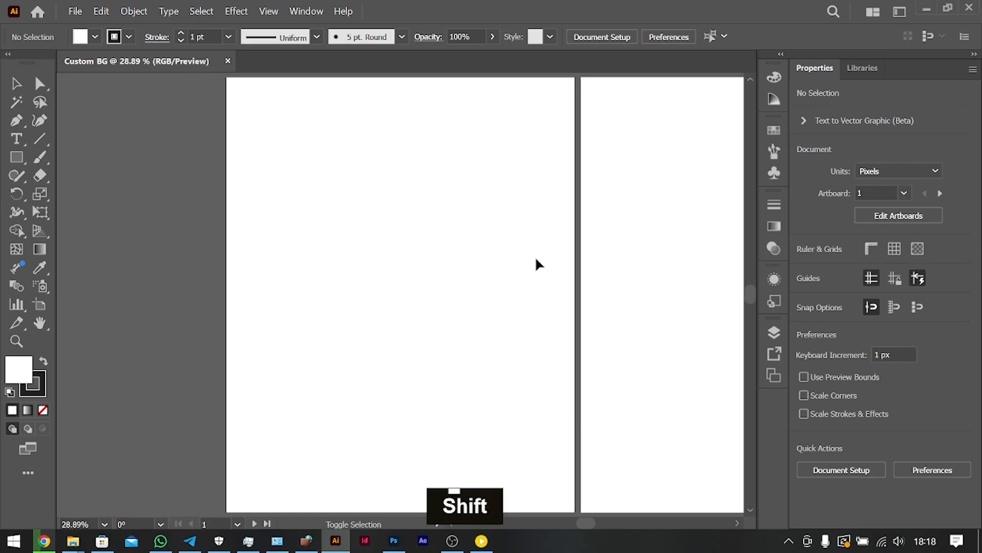
Move Artboard 1 horizontally away from Artboard 2 with the Artboard tool, to about X -502 px, keeping Y at 675 px.
{"action": "key", "text": "shift+o"}
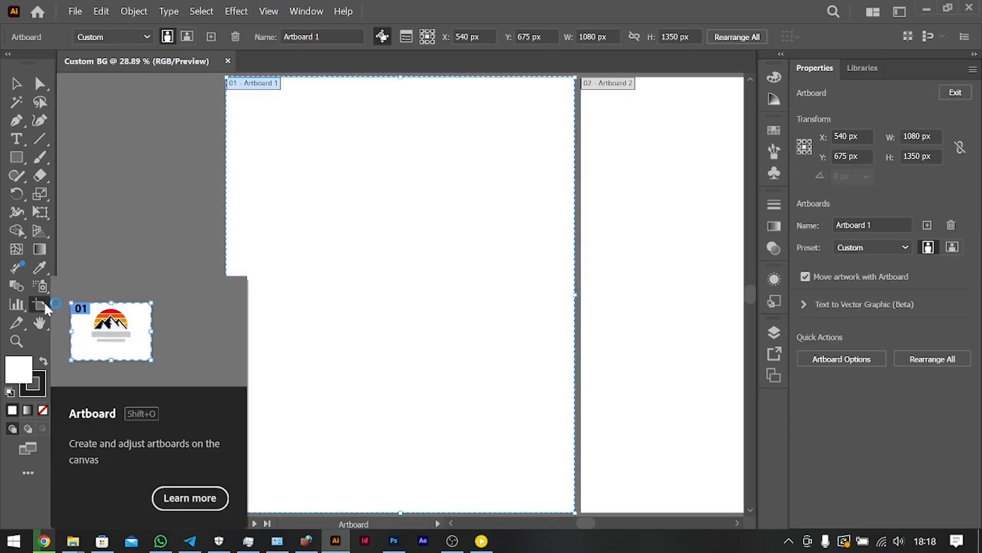
{"action": "left_click_drag", "start_coordinate": [459, 212], "coordinate": [336, 221]}
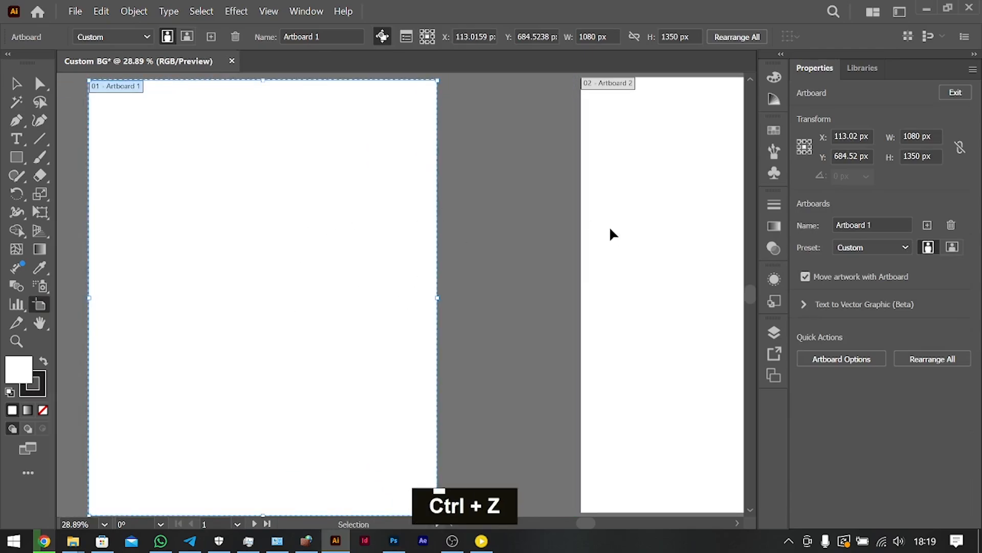
{"action": "key", "text": "ctrl+z"}
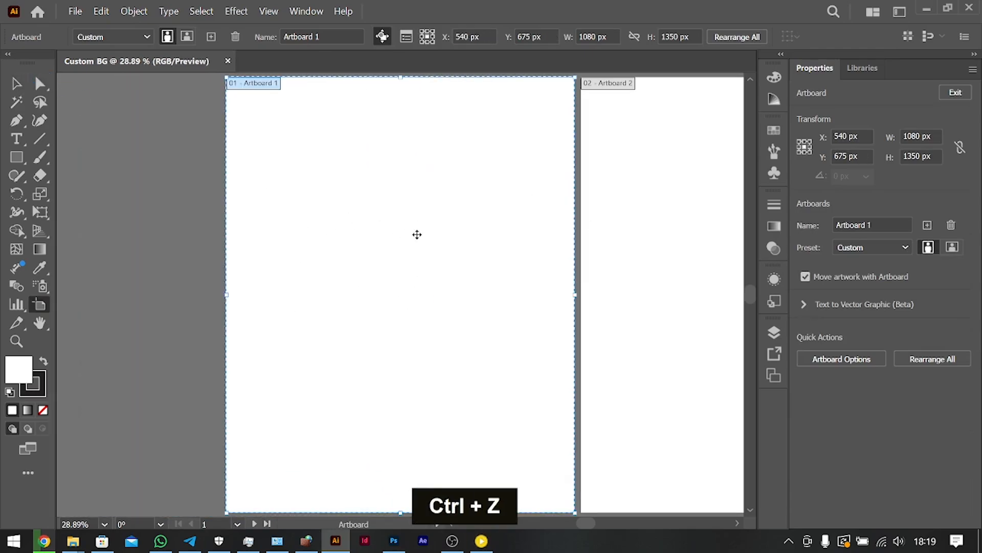
{"action": "key", "text": "ctrl+minus"}
{"action": "left_click_drag", "start_coordinate": [416, 233], "coordinate": [209, 234]}
{"action": "scroll", "coordinate": [401, 290], "scroll_direction": "left", "scroll_amount": 4}
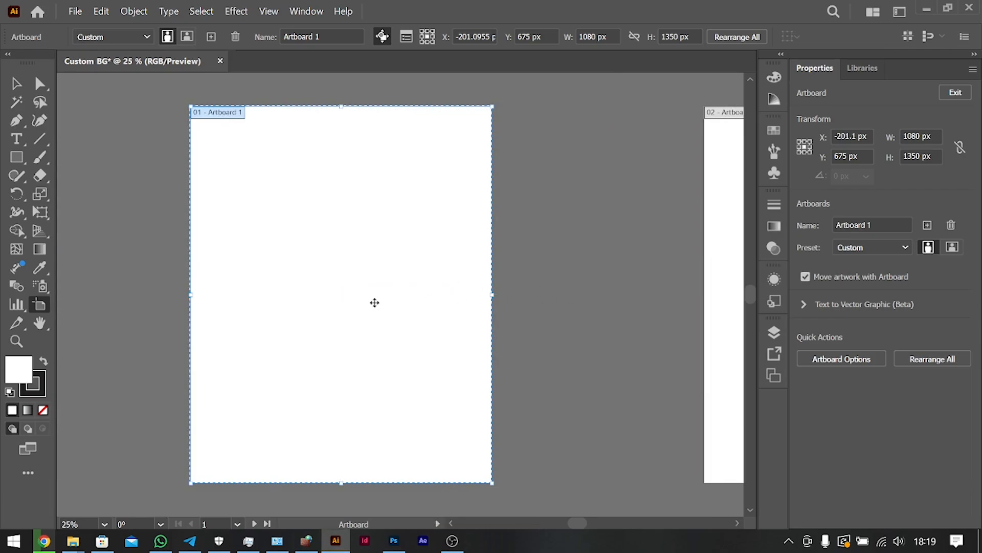
{"action": "scroll", "coordinate": [375, 303], "scroll_direction": "left", "scroll_amount": 5}
{"action": "left_click_drag", "start_coordinate": [498, 302], "coordinate": [413, 302]}
{"action": "scroll", "coordinate": [546, 294], "scroll_direction": "right", "scroll_amount": 5}
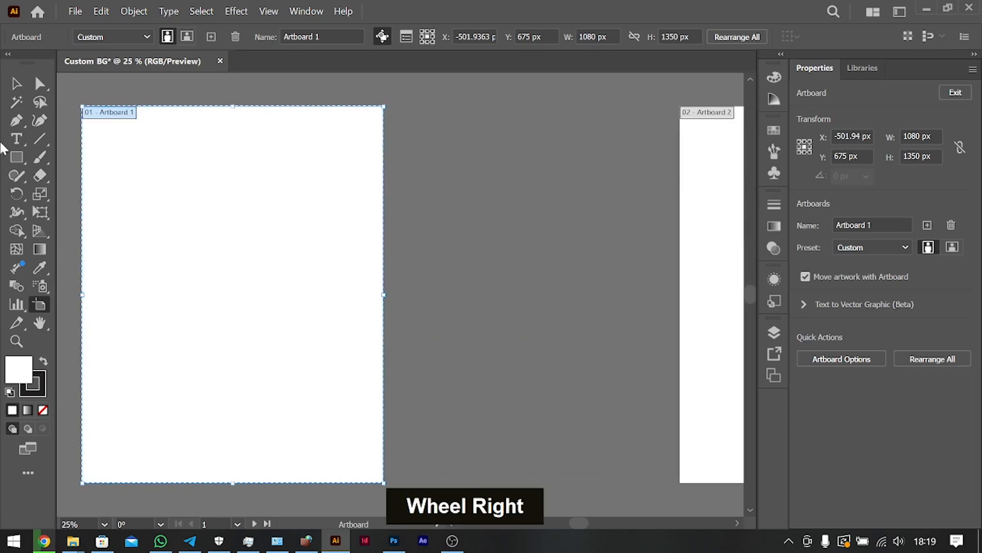
{"action": "left_click", "coordinate": [16, 90]}
{"action": "scroll", "coordinate": [300, 140], "scroll_direction": "left", "scroll_amount": 5}
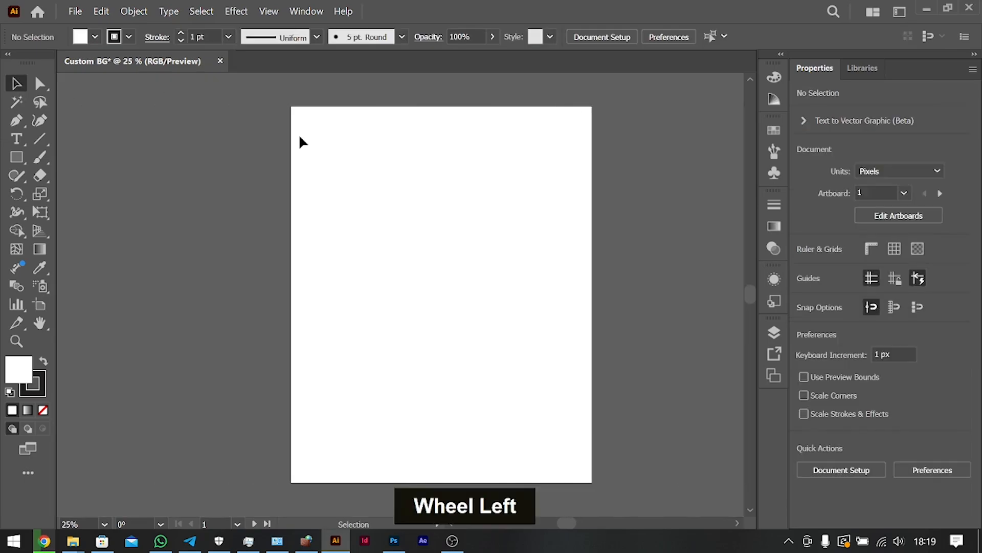
{"action": "right_click", "coordinate": [404, 208]}
{"action": "left_click", "coordinate": [232, 282]}
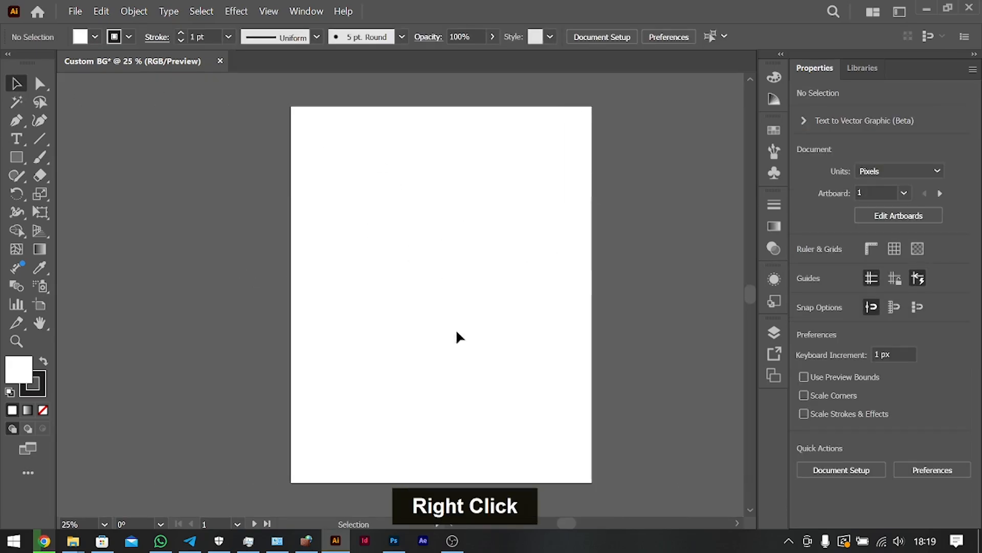
{"action": "scroll", "coordinate": [468, 346], "scroll_direction": "right", "scroll_amount": 3}
{"action": "scroll", "coordinate": [468, 347], "scroll_direction": "left", "scroll_amount": 4}
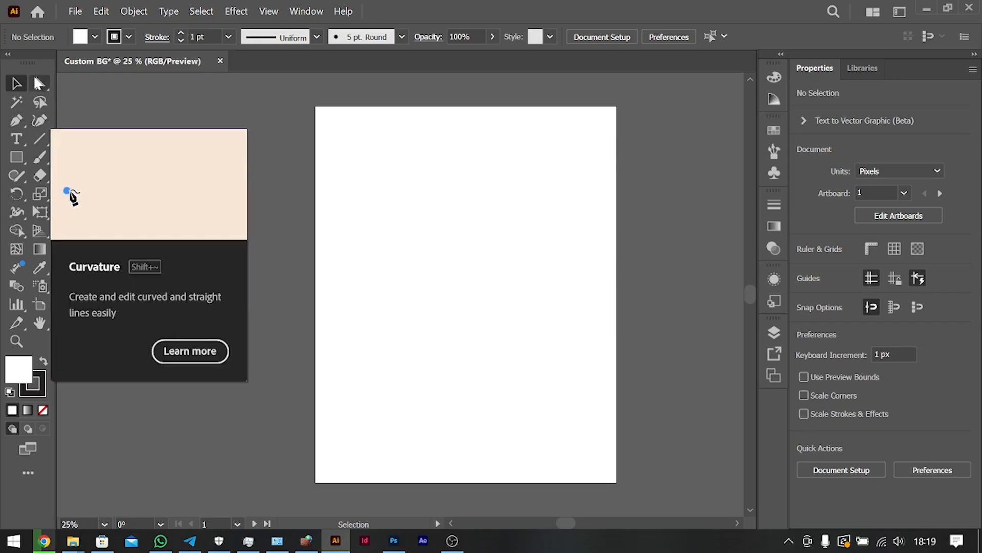
{"action": "scroll", "coordinate": [364, 307], "scroll_direction": "right", "scroll_amount": 3}
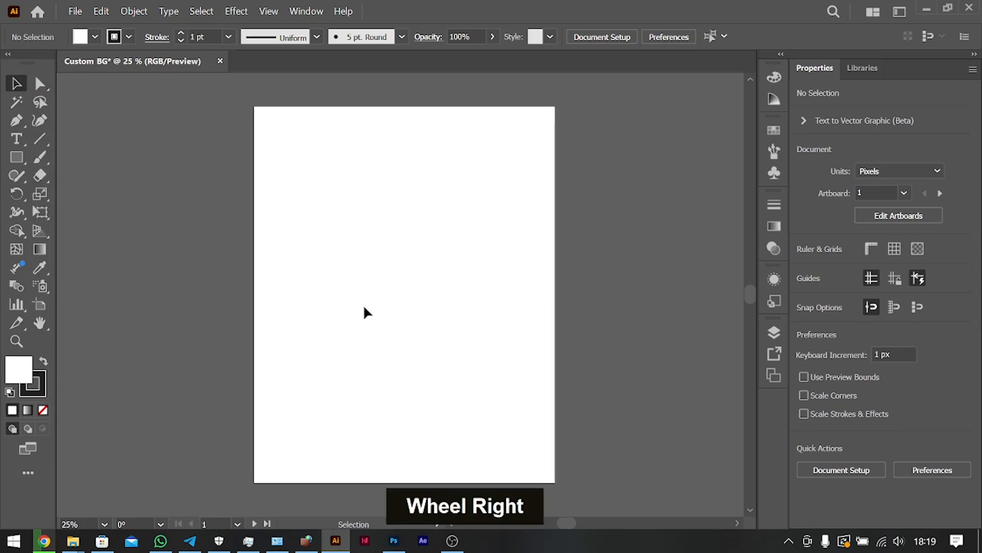
{"action": "scroll", "coordinate": [365, 307], "scroll_direction": "left", "scroll_amount": 2}
{"action": "scroll", "coordinate": [364, 307], "scroll_direction": "right", "scroll_amount": 2}
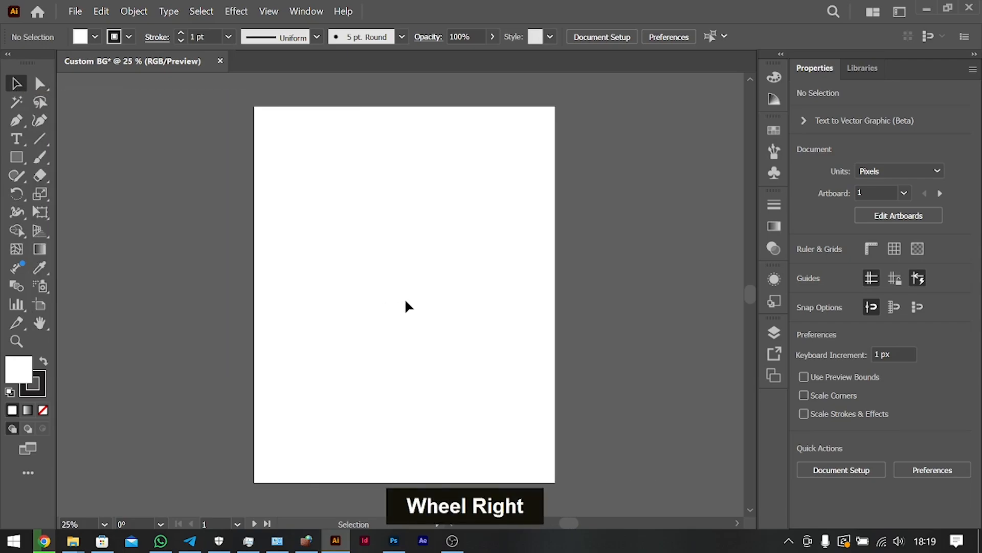
{"action": "key", "text": "ctrl+minus"}
{"action": "scroll", "coordinate": [406, 306], "scroll_direction": "left", "scroll_amount": 3}
{"action": "scroll", "coordinate": [405, 300], "scroll_direction": "left", "scroll_amount": 2}
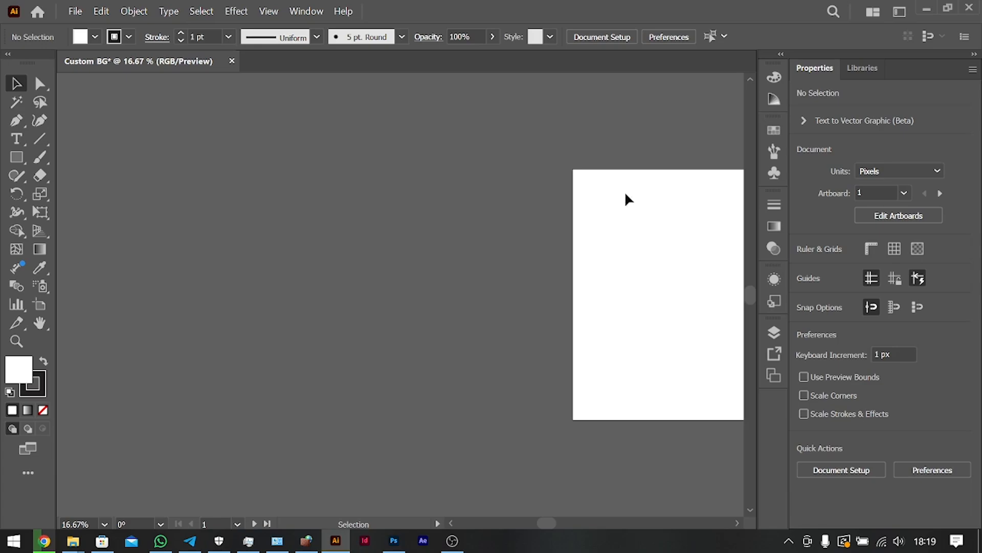
Draw a closed kidney-shaped path about 592 x 539 px with the Curvature tool on the empty canvas beside Artboard 1.
{"action": "scroll", "coordinate": [662, 212], "scroll_direction": "right", "scroll_amount": 4}
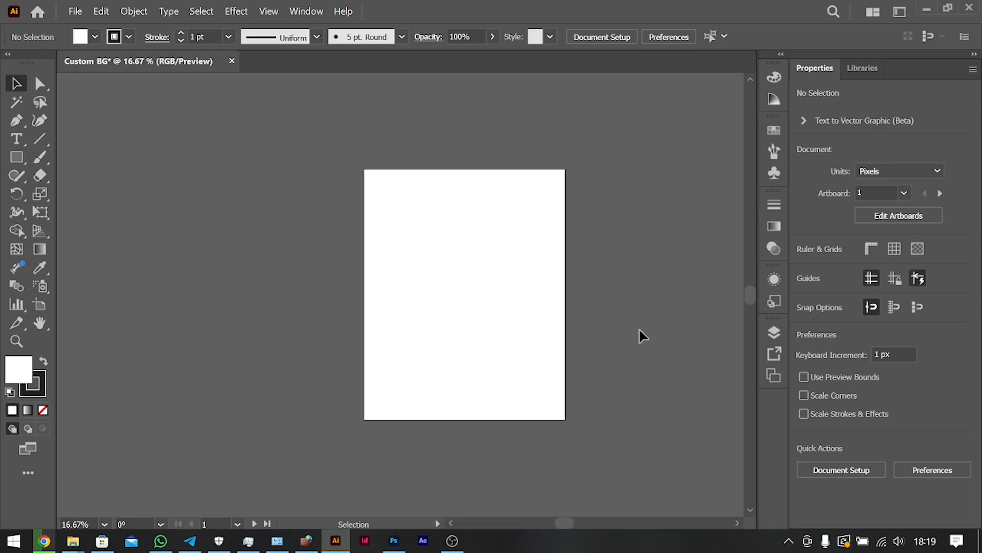
{"action": "scroll", "coordinate": [576, 361], "scroll_direction": "left", "scroll_amount": 4}
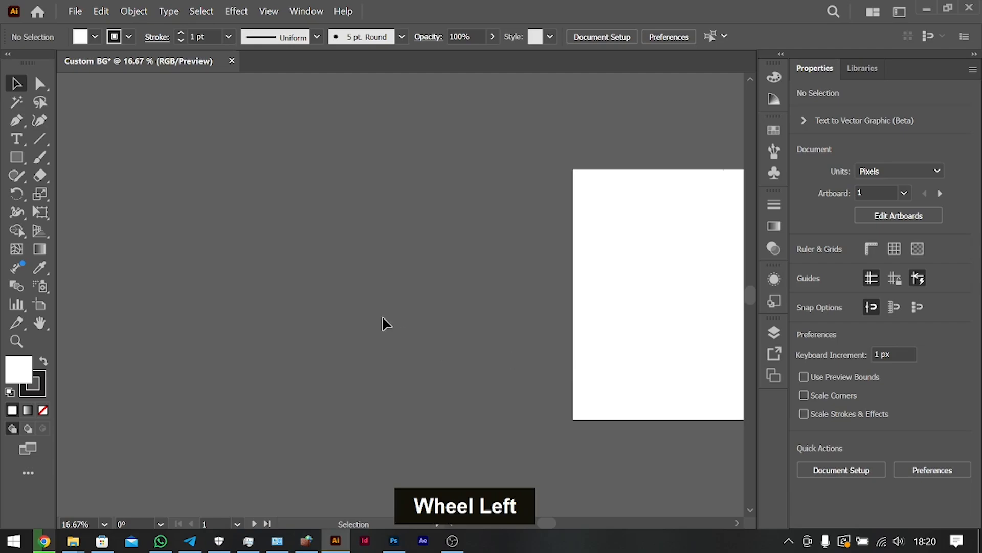
{"action": "scroll", "coordinate": [453, 311], "scroll_direction": "right", "scroll_amount": 1}
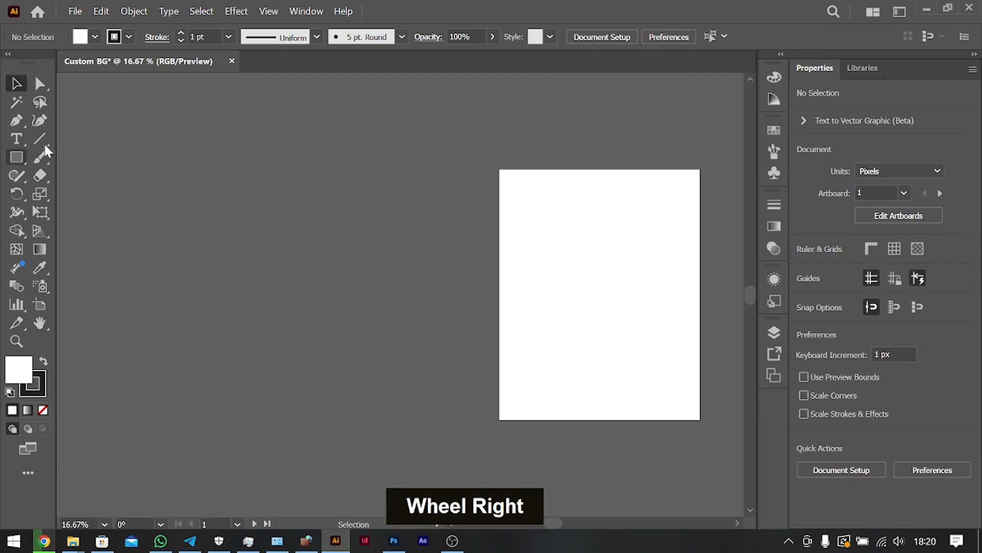
{"action": "left_click", "coordinate": [40, 120]}
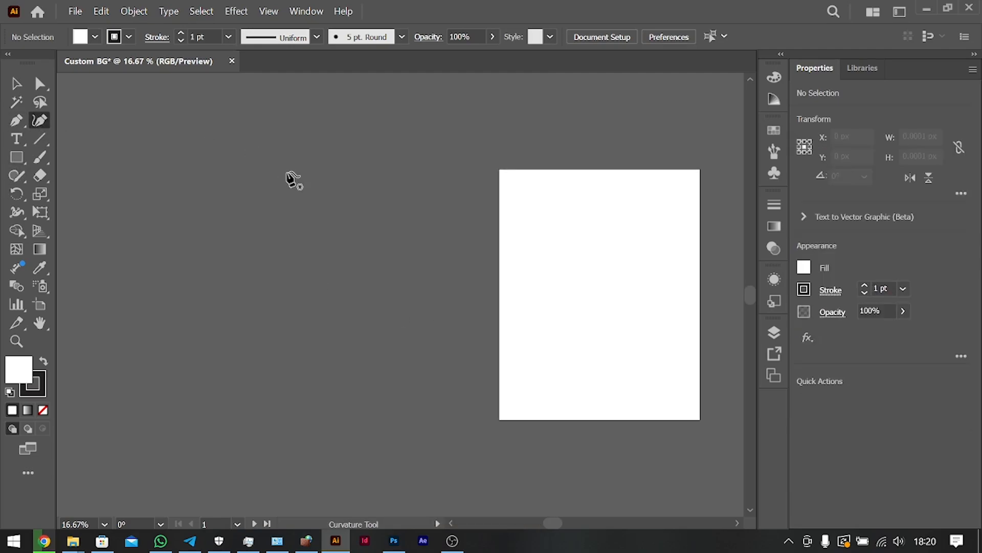
{"action": "left_click", "coordinate": [262, 143]}
{"action": "double_click", "coordinate": [316, 152]}
{"action": "left_click", "coordinate": [316, 189]}
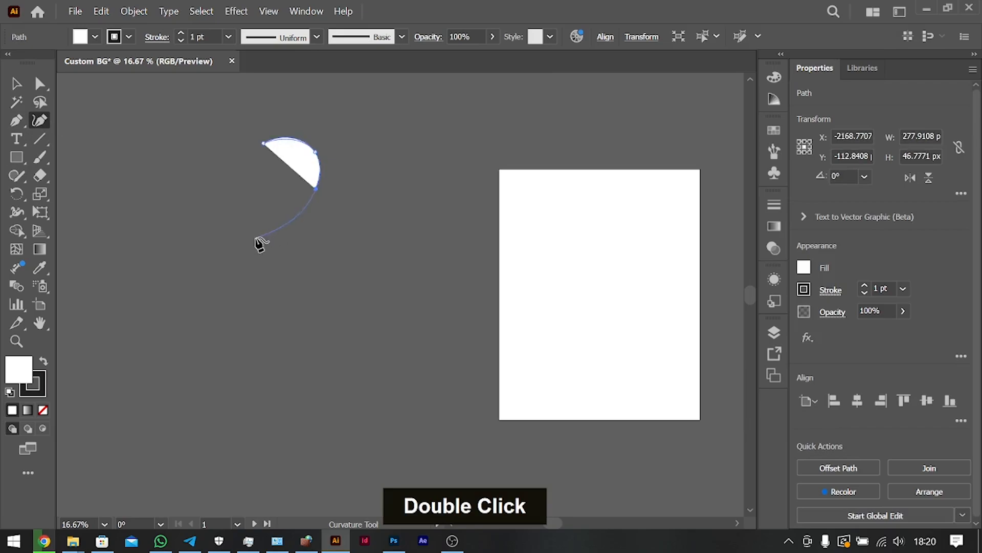
{"action": "left_click", "coordinate": [256, 237]}
{"action": "left_click", "coordinate": [210, 216]}
{"action": "left_click", "coordinate": [251, 180]}
{"action": "left_click", "coordinate": [268, 163]}
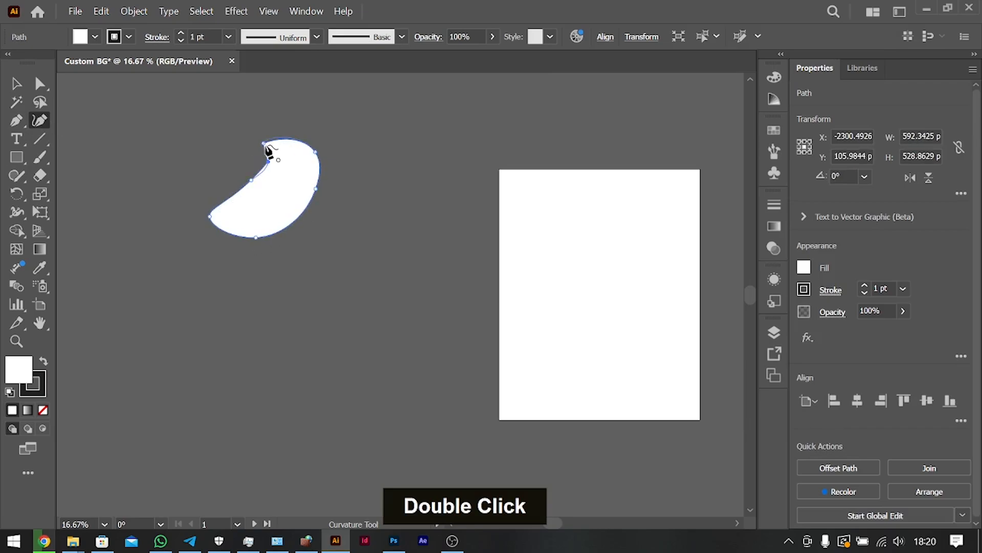
{"action": "left_click", "coordinate": [264, 144]}
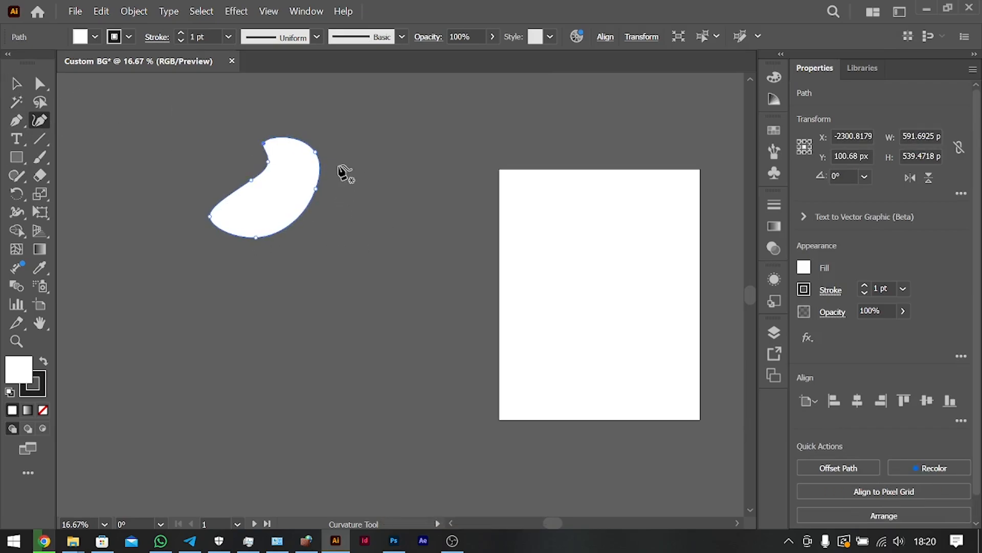
Draw a second closed, S-curved blob about 440 x 662 px with the Curvature tool to the right of the kidney shape.
{"action": "double_click", "coordinate": [326, 151]}
{"action": "left_click", "coordinate": [340, 198]}
{"action": "left_click", "coordinate": [311, 228]}
{"action": "left_click", "coordinate": [306, 254]}
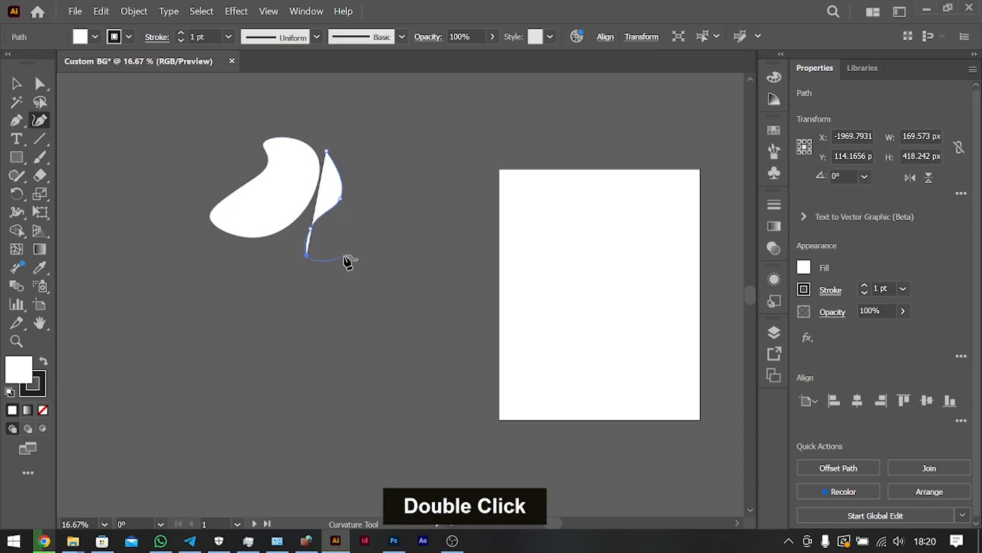
{"action": "left_click", "coordinate": [343, 255]}
{"action": "left_click", "coordinate": [342, 228]}
{"action": "left_click", "coordinate": [385, 211]}
{"action": "left_click", "coordinate": [372, 170]}
{"action": "left_click", "coordinate": [354, 144]}
{"action": "left_click", "coordinate": [336, 141]}
{"action": "left_click", "coordinate": [327, 150]}
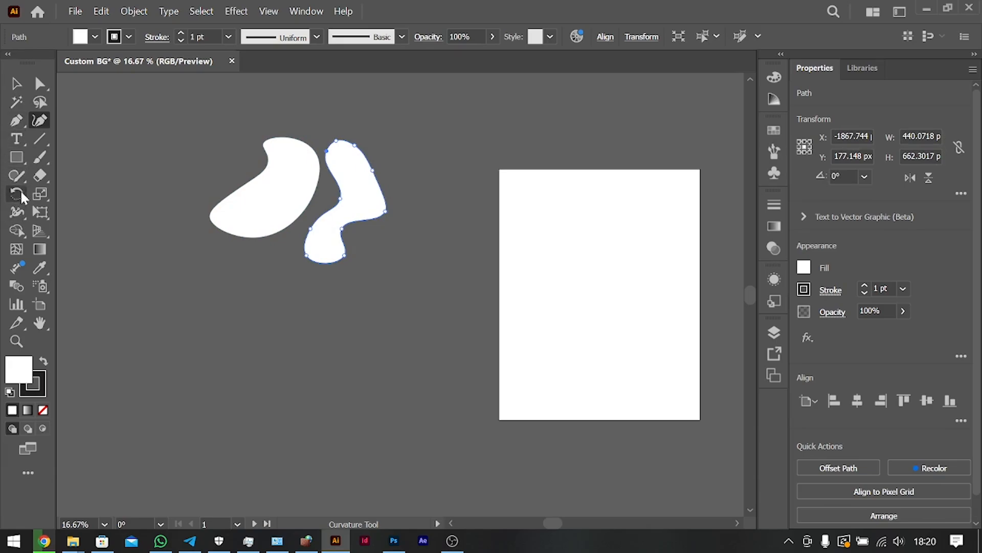
Switch to the Pencil tool and set its Fidelity to the Smooth end.
{"action": "right_click", "coordinate": [16, 176]}
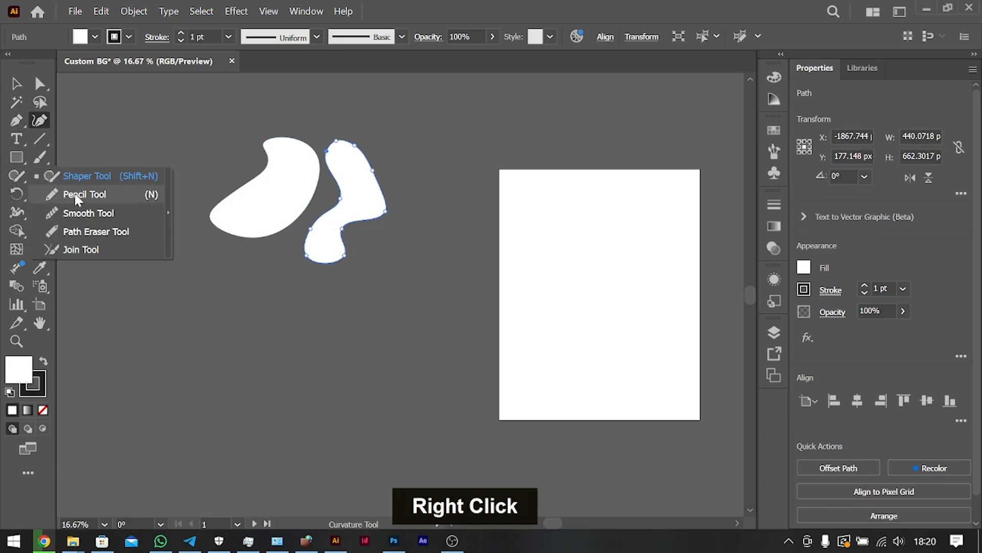
{"action": "left_click", "coordinate": [85, 200]}
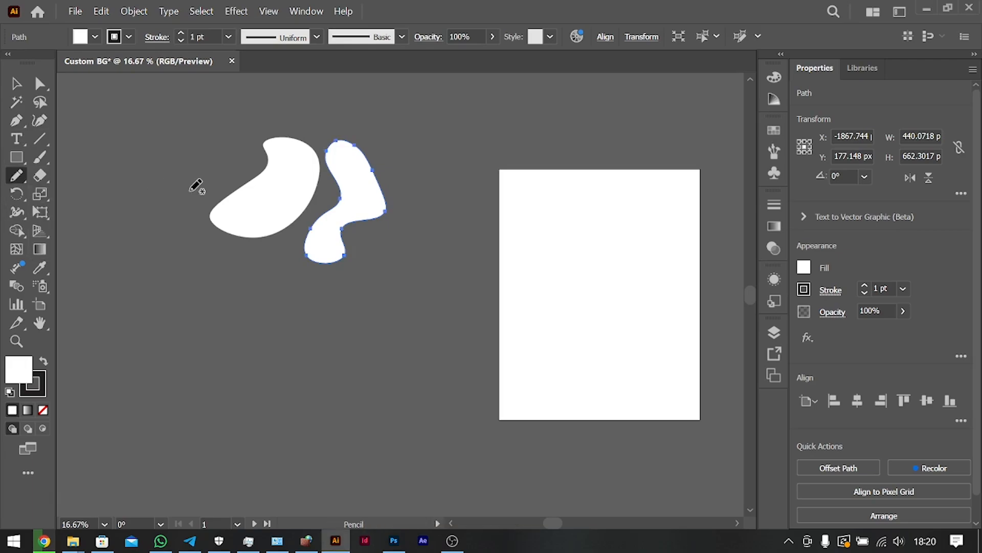
{"action": "double_click", "coordinate": [16, 175]}
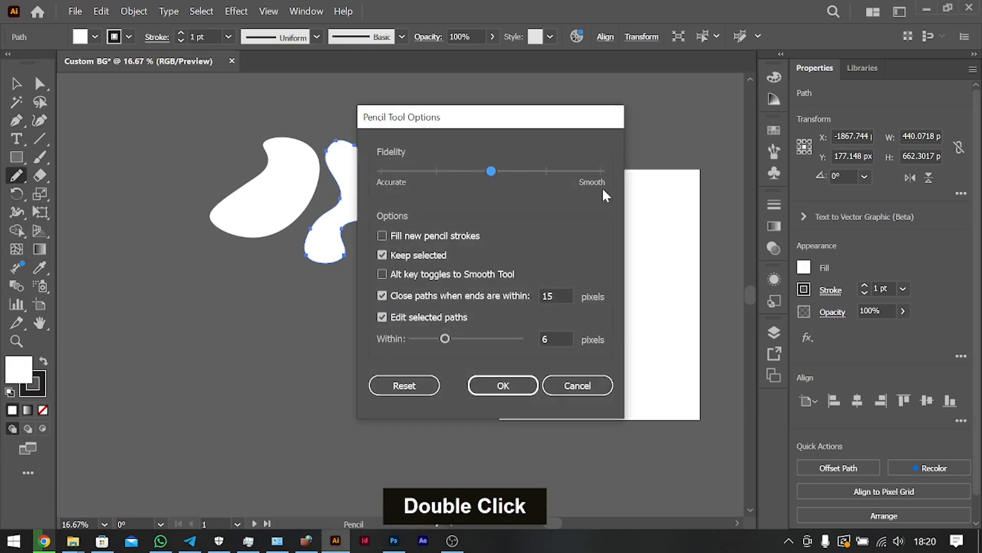
{"action": "left_click_drag", "start_coordinate": [507, 172], "coordinate": [621, 179]}
{"action": "left_click", "coordinate": [502, 386]}
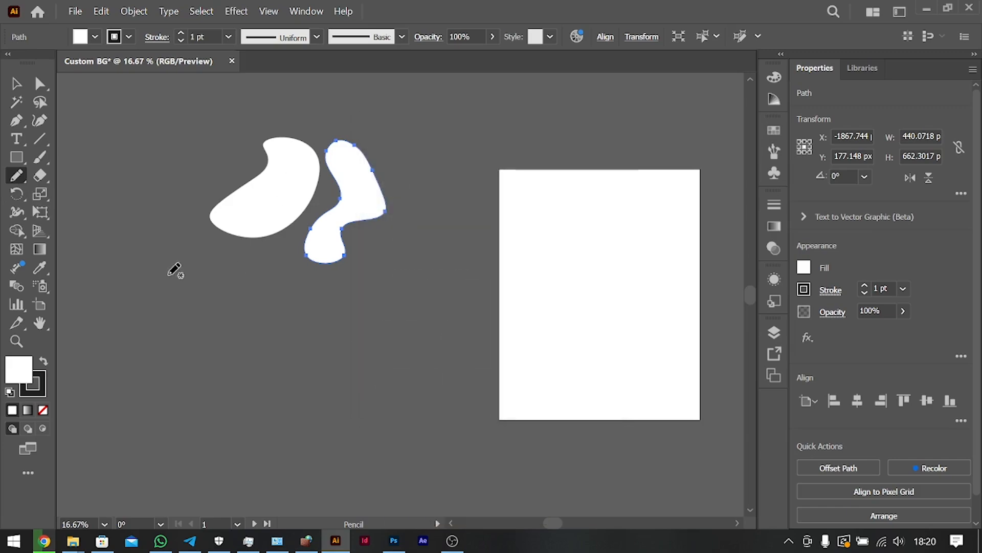
Draw a closed wavy shape about 379 x 431 px left of the kidney shape, with a white fill and no stroke.
{"action": "mouse_move", "coordinate": [174, 203]}
{"action": "left_mouse_down"}
{"action": "mouse_move", "coordinate": [222, 165]}
{"action": "mouse_move", "coordinate": [216, 138]}
{"action": "mouse_move", "coordinate": [189, 175]}
{"action": "mouse_move", "coordinate": [160, 189]}
{"action": "mouse_move", "coordinate": [171, 206]}
{"action": "left_mouse_up"}
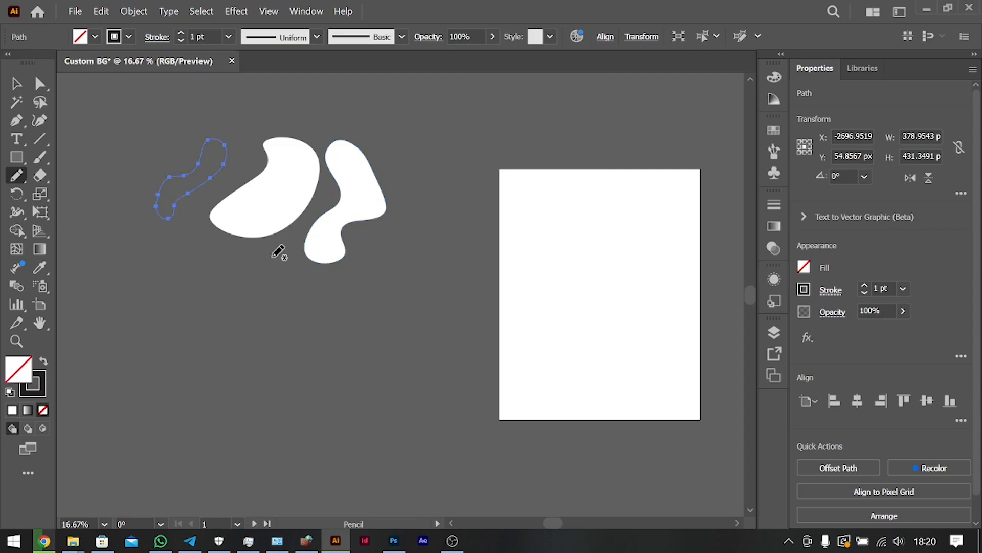
{"action": "left_click", "coordinate": [804, 268]}
{"action": "double_click", "coordinate": [652, 323]}
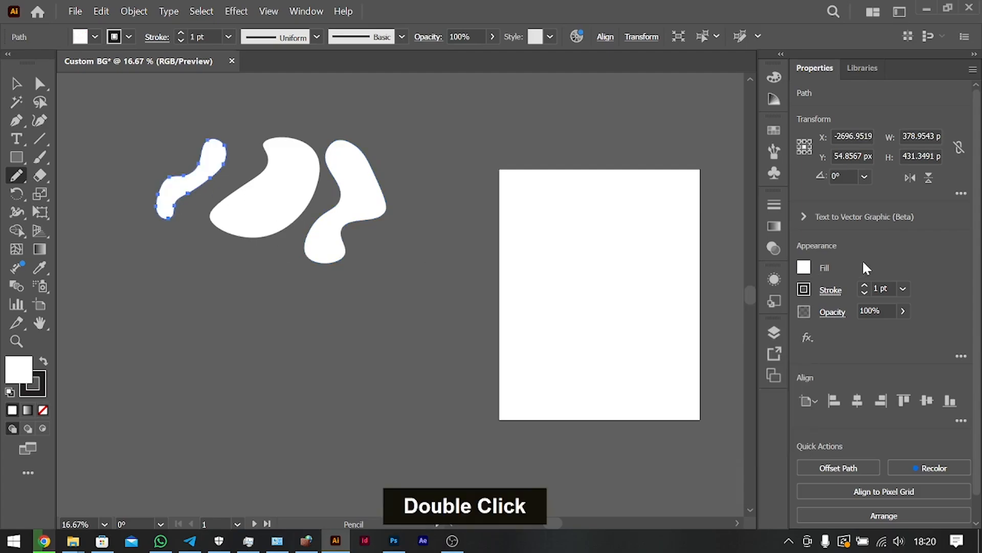
{"action": "left_click", "coordinate": [864, 291]}
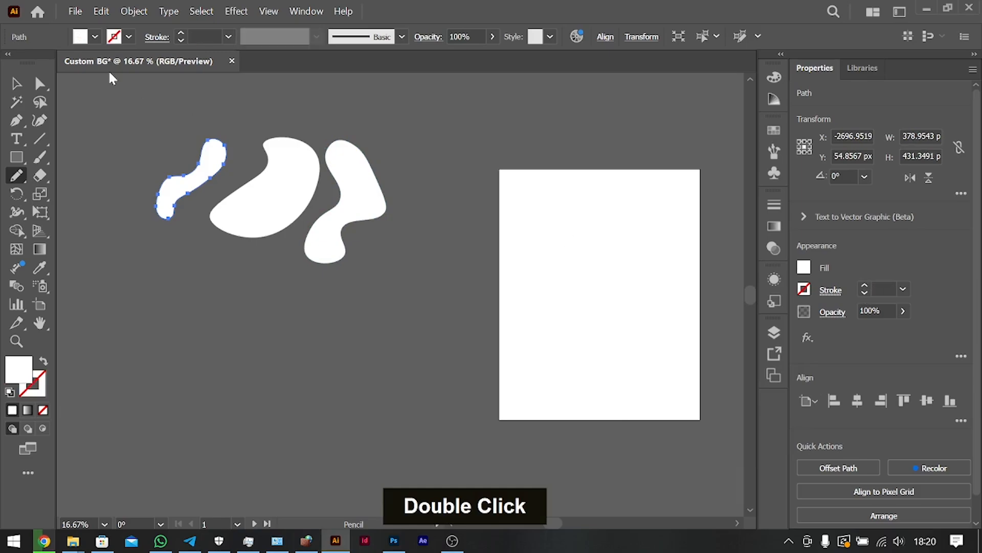
Remove the stroke from the kidney shape and the S-curved blob.
{"action": "left_click", "coordinate": [18, 84]}
{"action": "left_click", "coordinate": [300, 159]}
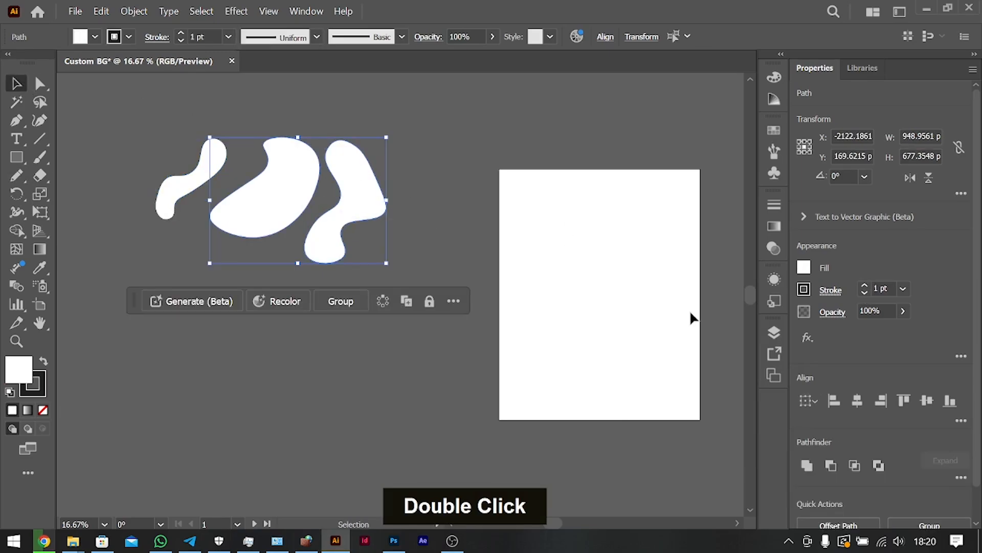
{"action": "left_click", "coordinate": [867, 291]}
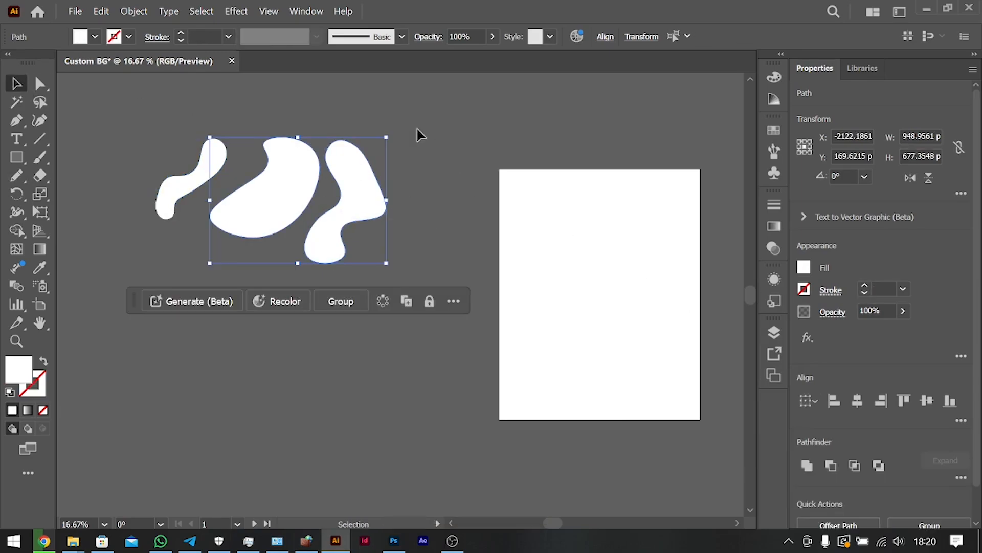
{"action": "left_click", "coordinate": [426, 138]}
Move all three shapes together onto the upper part of Artboard 1, to about X -521 px, Y 238 px.
{"action": "mouse_move", "coordinate": [206, 160]}
{"action": "left_mouse_down"}
{"action": "mouse_move", "coordinate": [217, 160]}
{"action": "mouse_move", "coordinate": [209, 160]}
{"action": "left_mouse_up"}
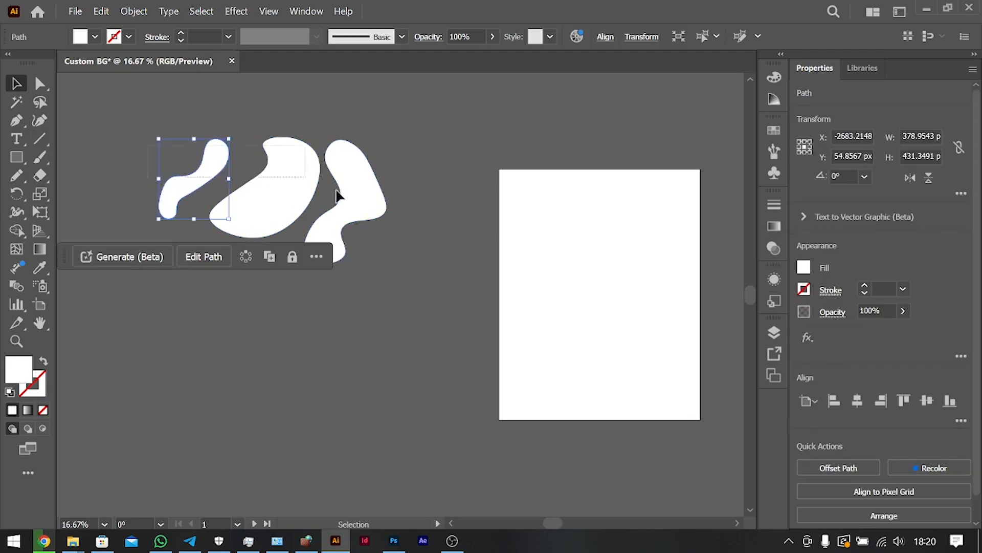
{"action": "left_click", "coordinate": [327, 180], "text": "shift"}
{"action": "left_click_drag", "start_coordinate": [285, 196], "coordinate": [609, 202]}
{"action": "scroll", "coordinate": [609, 205], "scroll_direction": "right", "scroll_amount": 5}
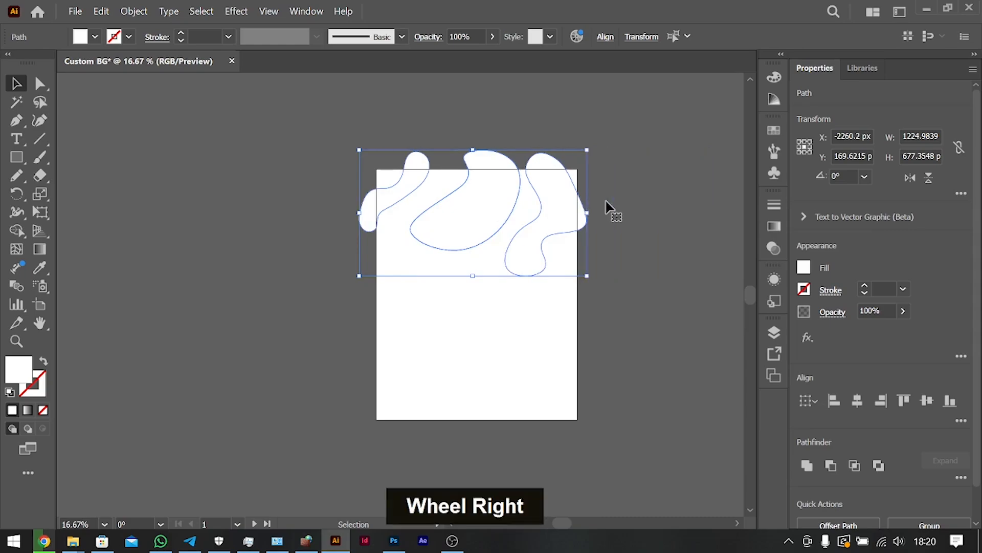
Fill the three shapes with dark red 851833, using HSB values of about 345°, 82% and 52%.
{"action": "left_click", "coordinate": [805, 267]}
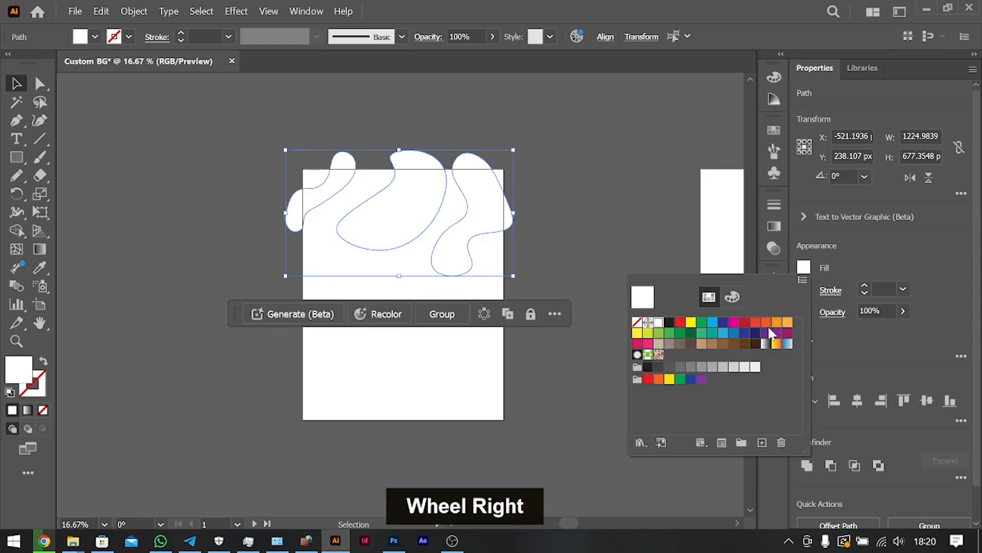
{"action": "double_click", "coordinate": [746, 326]}
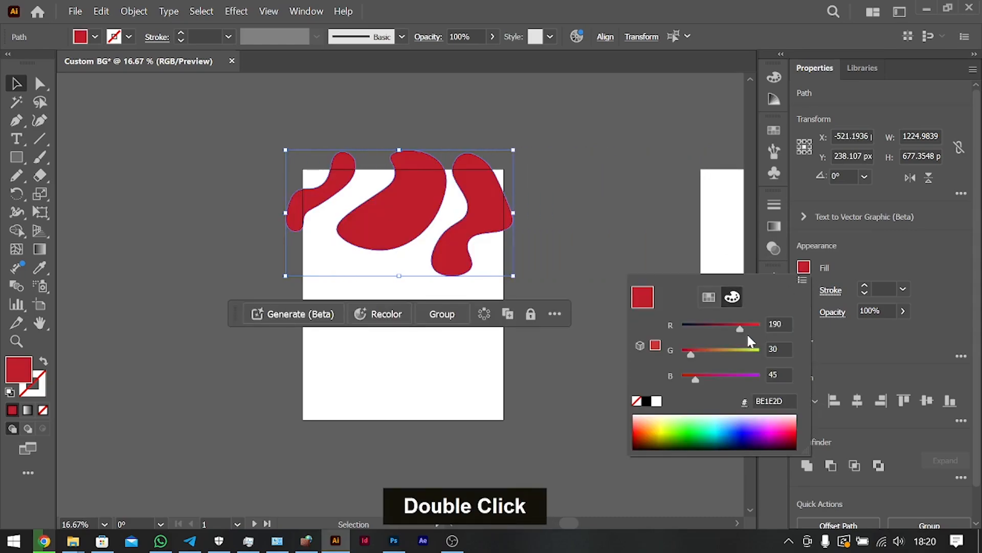
{"action": "left_click", "coordinate": [801, 280]}
{"action": "left_click", "coordinate": [829, 314]}
{"action": "left_click_drag", "start_coordinate": [737, 379], "coordinate": [757, 329]}
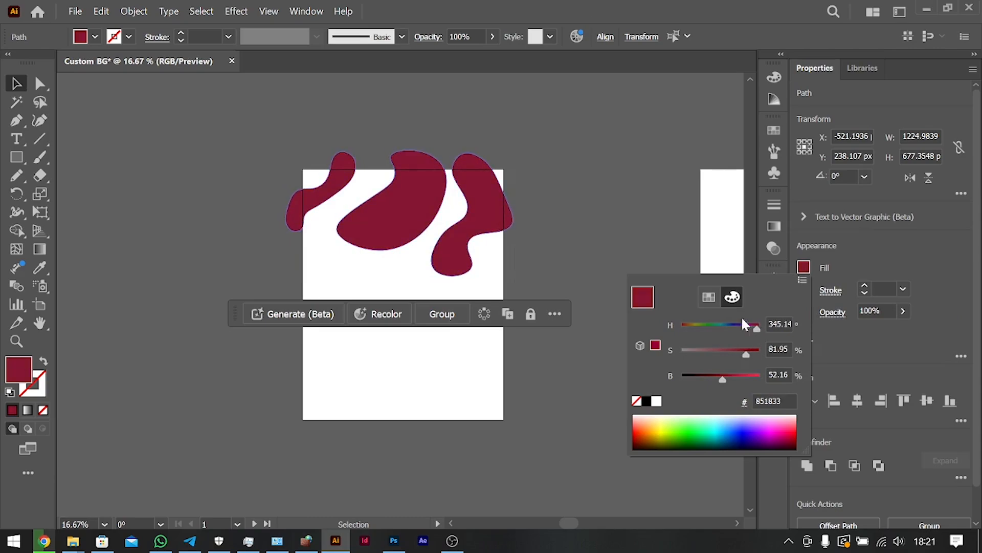
{"action": "left_click", "coordinate": [590, 2]}
Move the small wavy shape slightly up and left at the upper-left corner of Artboard 1.
{"action": "key", "text": "ctrl+0"}
{"action": "key", "text": "ctrl+minus"}
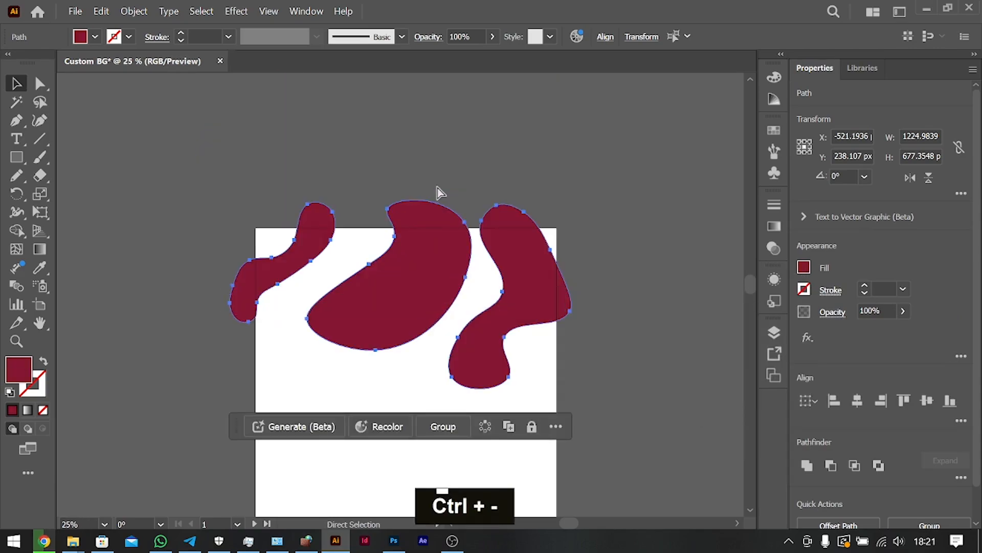
{"action": "scroll", "coordinate": [398, 502], "scroll_direction": "down", "scroll_amount": 5}
{"action": "scroll", "coordinate": [489, 471], "scroll_direction": "up", "scroll_amount": 2}
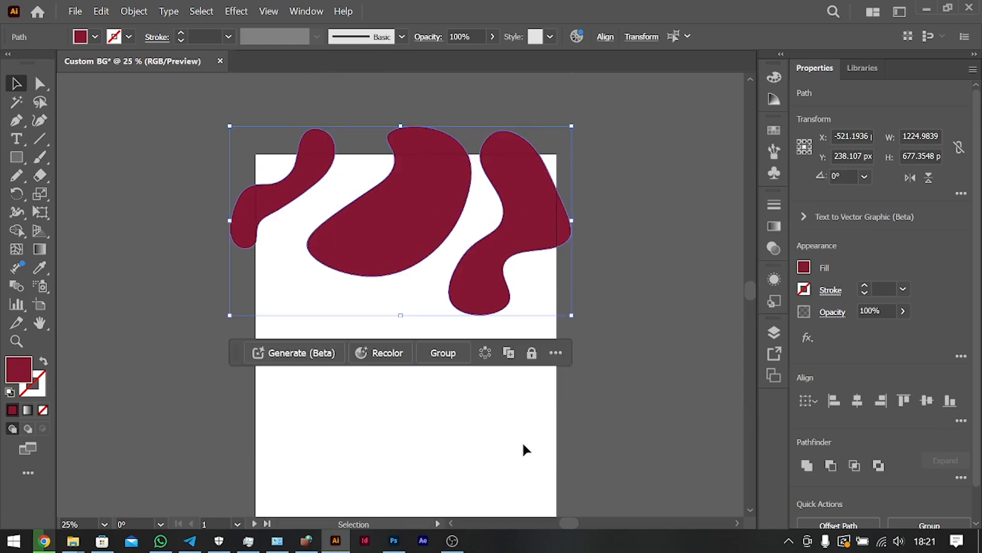
{"action": "scroll", "coordinate": [523, 433], "scroll_direction": "down", "scroll_amount": 2}
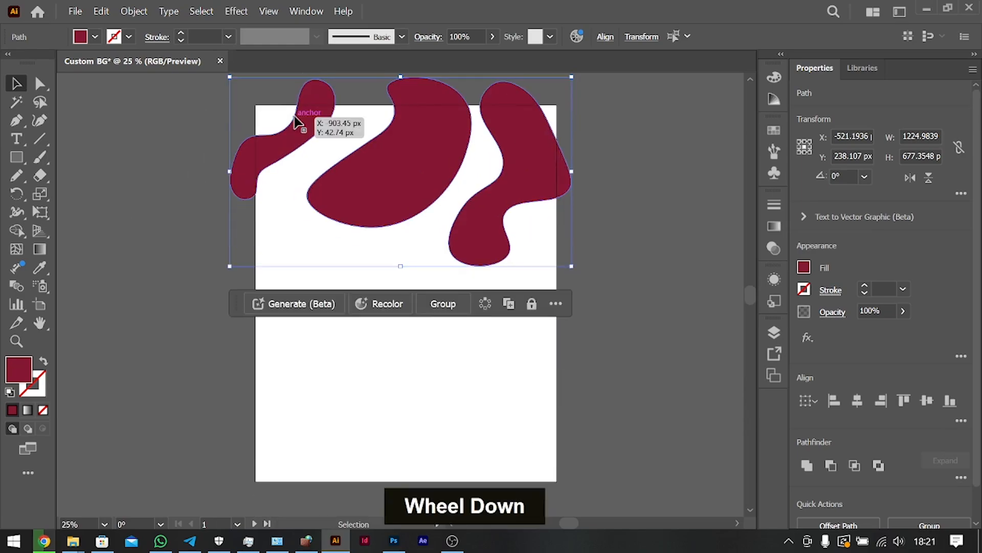
{"action": "left_click", "coordinate": [170, 150]}
{"action": "left_click_drag", "start_coordinate": [296, 110], "coordinate": [282, 104]}
Move the kidney-shaped blob off toward the left and delete it.
{"action": "left_click_drag", "start_coordinate": [393, 122], "coordinate": [361, 108]}
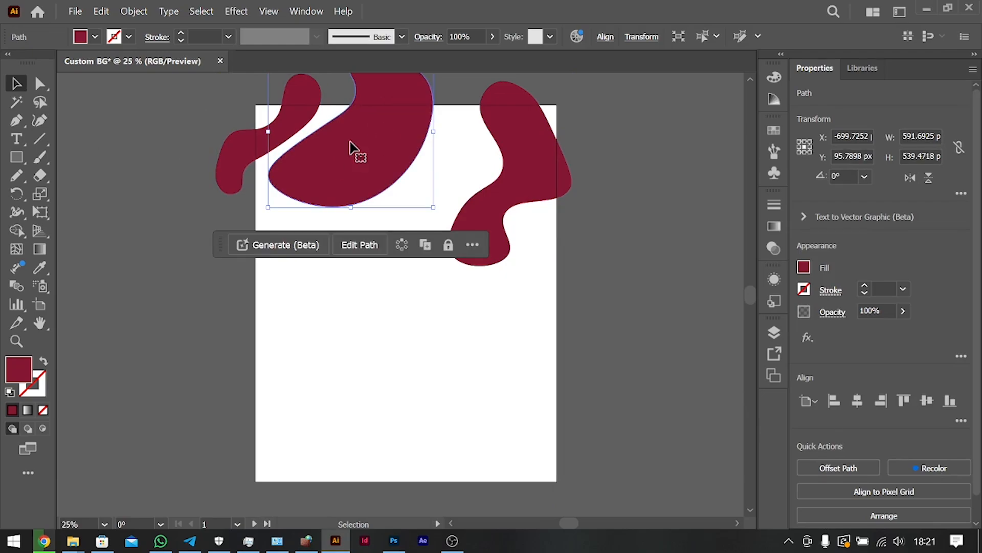
{"action": "left_click_drag", "start_coordinate": [384, 147], "coordinate": [171, 241]}
{"action": "key", "text": "BackSpace"}
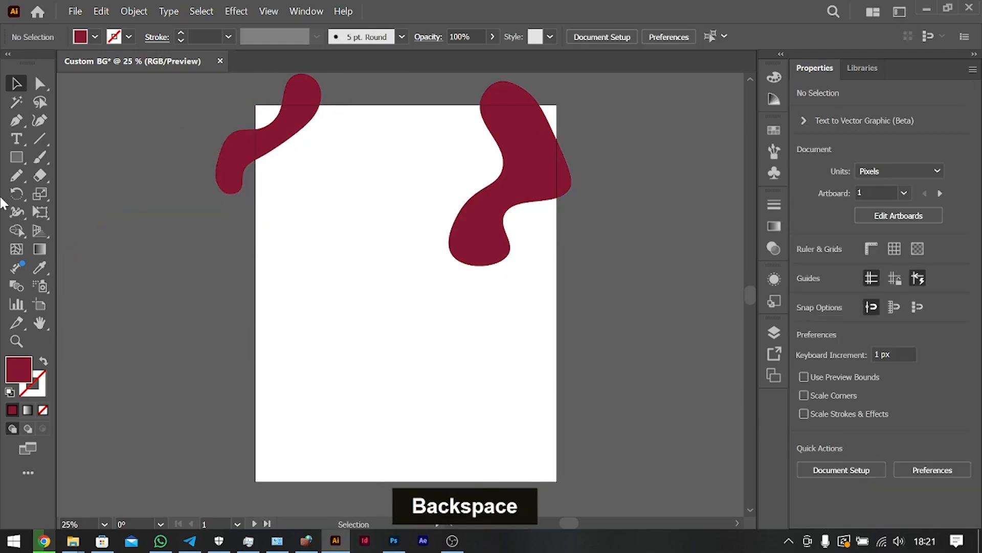
Draw a closed diagonal wavy band about 706 x 461 px with the Pencil tool beside the small shape and copy that shape's dark red fill.
{"action": "left_click", "coordinate": [18, 177]}
{"action": "mouse_move", "coordinate": [241, 210]}
{"action": "left_mouse_down"}
{"action": "mouse_move", "coordinate": [329, 162]}
{"action": "mouse_move", "coordinate": [340, 123]}
{"action": "mouse_move", "coordinate": [415, 93]}
{"action": "mouse_move", "coordinate": [436, 96]}
{"action": "mouse_move", "coordinate": [379, 124]}
{"action": "mouse_move", "coordinate": [314, 205]}
{"action": "mouse_move", "coordinate": [240, 205]}
{"action": "left_mouse_up"}
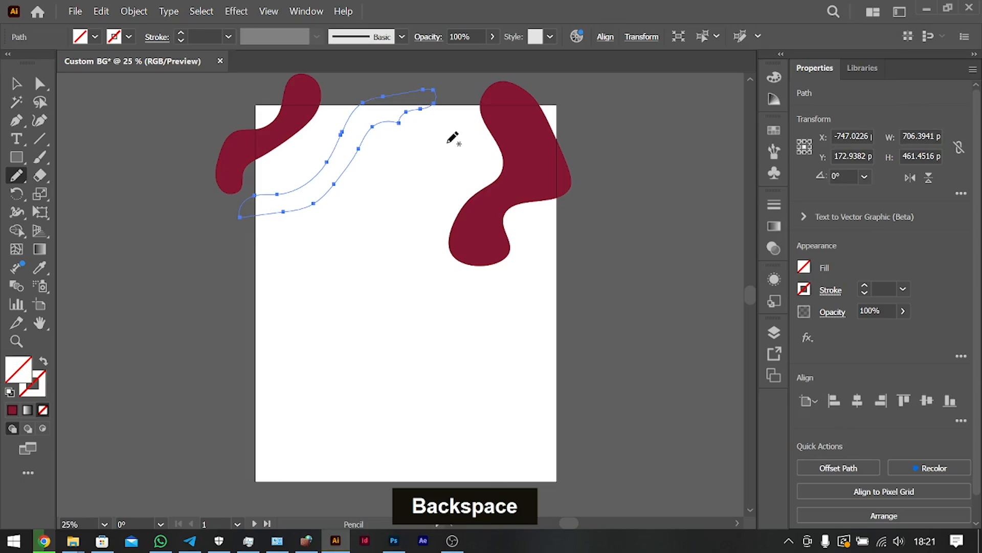
{"action": "key", "text": "i"}
{"action": "left_click", "coordinate": [299, 111]}
Move the new wavy band left over the artboard's left edge, to about X -832 px, Y 189 px.
{"action": "left_click", "coordinate": [16, 83]}
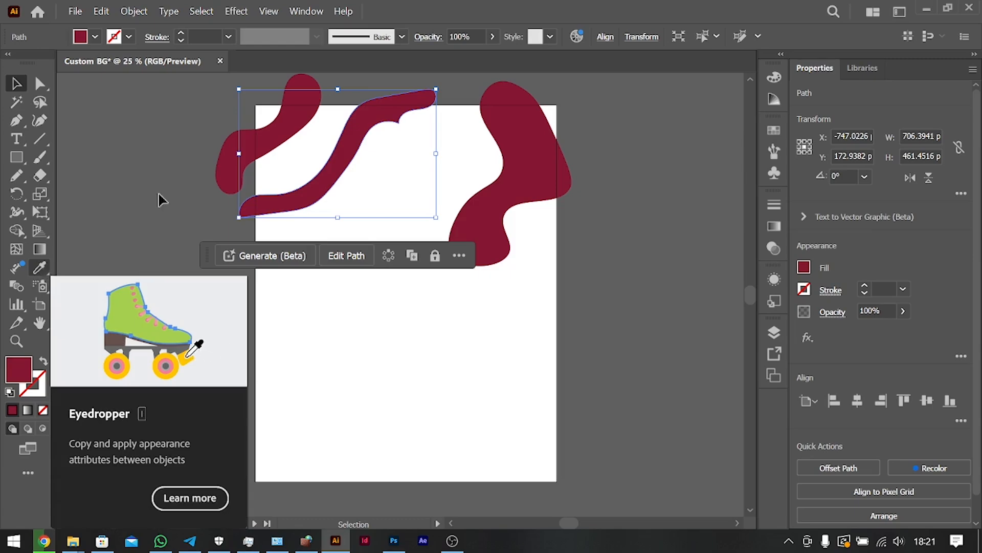
{"action": "mouse_move", "coordinate": [351, 136]}
{"action": "left_mouse_down"}
{"action": "mouse_move", "coordinate": [325, 129]}
{"action": "mouse_move", "coordinate": [280, 180]}
{"action": "mouse_move", "coordinate": [325, 142]}
{"action": "left_mouse_up"}
Draw three more closed wavy shapes with the Pencil tool: two diagonal bands below the red one and one about 588 x 481 px across the right edge.
{"action": "left_click", "coordinate": [17, 176]}
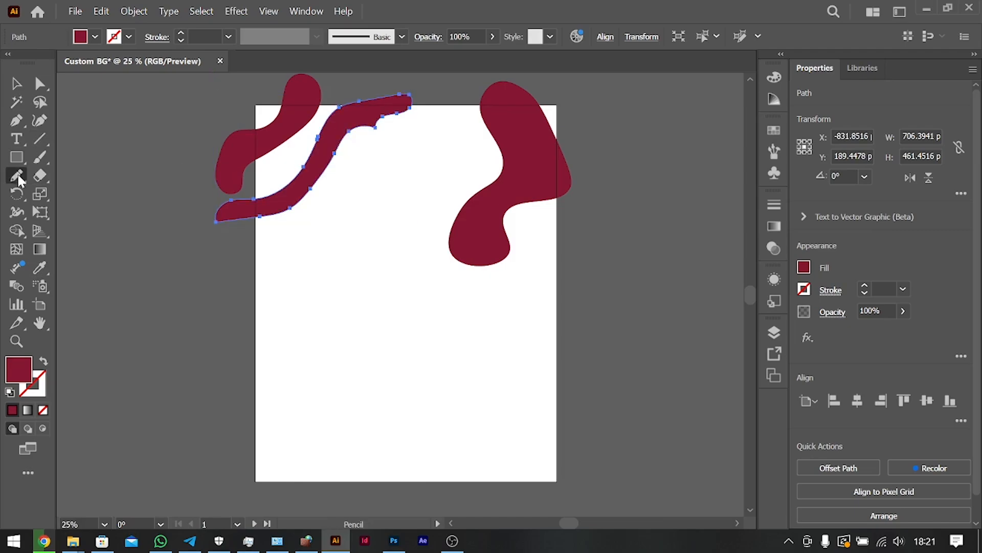
{"action": "mouse_move", "coordinate": [234, 272]}
{"action": "left_mouse_down"}
{"action": "mouse_move", "coordinate": [314, 229]}
{"action": "mouse_move", "coordinate": [383, 151]}
{"action": "mouse_move", "coordinate": [451, 104]}
{"action": "mouse_move", "coordinate": [381, 194]}
{"action": "mouse_move", "coordinate": [372, 230]}
{"action": "mouse_move", "coordinate": [243, 281]}
{"action": "left_mouse_up"}
{"action": "left_click_drag", "start_coordinate": [230, 282], "coordinate": [232, 279]}
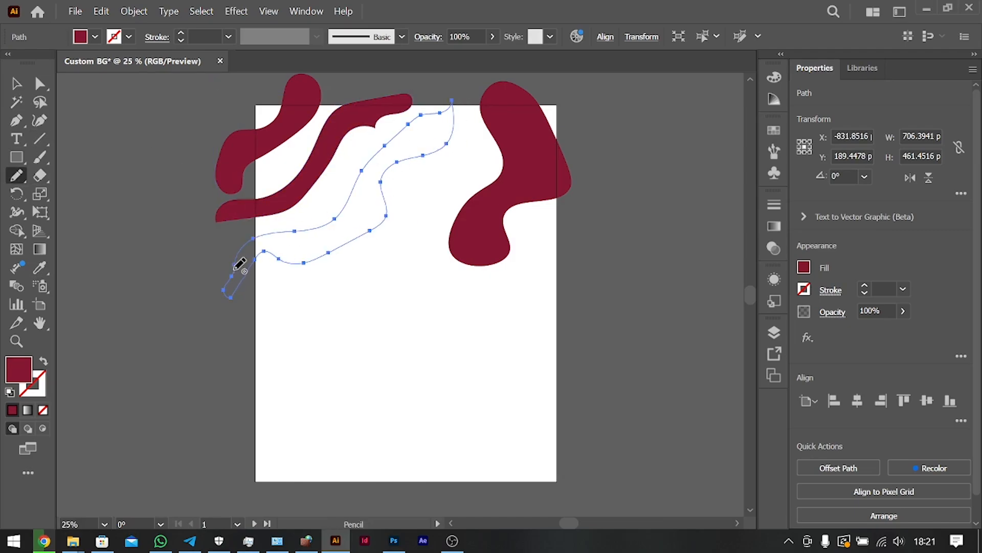
{"action": "mouse_move", "coordinate": [214, 335]}
{"action": "left_mouse_down"}
{"action": "mouse_move", "coordinate": [280, 279]}
{"action": "mouse_move", "coordinate": [366, 254]}
{"action": "mouse_move", "coordinate": [448, 169]}
{"action": "mouse_move", "coordinate": [368, 284]}
{"action": "mouse_move", "coordinate": [253, 341]}
{"action": "mouse_move", "coordinate": [215, 336]}
{"action": "left_mouse_up"}
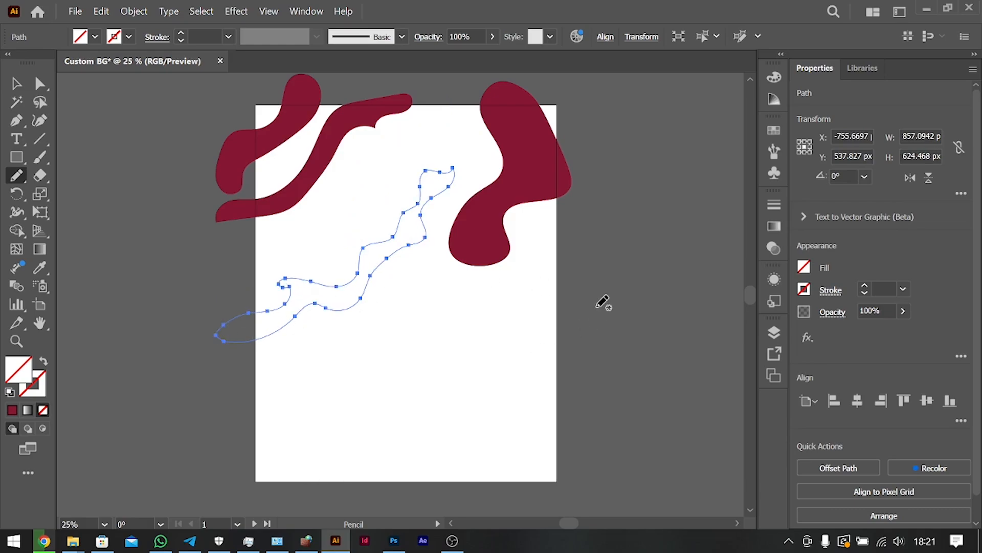
{"action": "mouse_move", "coordinate": [589, 239]}
{"action": "left_mouse_down"}
{"action": "mouse_move", "coordinate": [586, 217]}
{"action": "mouse_move", "coordinate": [470, 284]}
{"action": "mouse_move", "coordinate": [436, 335]}
{"action": "mouse_move", "coordinate": [532, 330]}
{"action": "mouse_move", "coordinate": [493, 302]}
{"action": "mouse_move", "coordinate": [566, 244]}
{"action": "mouse_move", "coordinate": [589, 241]}
{"action": "left_mouse_up"}
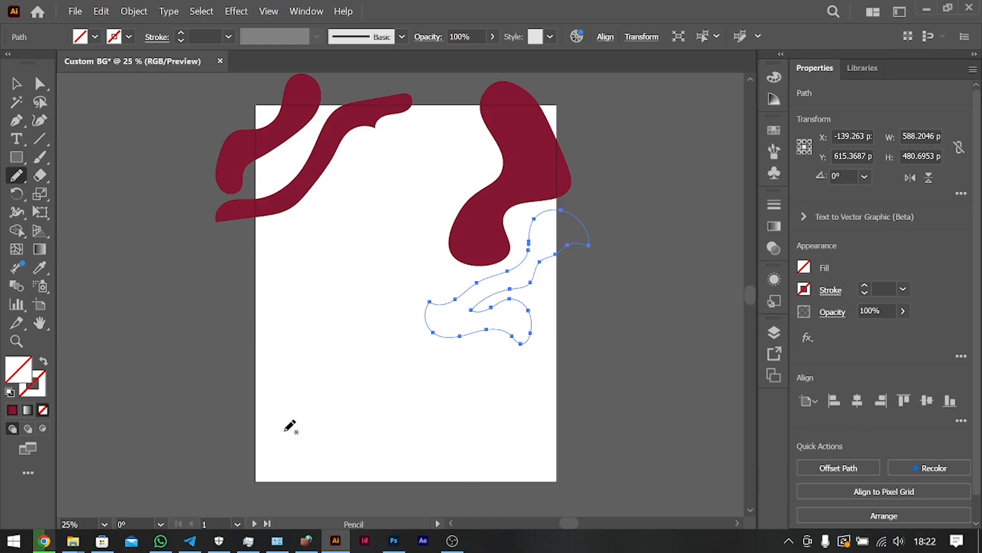
Select all the artwork and copy the large dark red blob's fill onto the unfilled wavy shapes with the Eyedropper.
{"action": "key", "text": "v"}
{"action": "key", "text": "ctrl+a"}
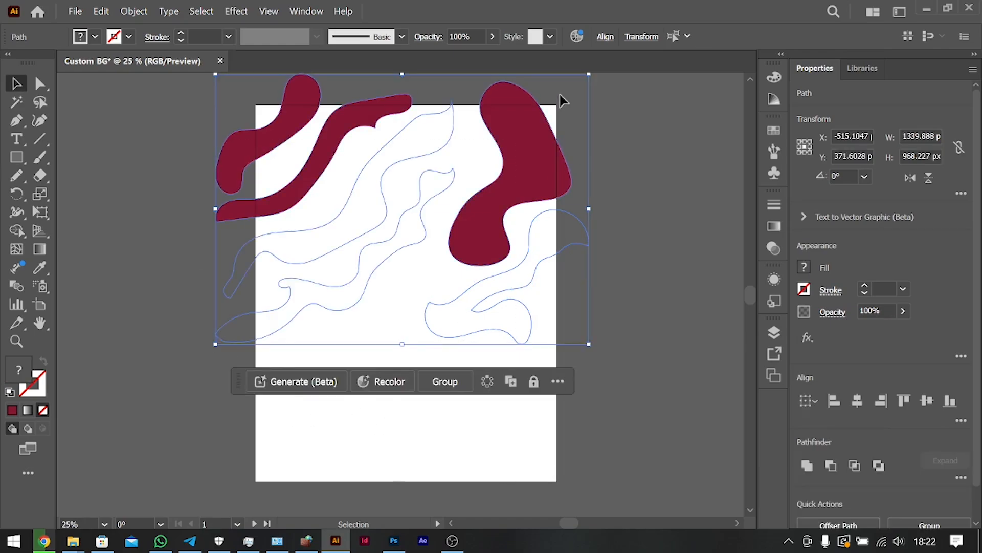
{"action": "key", "text": "i"}
{"action": "left_click", "coordinate": [509, 118]}
{"action": "key", "text": "v"}
{"action": "double_click", "coordinate": [464, 355]}
Draw a small curl near the artboard's centre and a shape about 389 x 200 px across its left edge, both filled dark red.
{"action": "key", "text": "n"}
{"action": "left_click_drag", "start_coordinate": [431, 259], "coordinate": [432, 259]}
{"action": "key", "text": "i"}
{"action": "left_click", "coordinate": [481, 239]}
{"action": "key", "text": "v"}
{"action": "left_click", "coordinate": [18, 178]}
{"action": "mouse_move", "coordinate": [245, 372]}
{"action": "left_mouse_down"}
{"action": "mouse_move", "coordinate": [354, 336]}
{"action": "mouse_move", "coordinate": [245, 374]}
{"action": "left_mouse_up"}
{"action": "key", "text": "i"}
{"action": "left_click", "coordinate": [519, 327]}
Draw a small wavy shape below the central curl and a forked one across the right edge, both filled dark red.
{"action": "key", "text": "v"}
{"action": "left_click", "coordinate": [18, 178]}
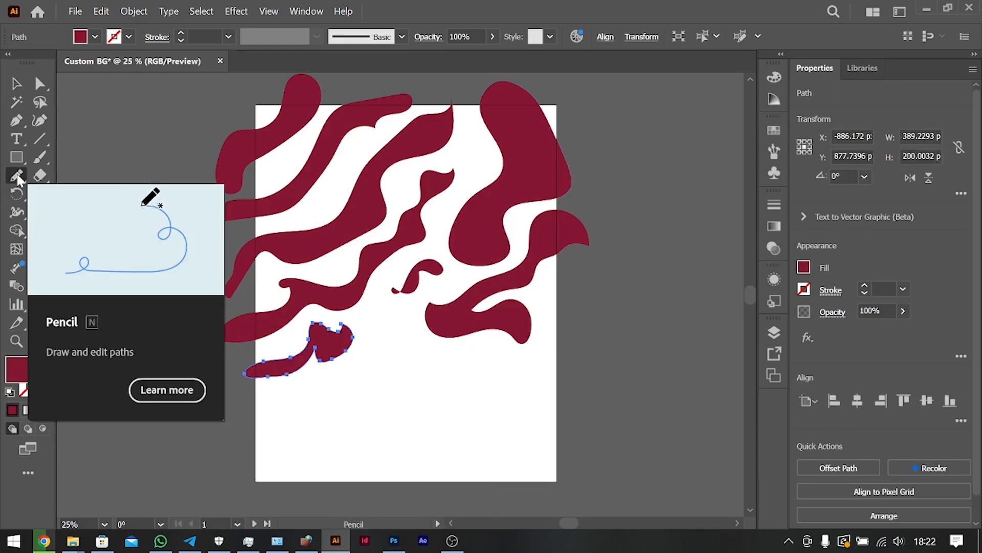
{"action": "left_click_drag", "start_coordinate": [397, 310], "coordinate": [398, 311]}
{"action": "key", "text": "i"}
{"action": "left_click", "coordinate": [499, 320]}
{"action": "key", "text": "n"}
{"action": "mouse_move", "coordinate": [567, 375]}
{"action": "left_mouse_down"}
{"action": "mouse_move", "coordinate": [525, 388]}
{"action": "mouse_move", "coordinate": [565, 376]}
{"action": "left_mouse_up"}
{"action": "key", "text": "i"}
{"action": "left_click", "coordinate": [512, 325]}
Draw a wavy band across the lower left edge and one about 404 x 187 px across the lower right edge, both filled dark red.
{"action": "key", "text": "n"}
{"action": "mouse_move", "coordinate": [213, 413]}
{"action": "left_mouse_down"}
{"action": "mouse_move", "coordinate": [328, 399]}
{"action": "mouse_move", "coordinate": [212, 415]}
{"action": "left_mouse_up"}
{"action": "key", "text": "i"}
{"action": "left_click", "coordinate": [460, 303]}
{"action": "key", "text": "n"}
{"action": "left_click_drag", "start_coordinate": [521, 434], "coordinate": [497, 434]}
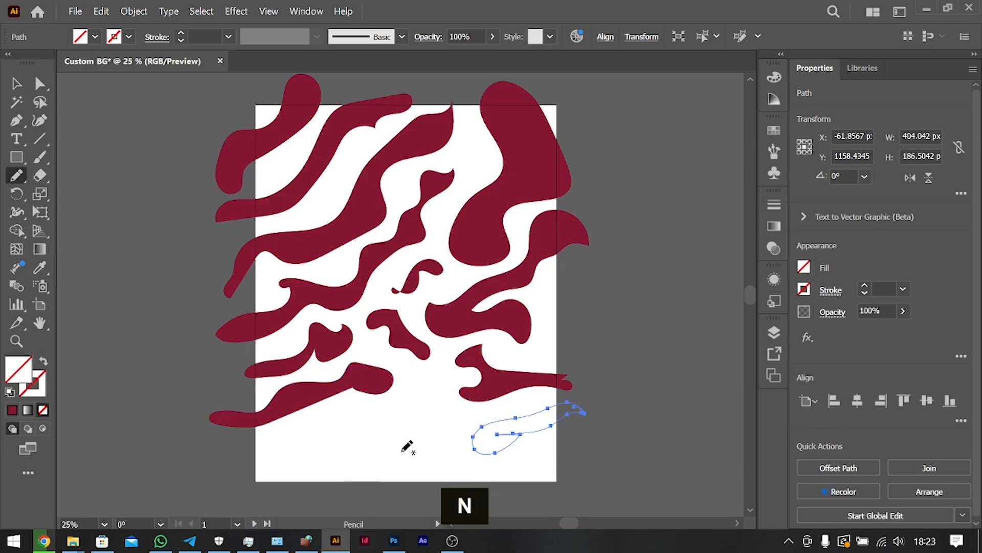
{"action": "key", "text": "i"}
{"action": "left_click", "coordinate": [460, 292]}
Draw a band about 684 x 238 px across the lower left edge and a hook-shaped curve beside its right end, both filled dark red.
{"action": "key", "text": "n"}
{"action": "mouse_move", "coordinate": [230, 458]}
{"action": "left_mouse_down"}
{"action": "mouse_move", "coordinate": [358, 419]}
{"action": "mouse_move", "coordinate": [231, 460]}
{"action": "left_mouse_up"}
{"action": "key", "text": "i"}
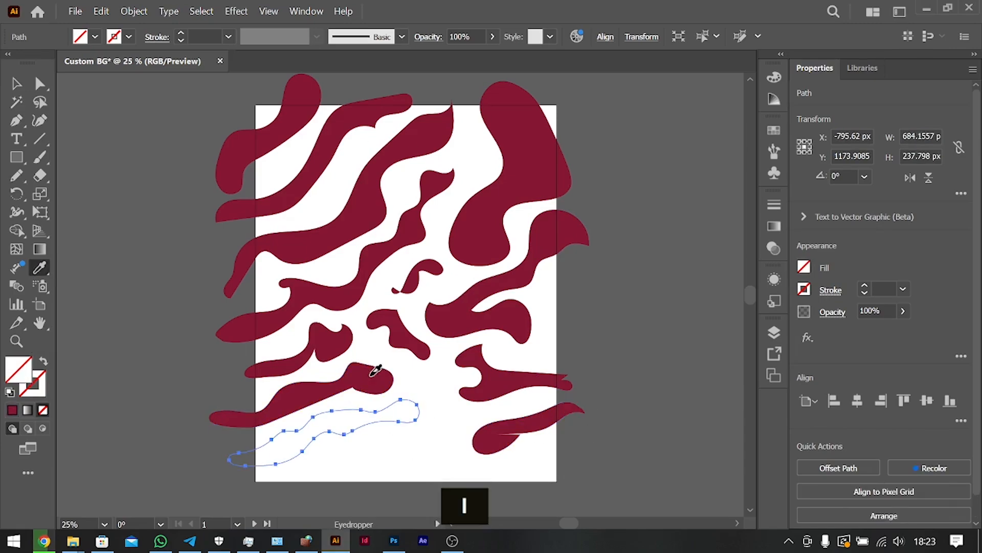
{"action": "left_click", "coordinate": [370, 376]}
{"action": "key", "text": "n"}
{"action": "left_click_drag", "start_coordinate": [407, 379], "coordinate": [408, 377]}
{"action": "key", "text": "i"}
{"action": "left_click", "coordinate": [504, 365]}
Draw a narrow upright shape on the artboard's bottom edge and a wavy band at its lower right corner, both filled dark red.
{"action": "key", "text": "n"}
{"action": "left_click_drag", "start_coordinate": [482, 480], "coordinate": [476, 477]}
{"action": "scroll", "coordinate": [338, 501], "scroll_direction": "down", "scroll_amount": 2}
{"action": "scroll", "coordinate": [344, 495], "scroll_direction": "down", "scroll_amount": 2}
{"action": "key", "text": "i"}
{"action": "left_click", "coordinate": [532, 267]}
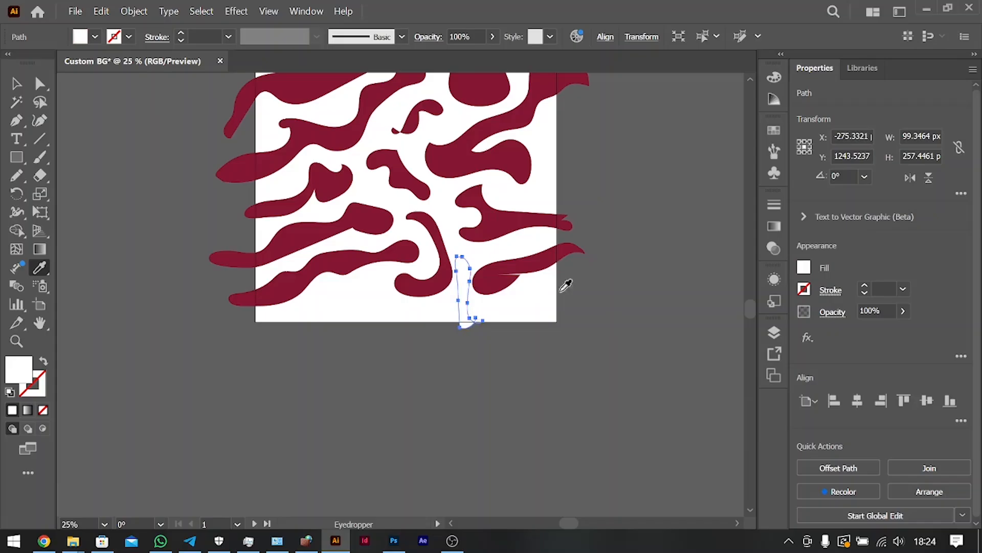
{"action": "key", "text": "n"}
{"action": "mouse_move", "coordinate": [574, 269]}
{"action": "left_mouse_down"}
{"action": "mouse_move", "coordinate": [503, 320]}
{"action": "mouse_move", "coordinate": [572, 276]}
{"action": "left_mouse_up"}
{"action": "key", "text": "i"}
{"action": "left_click", "coordinate": [537, 259]}
Draw a band about 488 x 189 px across the lower left corner and a small curved shape across the bottom edge, both filled dark red.
{"action": "key", "text": "n"}
{"action": "mouse_move", "coordinate": [239, 326]}
{"action": "left_mouse_down"}
{"action": "mouse_move", "coordinate": [373, 283]}
{"action": "mouse_move", "coordinate": [237, 325]}
{"action": "left_mouse_up"}
{"action": "key", "text": "i"}
{"action": "left_click", "coordinate": [300, 279]}
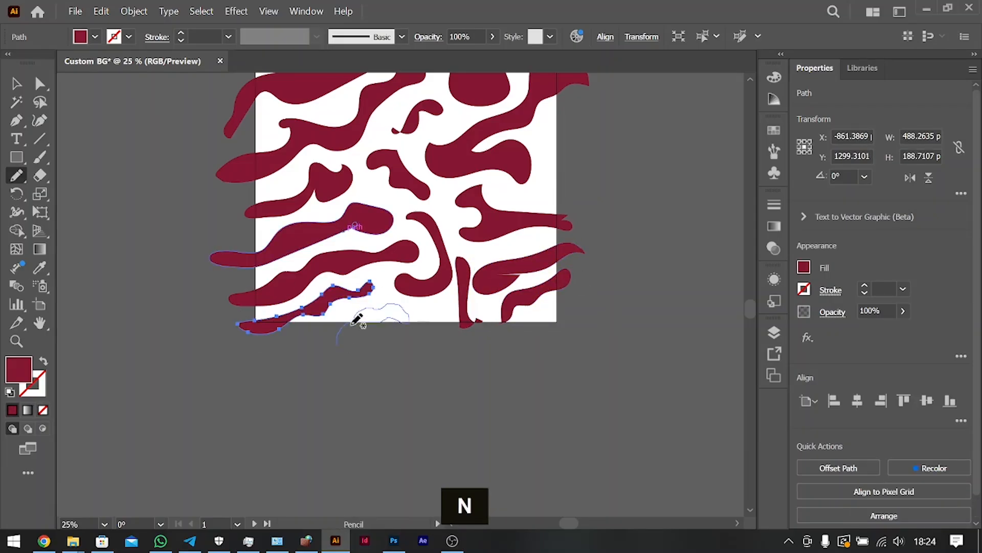
{"action": "left_click_drag", "start_coordinate": [370, 307], "coordinate": [336, 344]}
{"action": "key", "text": "i"}
{"action": "left_click", "coordinate": [445, 265]}
Draw a narrow band about 164 x 411 px beside the large upper blob and a shape about 176 x 294 px on the right edge, filled dark red.
{"action": "scroll", "coordinate": [445, 265], "scroll_direction": "up", "scroll_amount": 4}
{"action": "key", "text": "n"}
{"action": "mouse_move", "coordinate": [459, 157]}
{"action": "left_mouse_down"}
{"action": "mouse_move", "coordinate": [462, 211]}
{"action": "mouse_move", "coordinate": [460, 157]}
{"action": "left_mouse_up"}
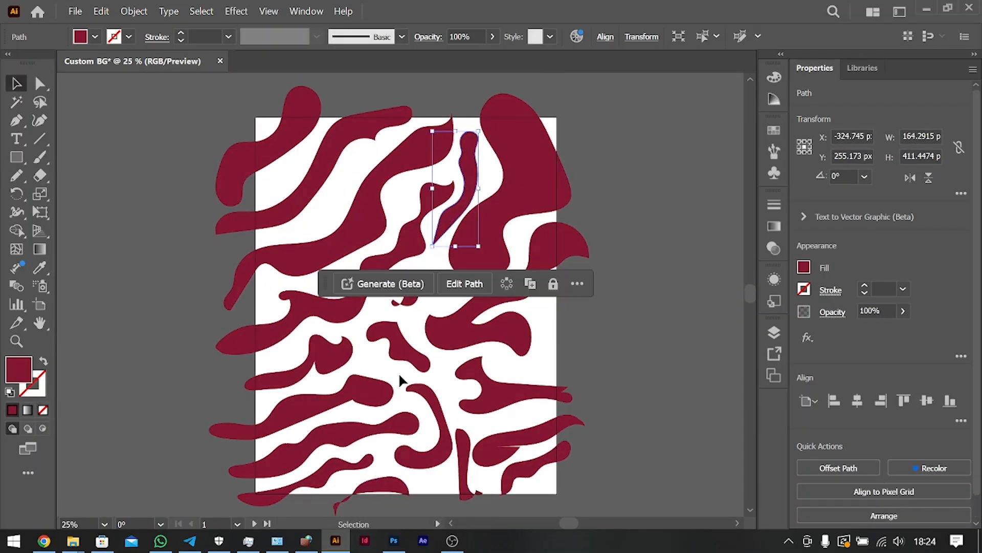
{"action": "scroll", "coordinate": [130, 312], "scroll_direction": "up", "scroll_amount": 1}
{"action": "key", "text": "n"}
{"action": "mouse_move", "coordinate": [557, 309]}
{"action": "left_mouse_down"}
{"action": "mouse_move", "coordinate": [554, 385]}
{"action": "mouse_move", "coordinate": [558, 309]}
{"action": "left_mouse_up"}
{"action": "key", "text": "i"}
{"action": "left_click", "coordinate": [559, 266]}
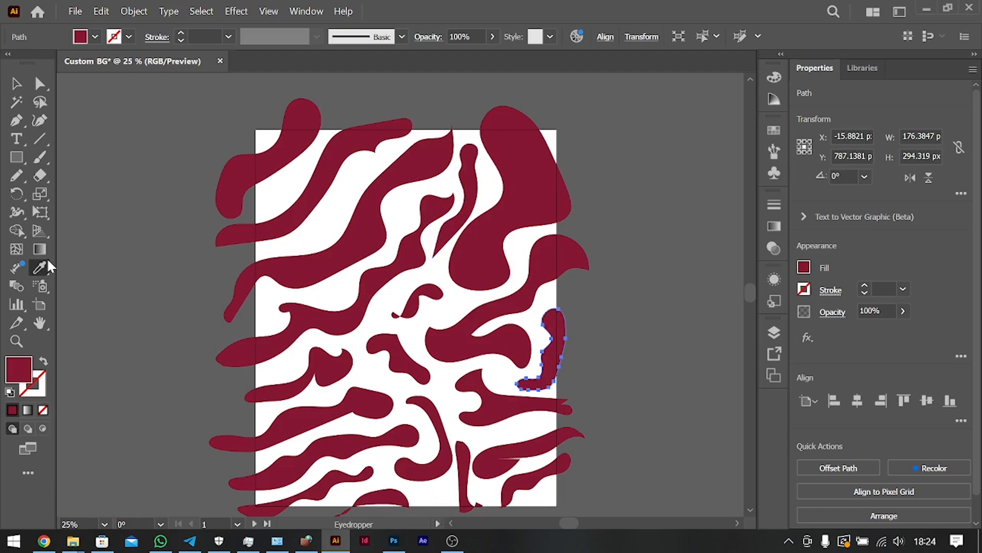
Draw a shape with the Pencil tool in the gap below the second upper-left diagonal band and copy the dark red fill onto it.
{"action": "left_click", "coordinate": [20, 177]}
{"action": "mouse_move", "coordinate": [259, 251]}
{"action": "left_mouse_down"}
{"action": "mouse_move", "coordinate": [352, 204]}
{"action": "mouse_move", "coordinate": [259, 252]}
{"action": "left_mouse_up"}
{"action": "key", "text": "i"}
{"action": "left_click", "coordinate": [399, 233]}
{"action": "key", "text": "v"}
{"action": "left_click", "coordinate": [184, 289]}
Move the second upper-left diagonal band down and left past the artboard's left edge and delete the shape in the gap below it.
{"action": "left_click_drag", "start_coordinate": [349, 197], "coordinate": [349, 196]}
{"action": "mouse_move", "coordinate": [348, 153]}
{"action": "left_mouse_down"}
{"action": "mouse_move", "coordinate": [390, 103]}
{"action": "mouse_move", "coordinate": [279, 201]}
{"action": "left_mouse_up"}
{"action": "left_click", "coordinate": [371, 162]}
{"action": "key", "text": "Delete"}
Draw a small wavy shape on the artboard's top edge and a lobed blob between the two upper-left bands, both filled dark red.
{"action": "key", "text": "n"}
{"action": "left_click_drag", "start_coordinate": [333, 111], "coordinate": [332, 109]}
{"action": "key", "text": "i"}
{"action": "left_click", "coordinate": [495, 125]}
{"action": "key", "text": "n"}
{"action": "mouse_move", "coordinate": [255, 251]}
{"action": "left_mouse_down"}
{"action": "mouse_move", "coordinate": [335, 190]}
{"action": "mouse_move", "coordinate": [286, 245]}
{"action": "left_mouse_up"}
{"action": "key", "text": "i"}
{"action": "left_click", "coordinate": [364, 231]}
Draw two more small dark red shapes across the top edge, a spade-like one and one about 128 x 164 px to its right.
{"action": "key", "text": "n"}
{"action": "mouse_move", "coordinate": [353, 180]}
{"action": "left_mouse_down"}
{"action": "mouse_move", "coordinate": [348, 148]}
{"action": "mouse_move", "coordinate": [353, 179]}
{"action": "left_mouse_up"}
{"action": "key", "text": "i"}
{"action": "left_click", "coordinate": [341, 126]}
{"action": "key", "text": "n"}
{"action": "left_click_drag", "start_coordinate": [400, 110], "coordinate": [402, 111]}
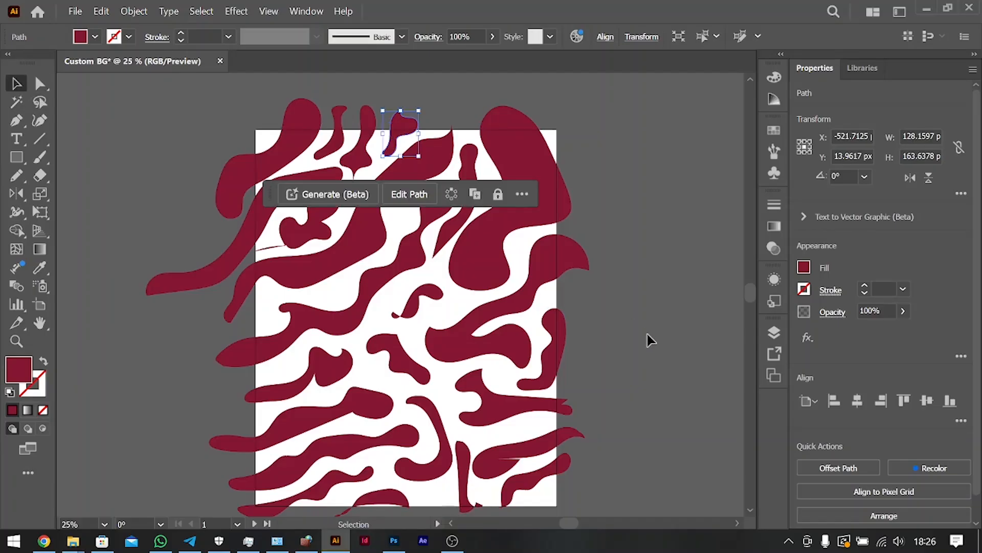
{"action": "left_click", "coordinate": [648, 341]}
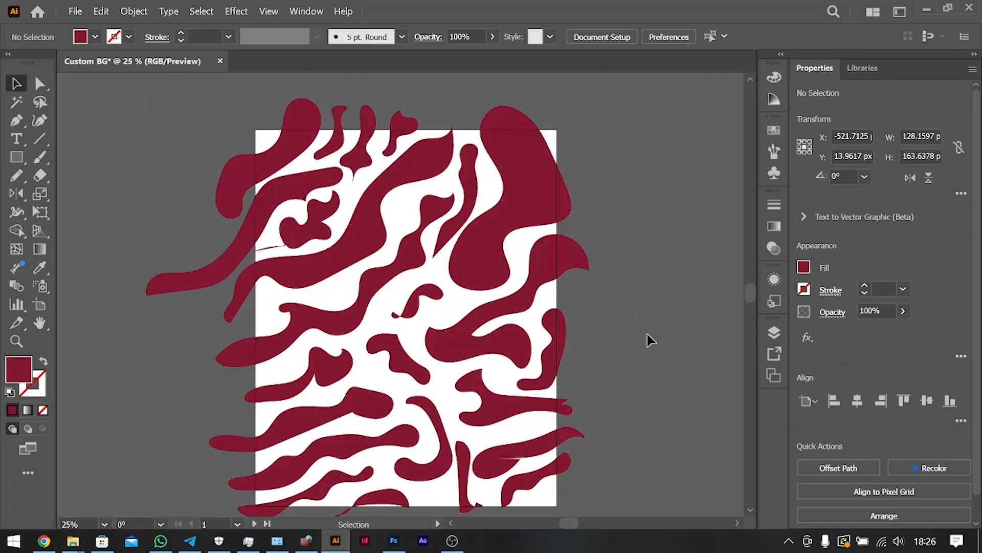
Draw a rectangle about 1084 x 1353 px covering the whole artboard.
{"action": "scroll", "coordinate": [648, 340], "scroll_direction": "down", "scroll_amount": 3}
{"action": "scroll", "coordinate": [649, 338], "scroll_direction": "up", "scroll_amount": 3}
{"action": "key", "text": "ctrl+minus"}
{"action": "key", "text": "ctrl+0"}
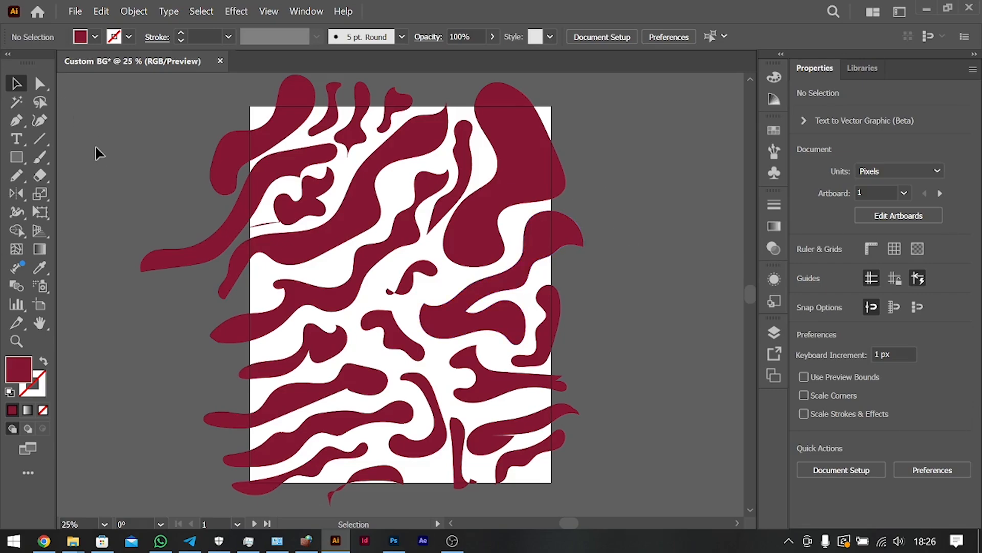
{"action": "left_click", "coordinate": [16, 157]}
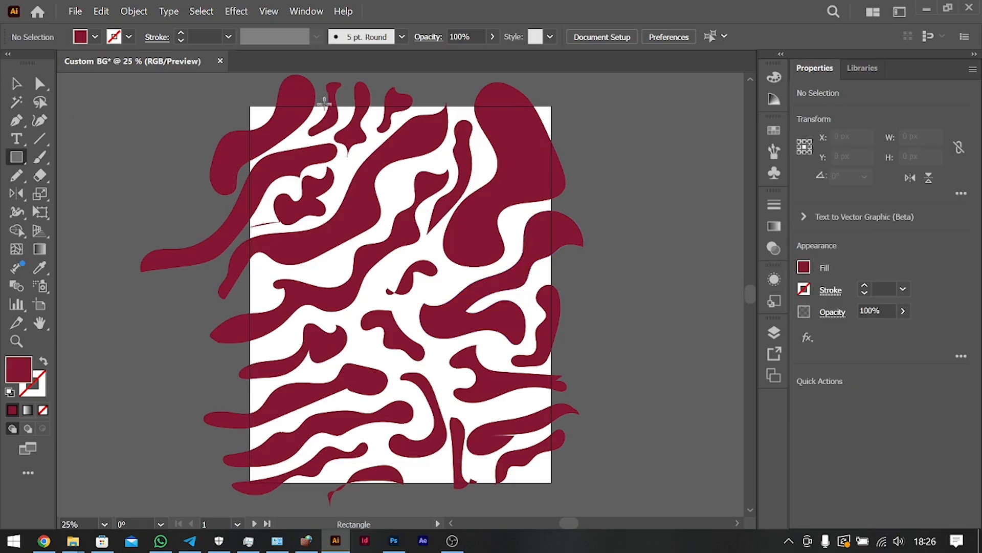
{"action": "left_click_drag", "start_coordinate": [250, 106], "coordinate": [552, 482]}
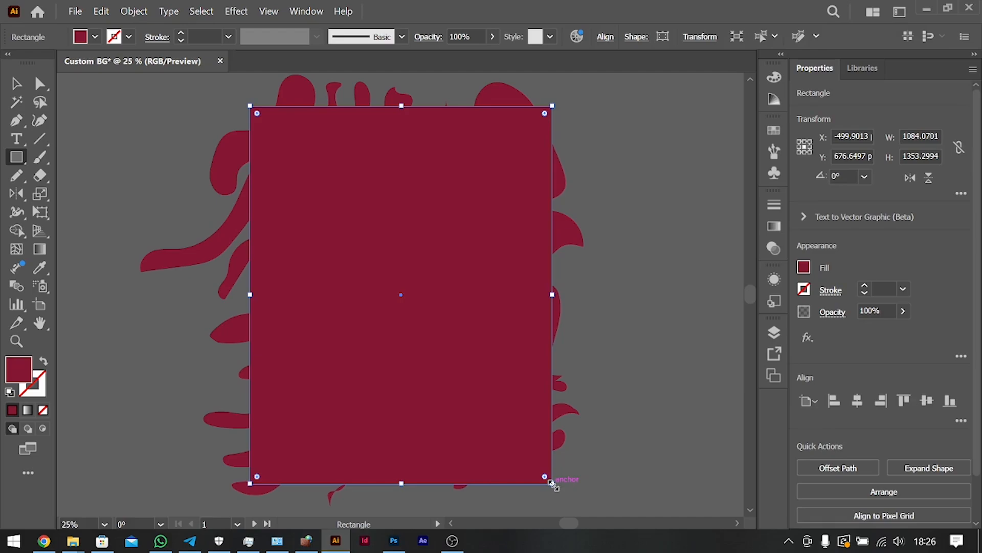
Fill the rectangle with light cream FFF5CF, using hue 47.5°, saturation 18.82% and brightness 100%.
{"action": "left_click", "coordinate": [805, 269]}
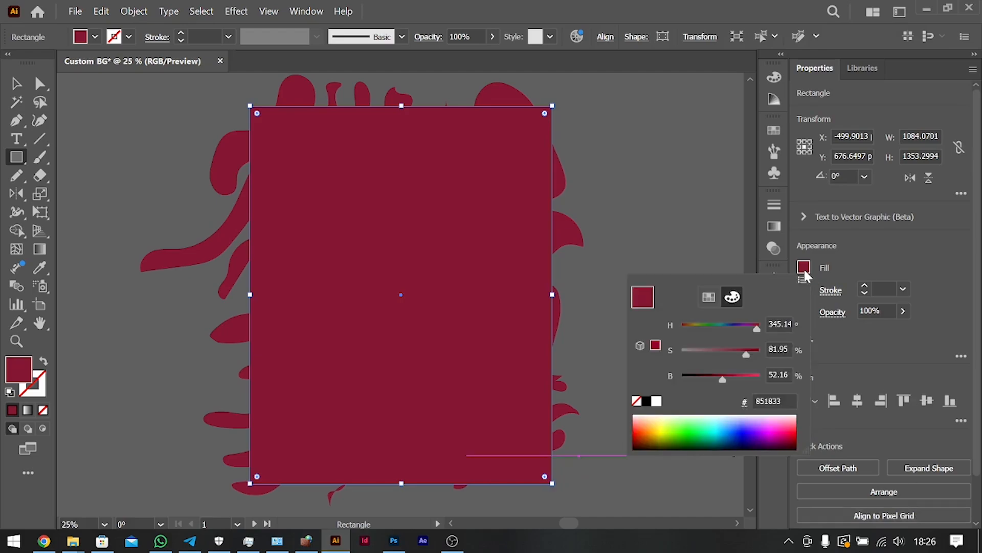
{"action": "left_click", "coordinate": [711, 302]}
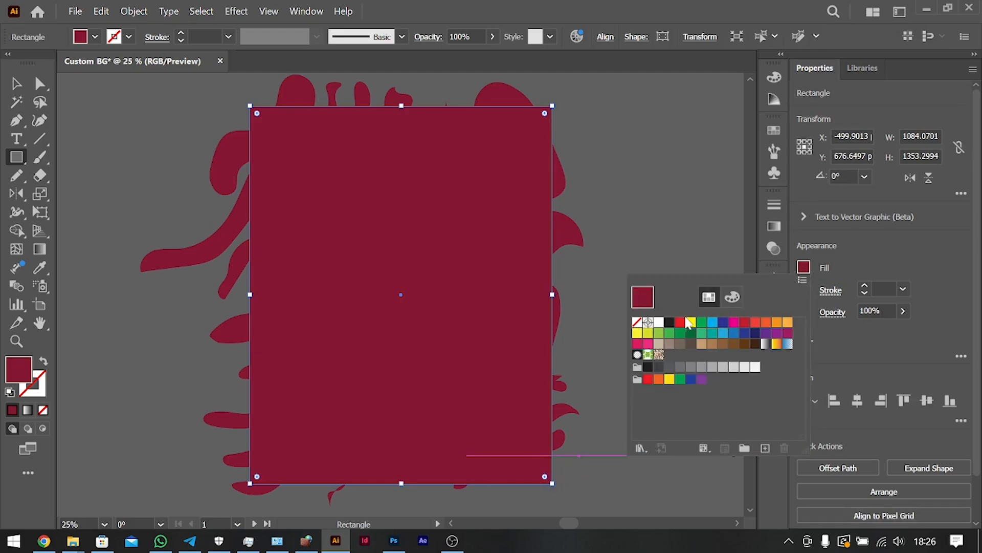
{"action": "left_click", "coordinate": [755, 366]}
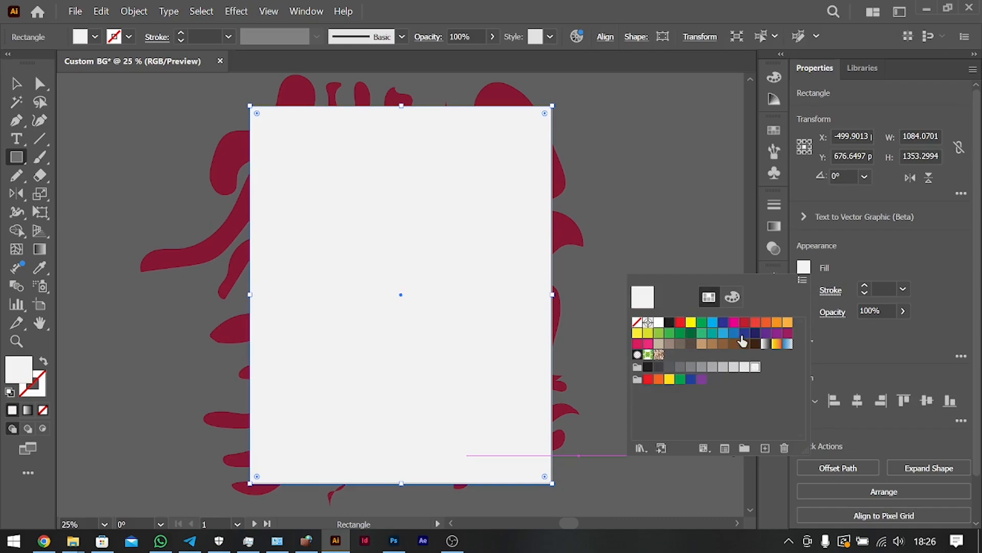
{"action": "left_click", "coordinate": [734, 296]}
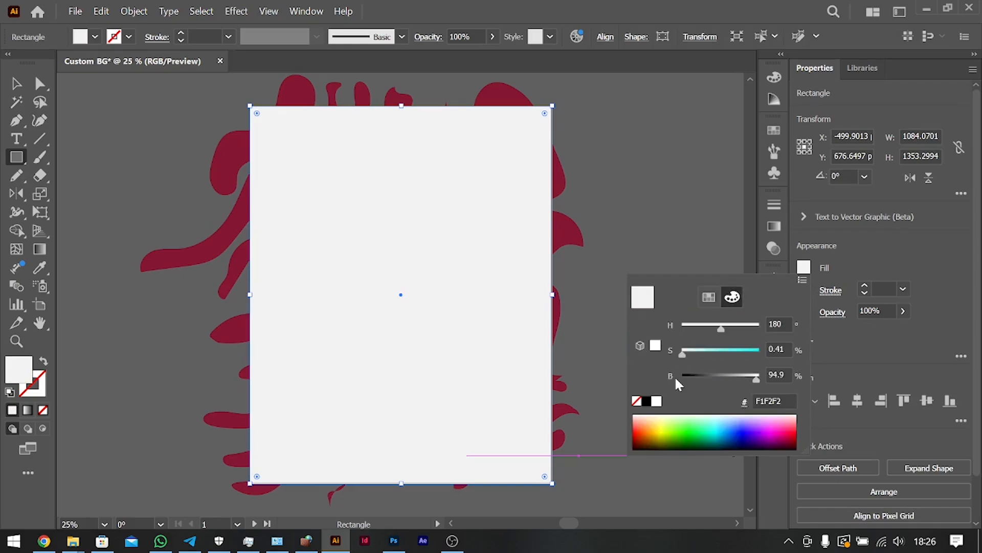
{"action": "left_click_drag", "start_coordinate": [756, 379], "coordinate": [778, 385]}
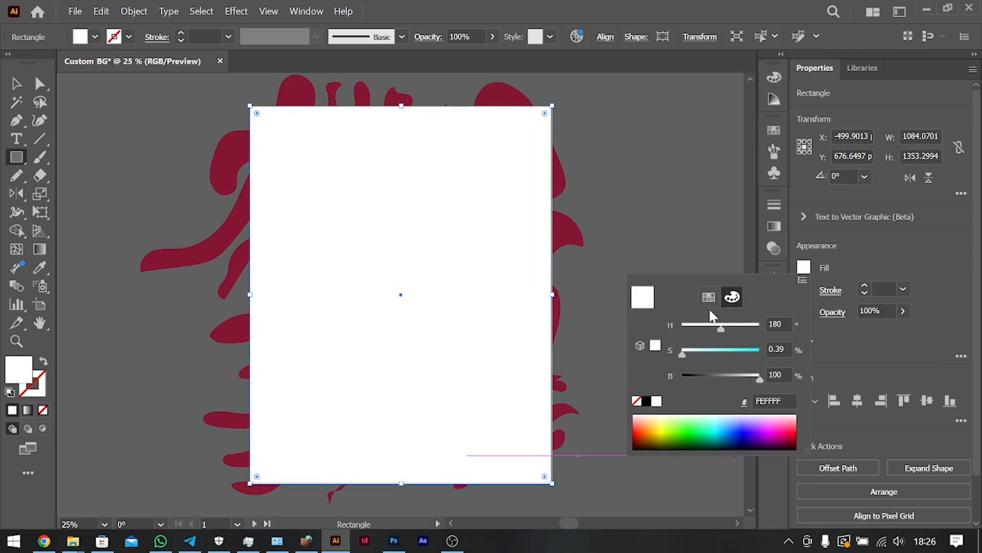
{"action": "left_click_drag", "start_coordinate": [716, 330], "coordinate": [696, 353]}
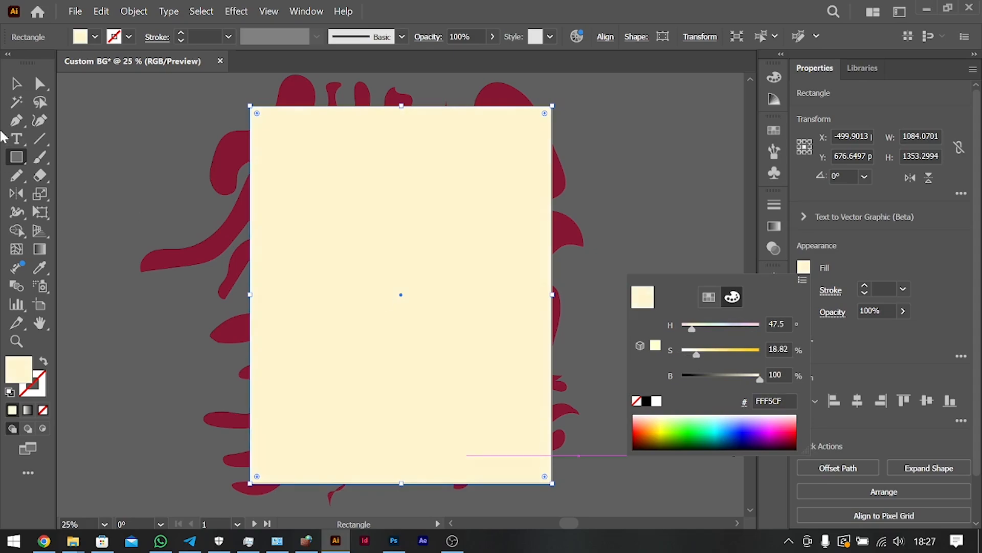
Send the cream rectangle to the back, behind all the dark red shapes.
{"action": "left_click", "coordinate": [16, 83]}
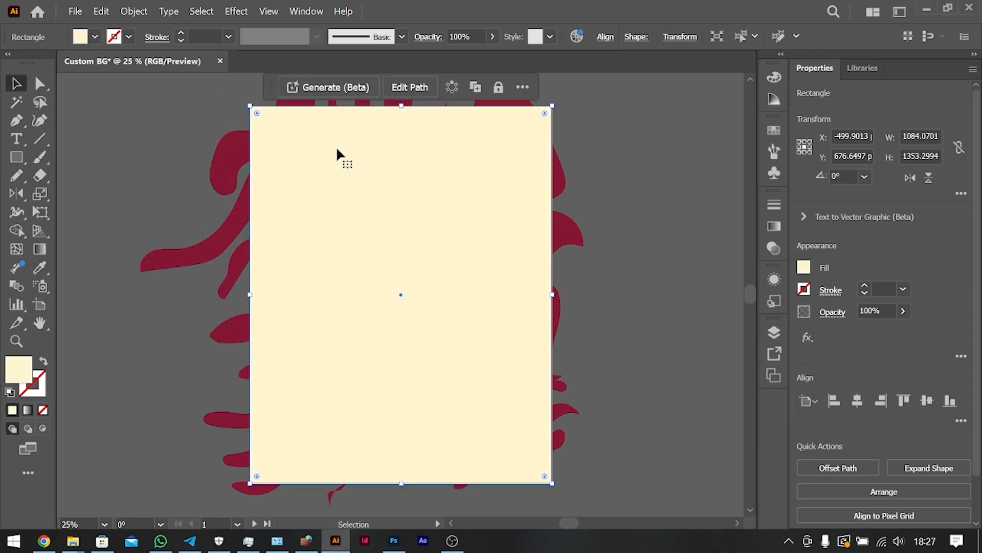
{"action": "key", "text": "ctrl+bracketleft"}
{"action": "key", "text": "ctrl+shift+bracketleft"}
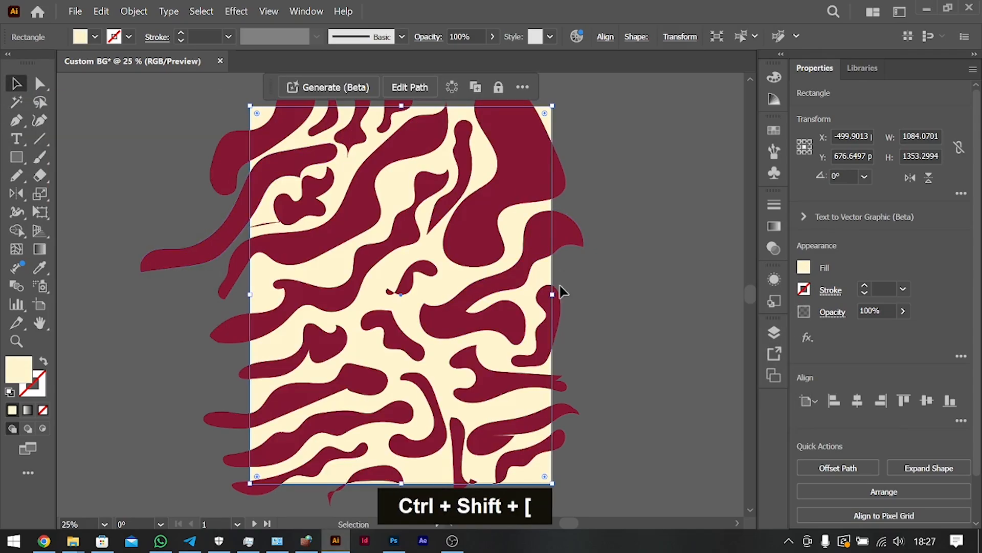
Adjust the background rectangle's fill to a paler, slightly yellower cream by lowering the saturation and shifting the hue.
{"action": "left_click", "coordinate": [804, 267]}
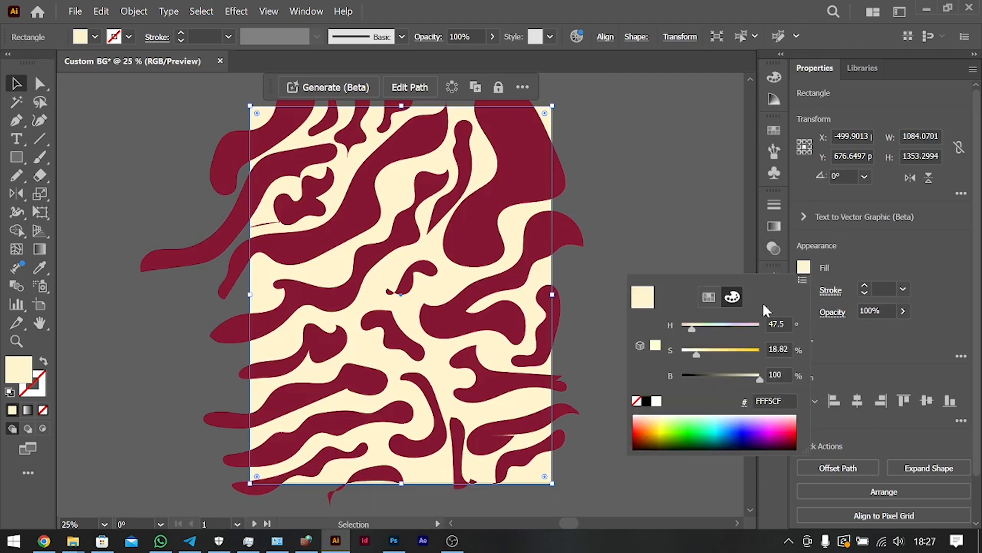
{"action": "left_click_drag", "start_coordinate": [696, 354], "coordinate": [692, 355]}
{"action": "left_click", "coordinate": [692, 329]}
{"action": "left_click_drag", "start_coordinate": [692, 328], "coordinate": [693, 328]}
{"action": "left_click", "coordinate": [686, 202]}
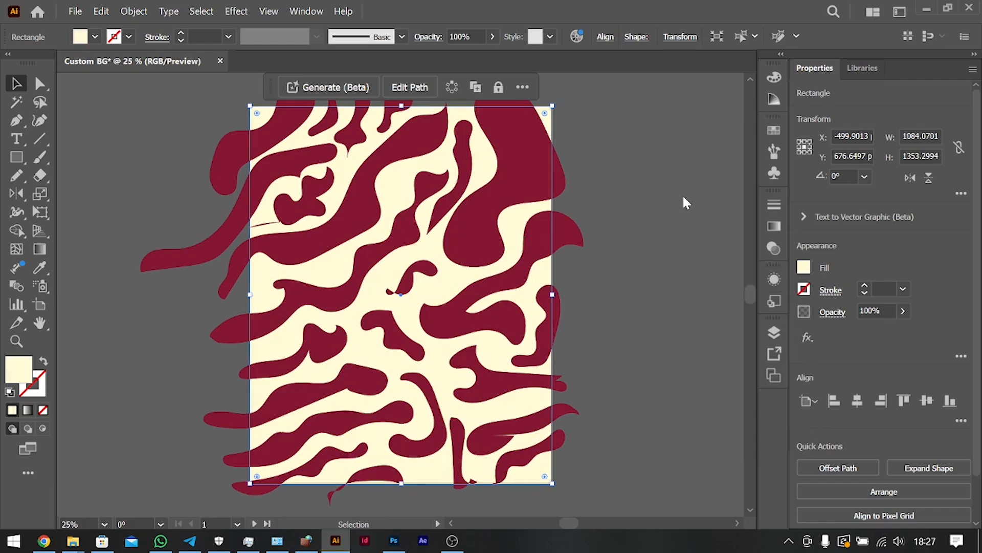
{"action": "left_click", "coordinate": [670, 346]}
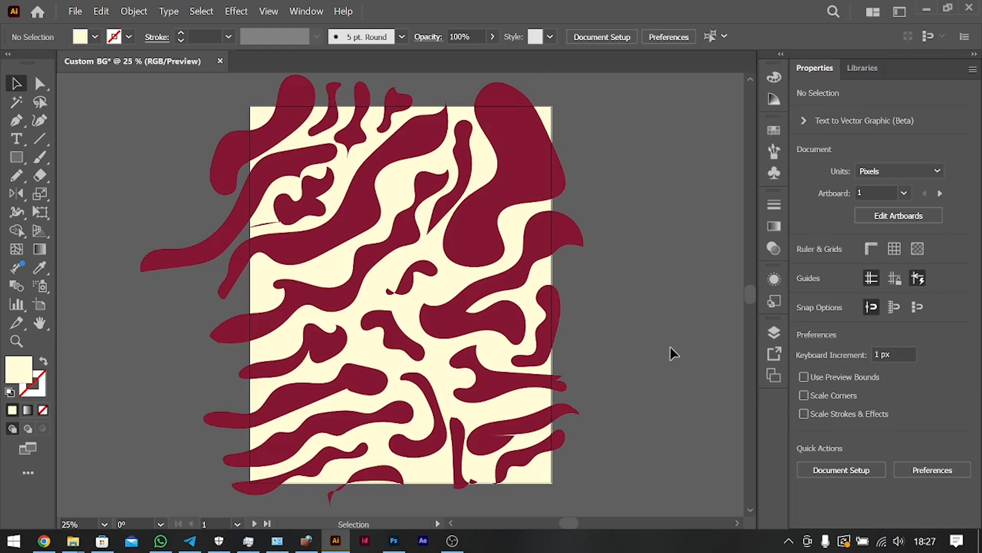
Lock the cream background rectangle so that it cannot be selected.
{"action": "left_click", "coordinate": [468, 270]}
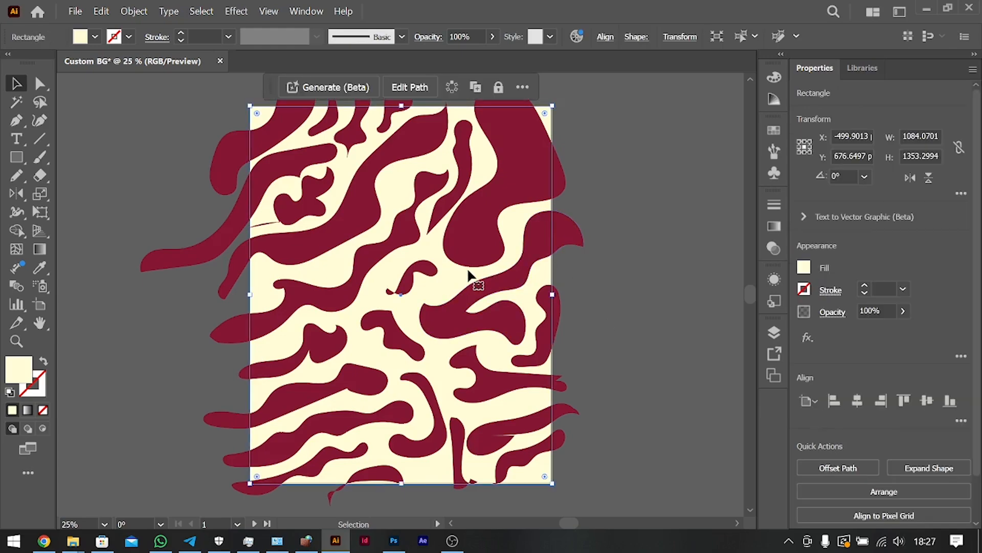
{"action": "key", "text": "ctrl"}
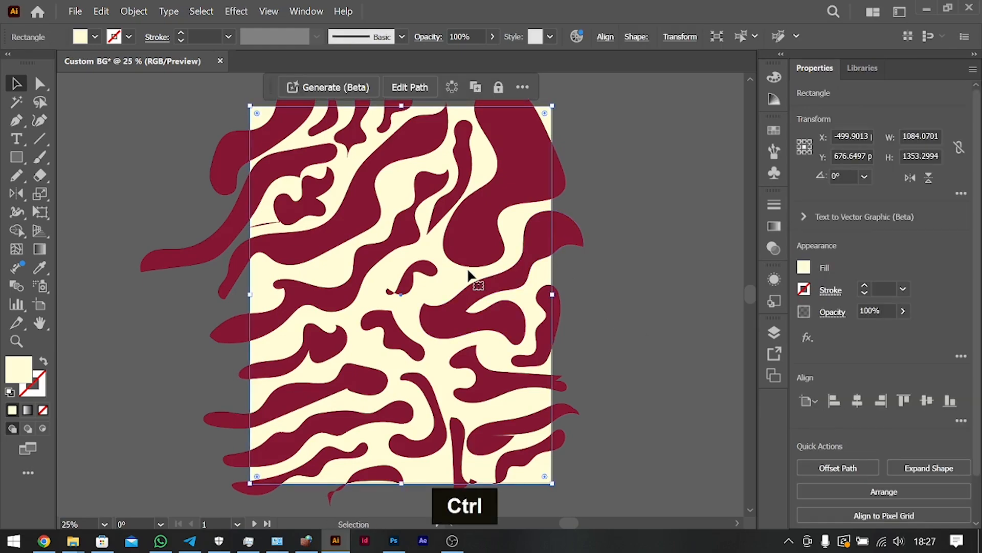
{"action": "key", "text": "ctrl+2"}
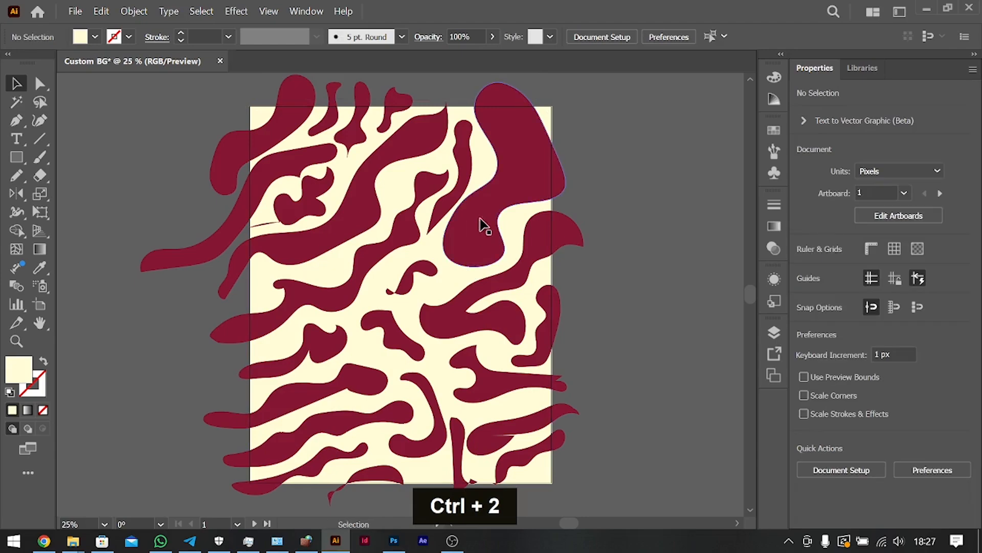
{"action": "double_click", "coordinate": [404, 180]}
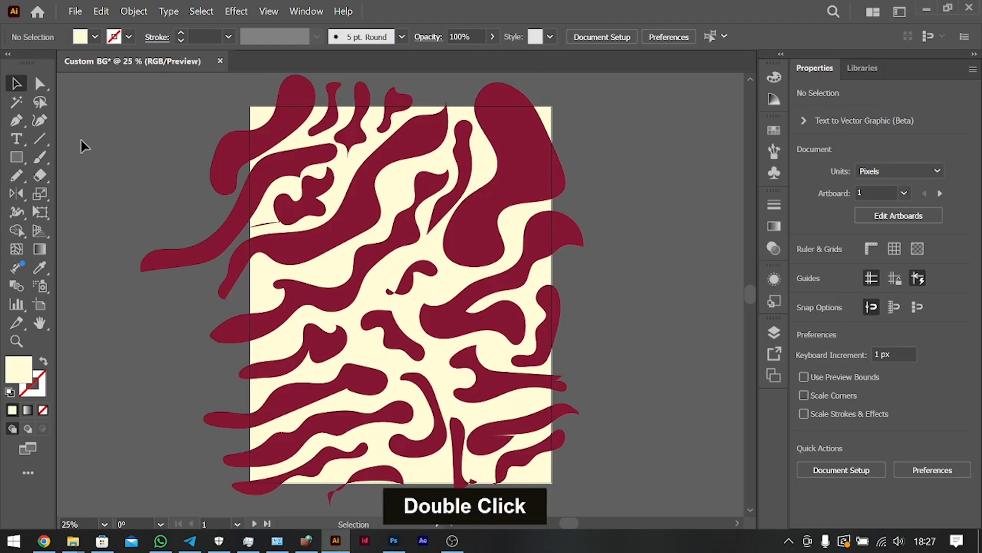
Group all the dark red wavy shapes and place a copy of the group over the blank second artboard, at about X 1551 px.
{"action": "left_click_drag", "start_coordinate": [196, 88], "coordinate": [591, 506]}
{"action": "key", "text": "ctrl+g"}
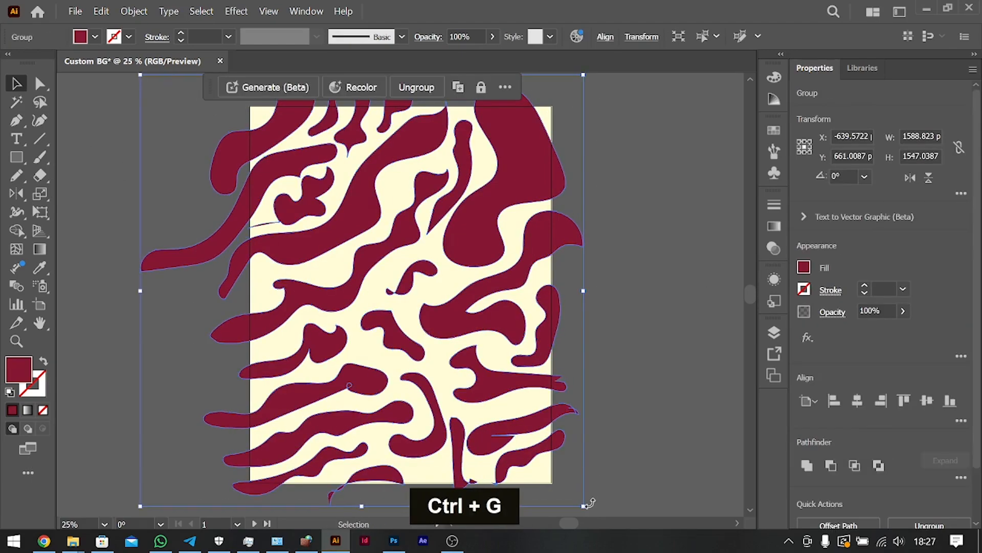
{"action": "key", "text": "ctrl+minus"}
{"action": "key", "text": "ctrl+minus"}
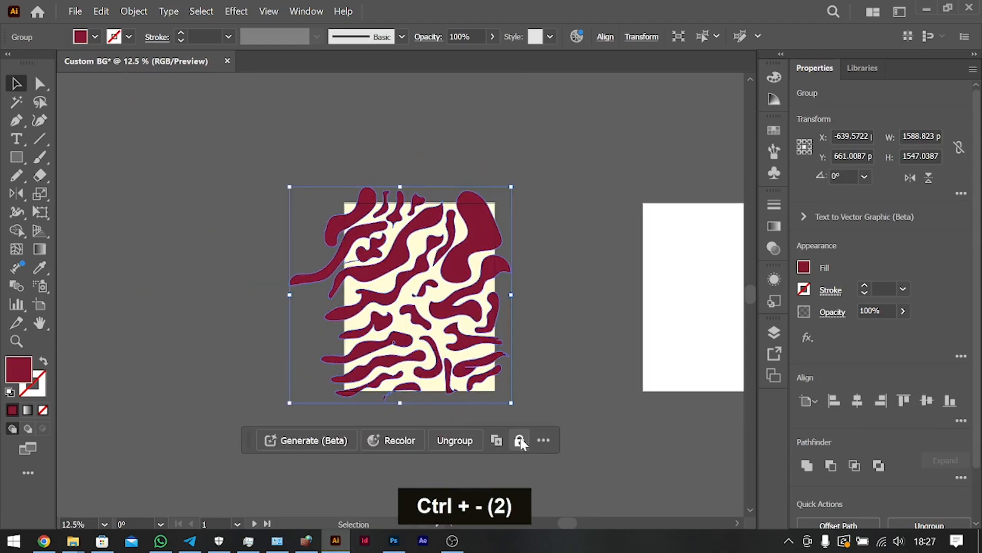
{"action": "scroll", "coordinate": [520, 439], "scroll_direction": "right", "scroll_amount": 3}
{"action": "scroll", "coordinate": [520, 439], "scroll_direction": "right", "scroll_amount": 1}
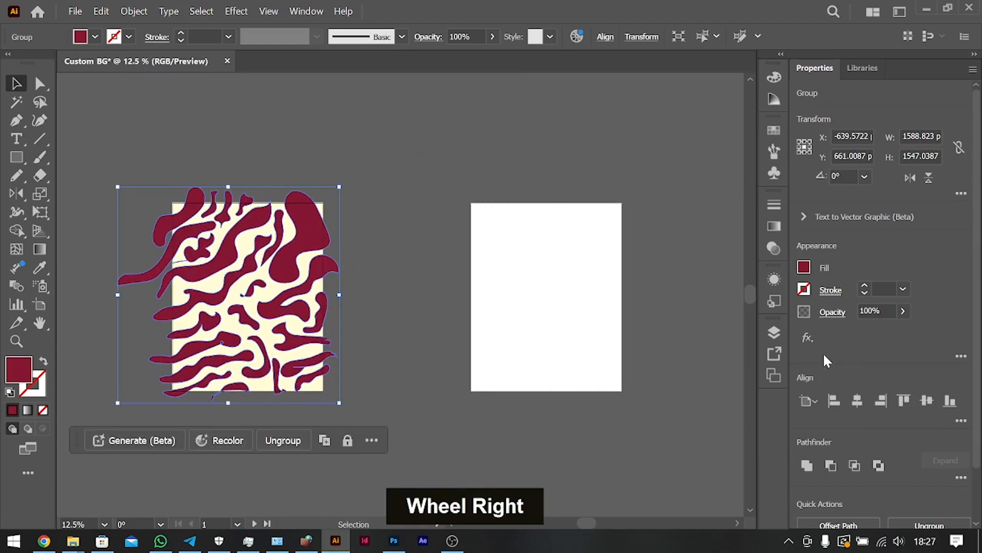
{"action": "left_click", "coordinate": [774, 332]}
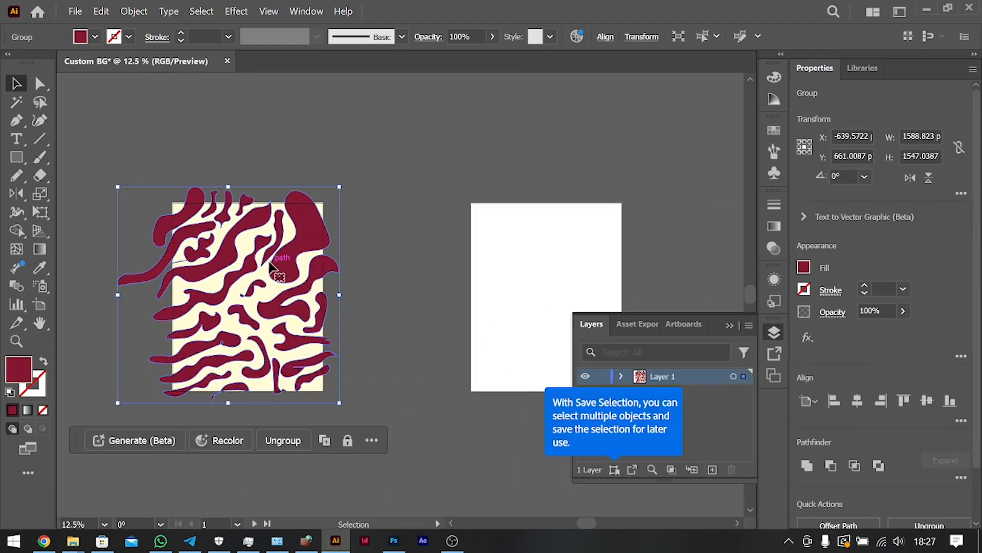
{"action": "scroll", "coordinate": [269, 265], "scroll_direction": "right", "scroll_amount": 4}
{"action": "left_click", "coordinate": [729, 324]}
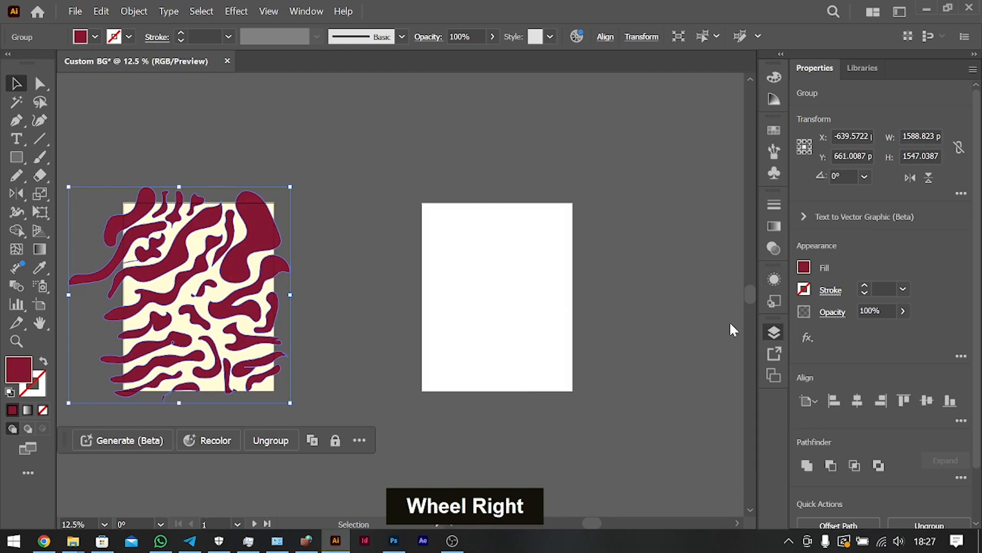
{"action": "key", "text": "alt"}
{"action": "left_click_drag", "start_coordinate": [242, 252], "coordinate": [548, 251]}
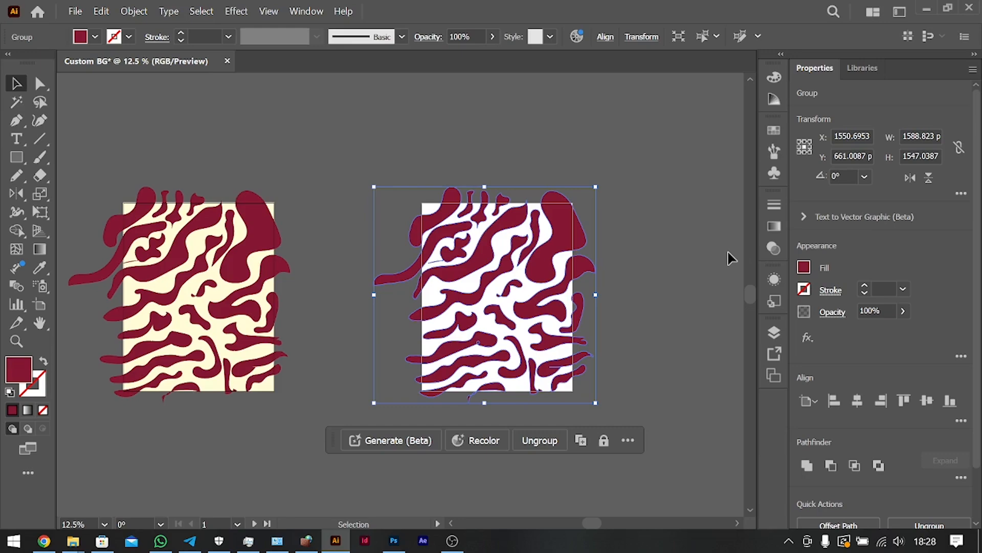
{"action": "left_click", "coordinate": [807, 337]}
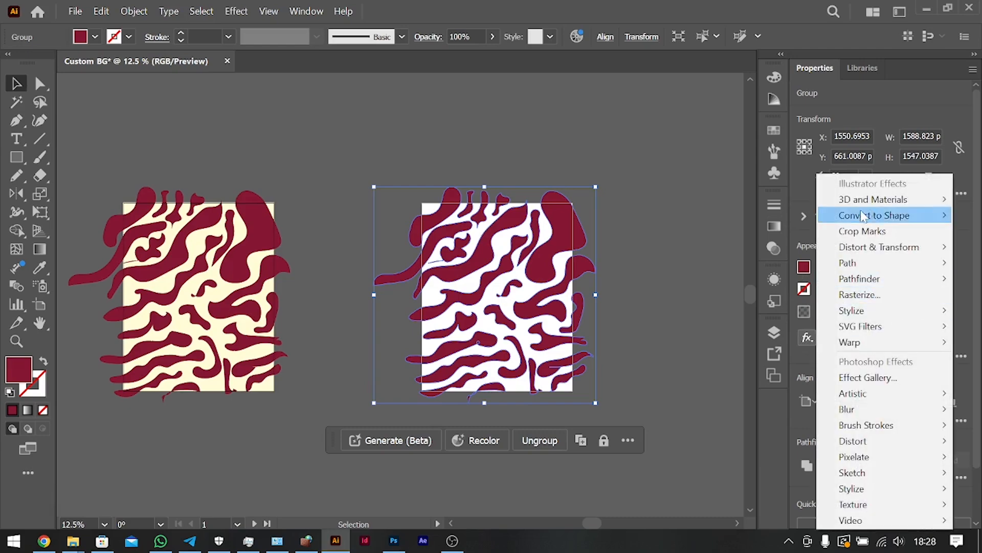
{"action": "left_click", "coordinate": [803, 338]}
{"action": "left_click", "coordinate": [803, 338]}
{"action": "left_click", "coordinate": [803, 355]}
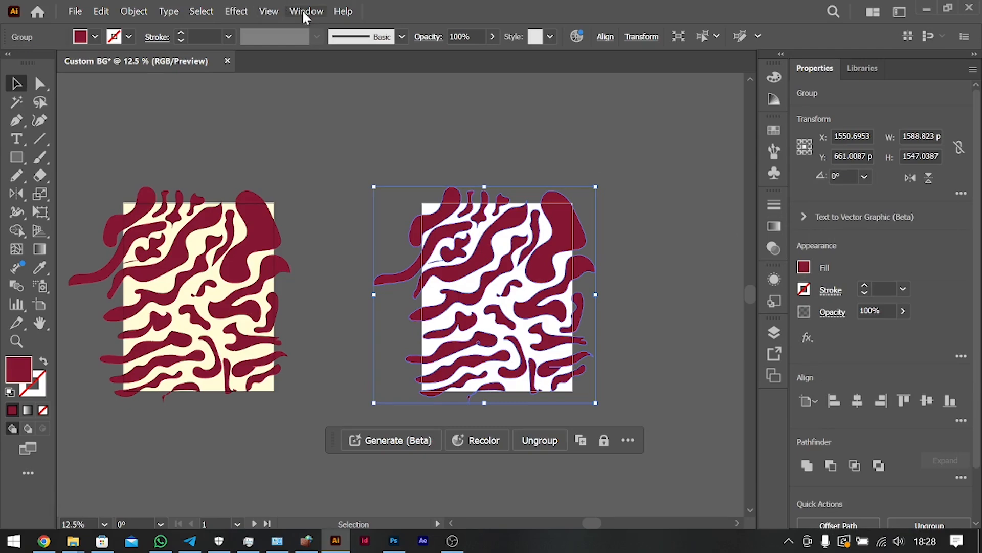
Try the Roughen effect on the copied group with 9% relative size, 69/in detail and corner points.
{"action": "left_click", "coordinate": [236, 10]}
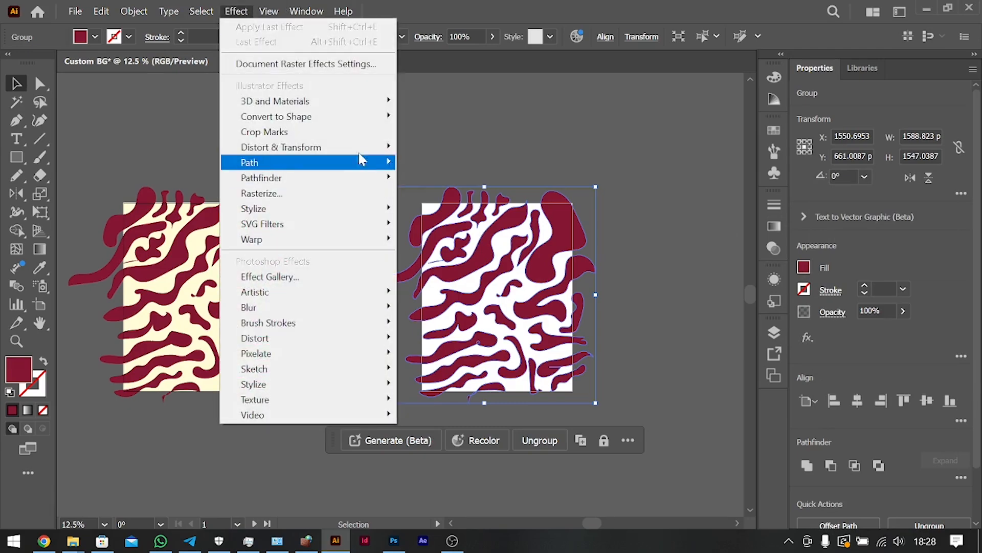
{"action": "mouse_move", "coordinate": [351, 149]}
{"action": "left_click", "coordinate": [444, 180]}
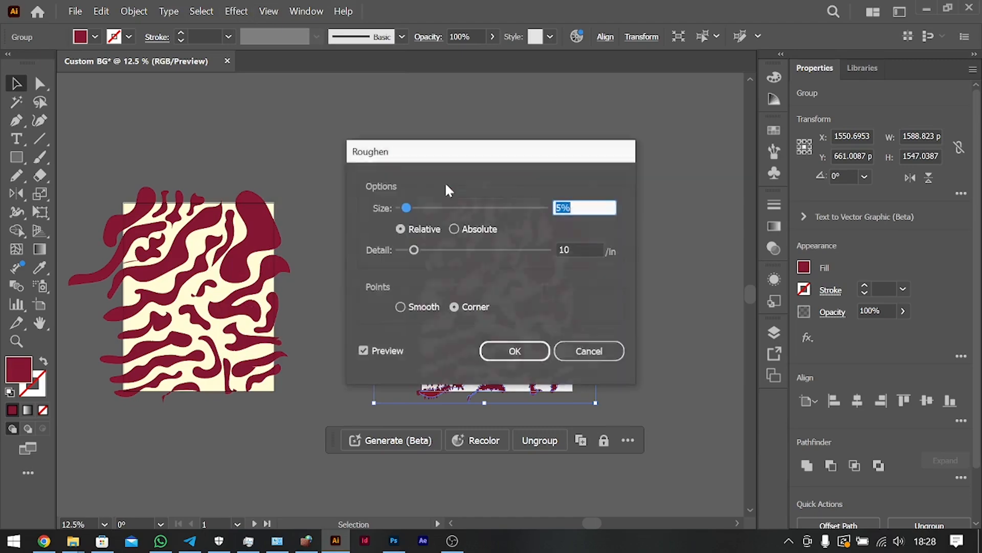
{"action": "left_click_drag", "start_coordinate": [532, 160], "coordinate": [819, 145]}
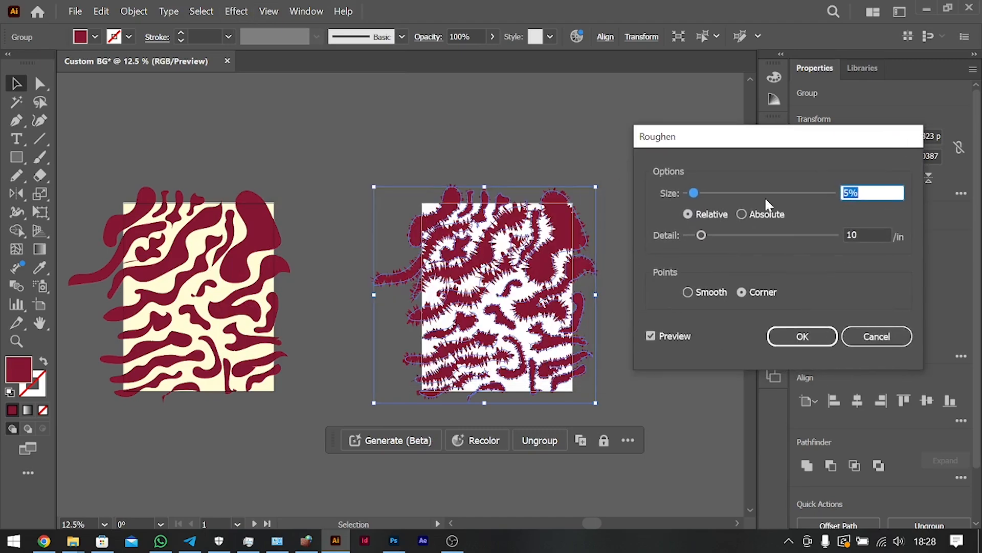
{"action": "left_click_drag", "start_coordinate": [697, 193], "coordinate": [723, 195]}
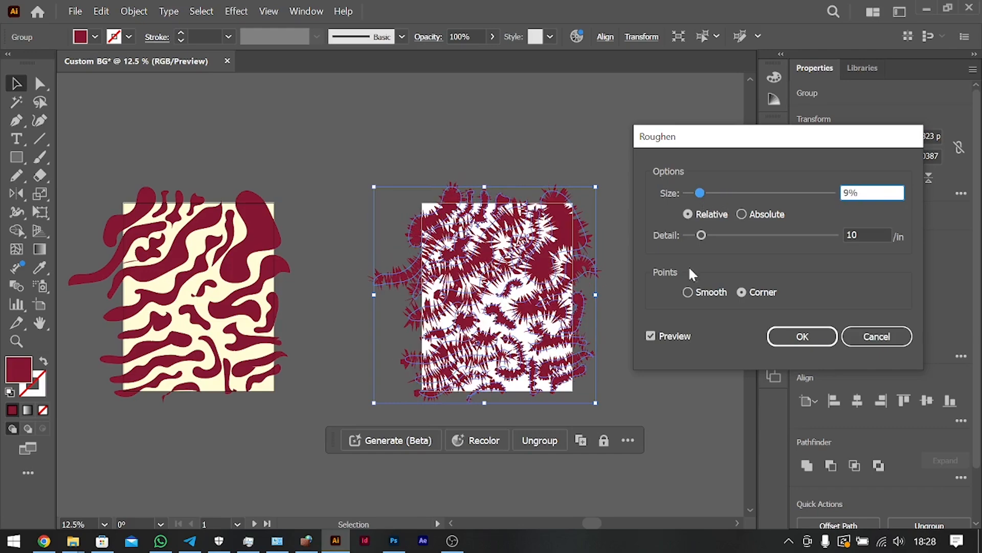
{"action": "left_click_drag", "start_coordinate": [701, 235], "coordinate": [789, 235]}
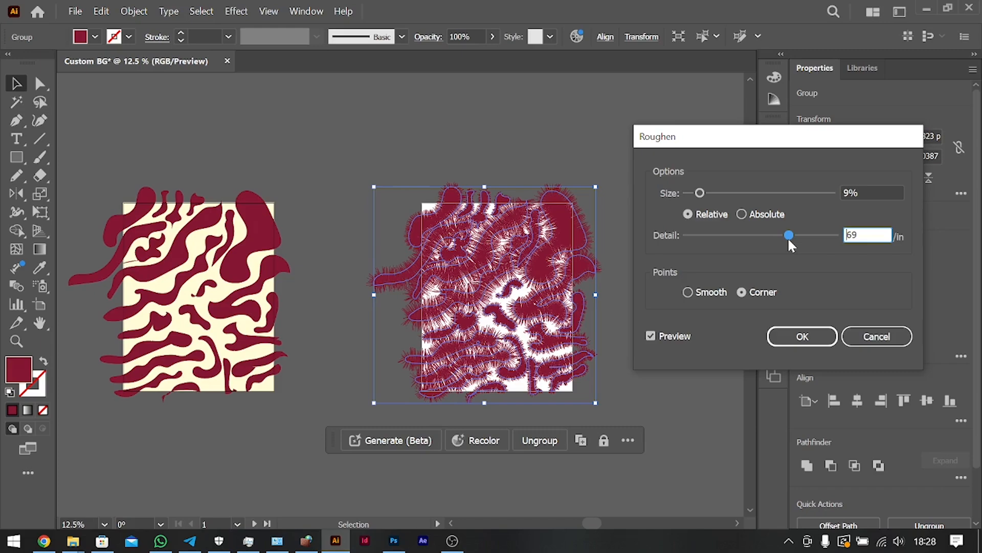
{"action": "left_click", "coordinate": [697, 293]}
{"action": "left_click", "coordinate": [740, 292]}
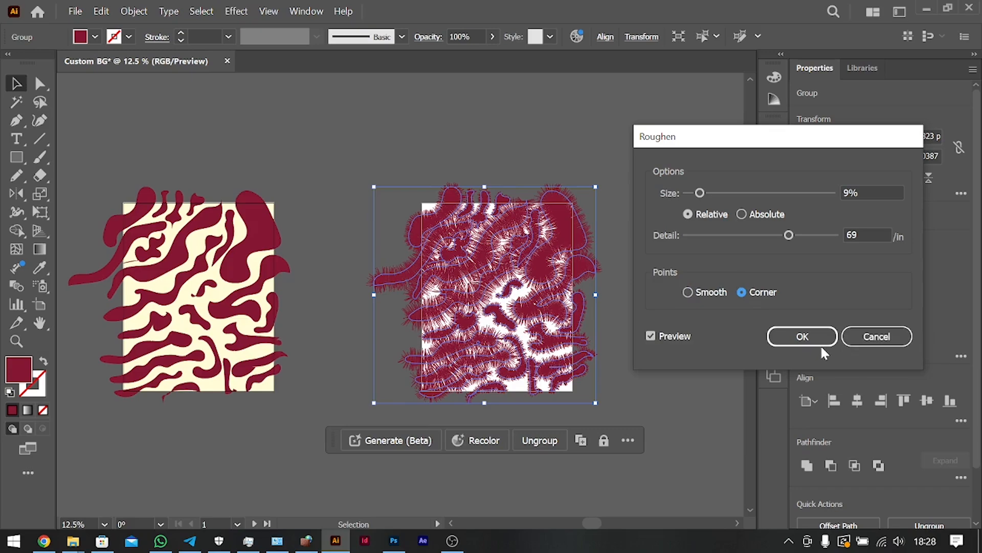
{"action": "left_click", "coordinate": [870, 342]}
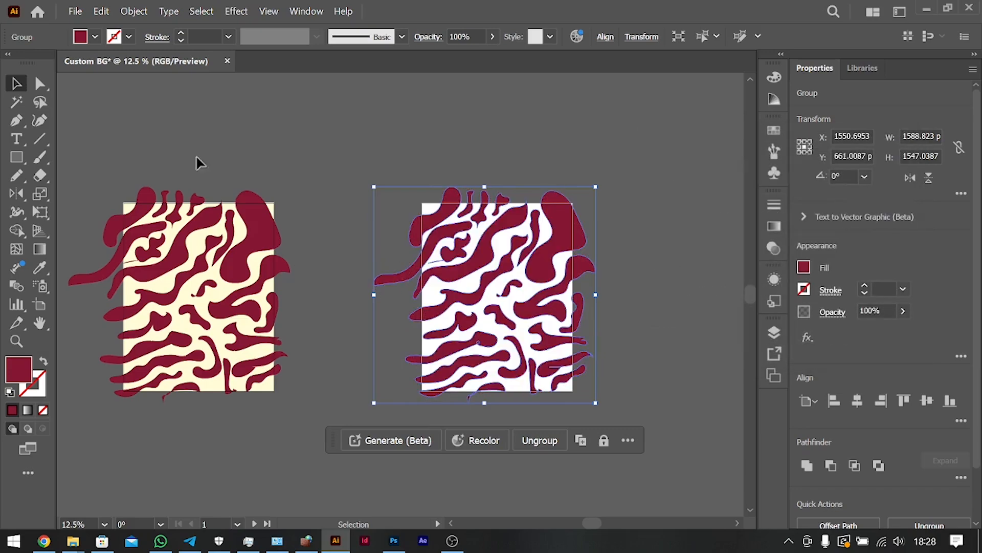
Draw a dark red rectangle about 896 by 1166 px over the pattern on the first artboard with the Rounded Rectangle tool.
{"action": "left_click", "coordinate": [182, 304]}
{"action": "key", "text": "ctrl+0"}
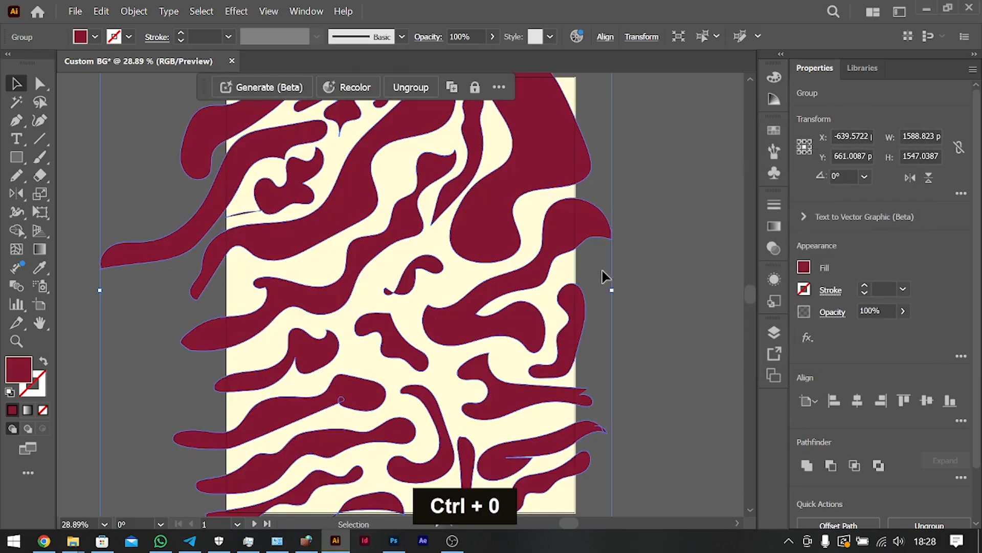
{"action": "left_click", "coordinate": [627, 287]}
{"action": "left_click", "coordinate": [526, 271]}
{"action": "key", "text": "ctrl+minus"}
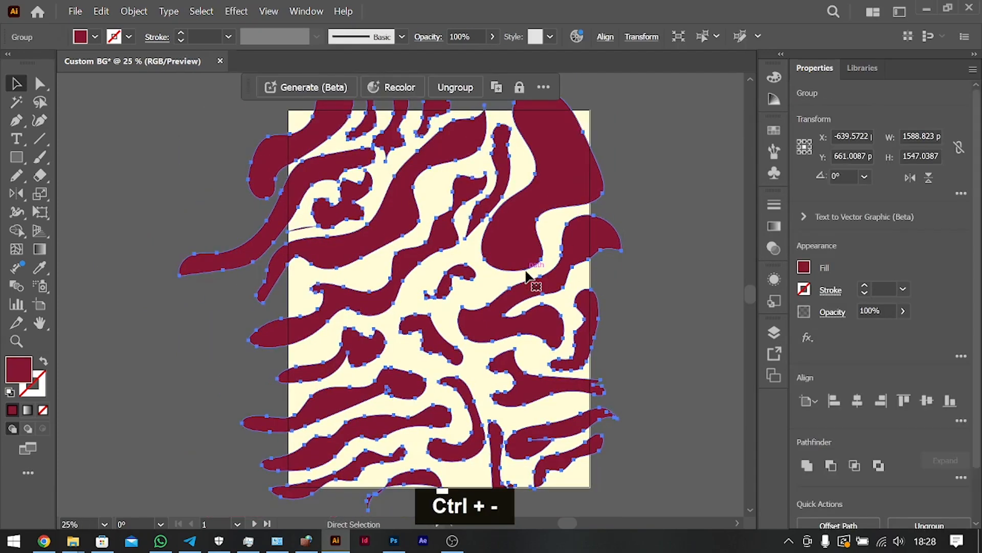
{"action": "left_click", "coordinate": [699, 241]}
{"action": "scroll", "coordinate": [505, 262], "scroll_direction": "right", "scroll_amount": 3}
{"action": "scroll", "coordinate": [97, 158], "scroll_direction": "left", "scroll_amount": 3}
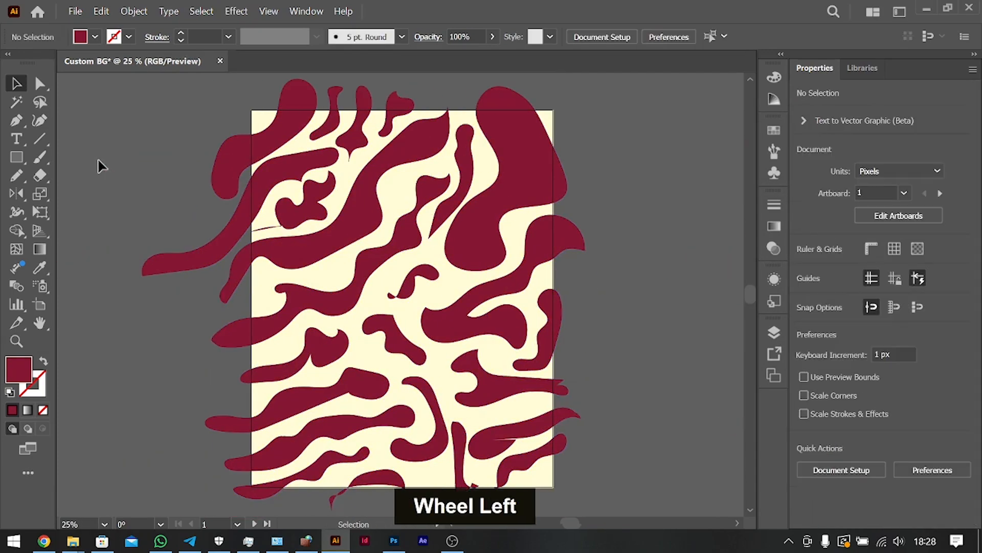
{"action": "left_click", "coordinate": [15, 157]}
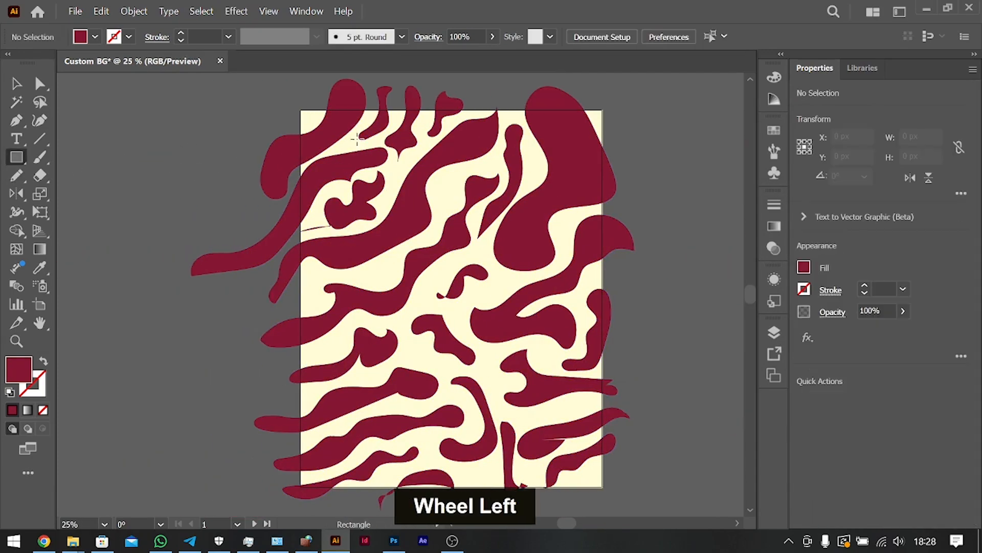
{"action": "right_click", "coordinate": [21, 165]}
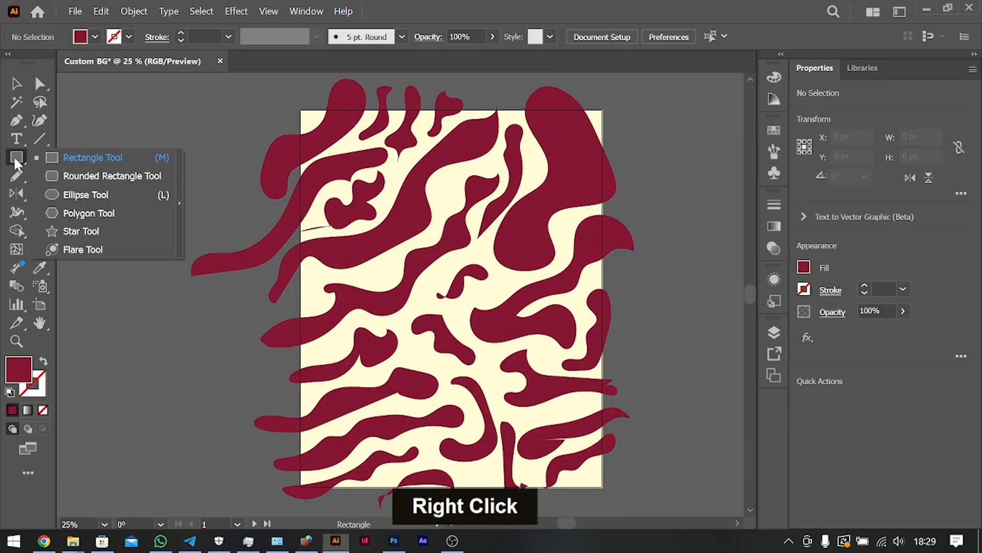
{"action": "left_click", "coordinate": [98, 174]}
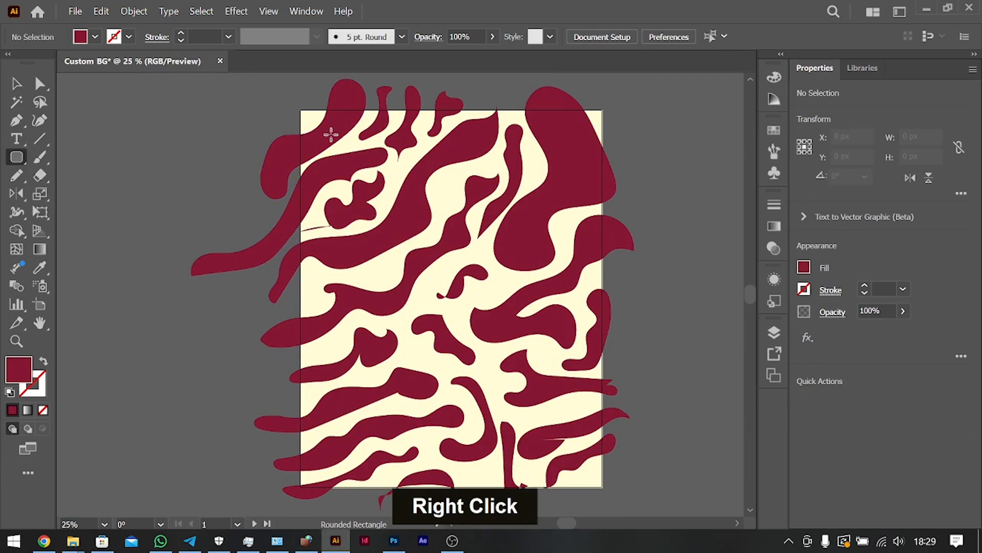
{"action": "left_click_drag", "start_coordinate": [336, 147], "coordinate": [586, 472]}
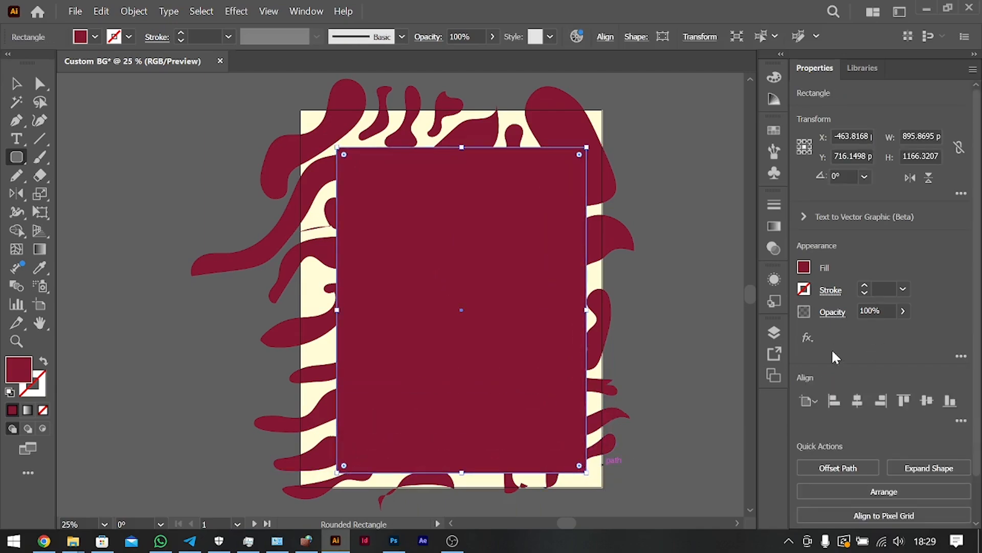
Centre the new rectangle horizontally and vertically on the first artboard.
{"action": "left_click", "coordinate": [857, 401]}
{"action": "left_click", "coordinate": [926, 401]}
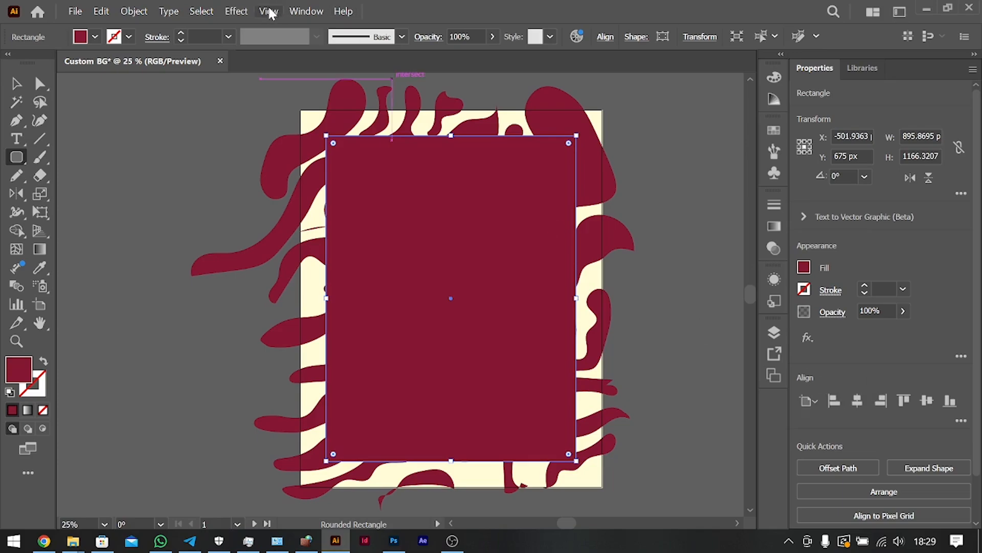
{"action": "left_click", "coordinate": [309, 12]}
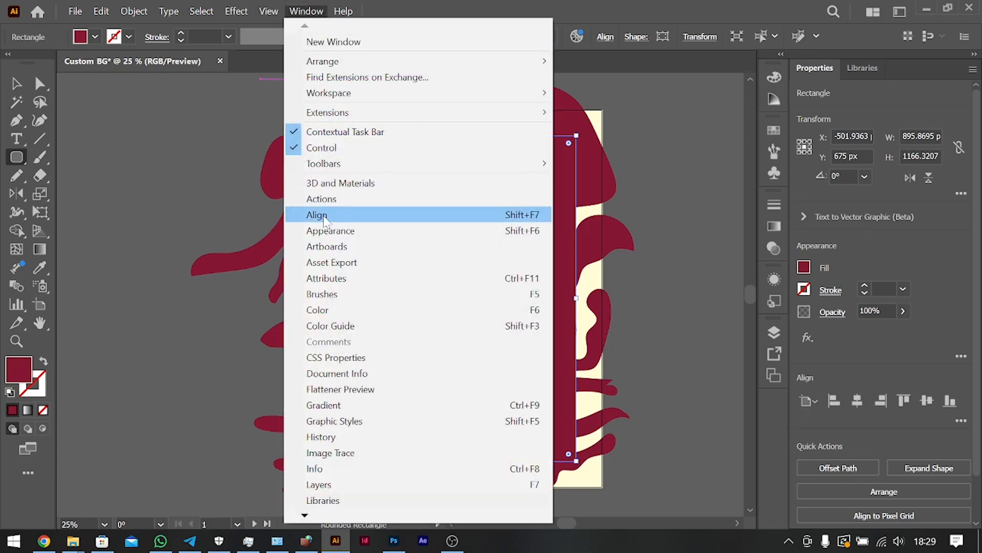
{"action": "left_click", "coordinate": [333, 215]}
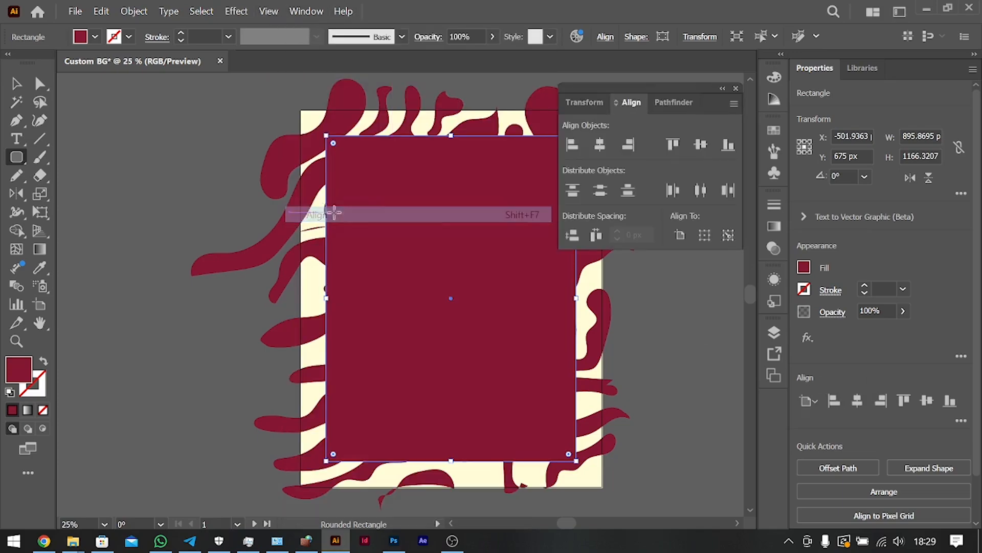
{"action": "double_click", "coordinate": [722, 88]}
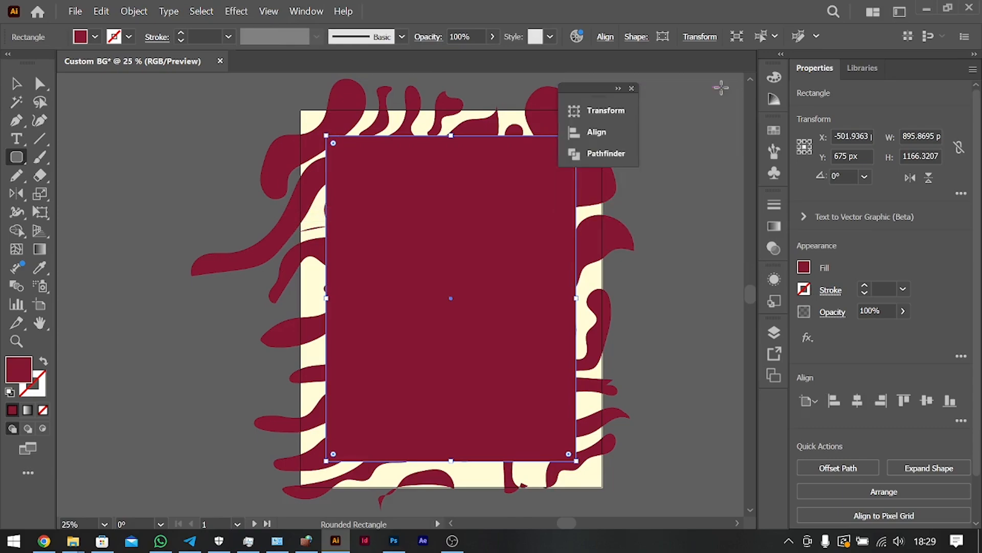
{"action": "left_click", "coordinate": [632, 90]}
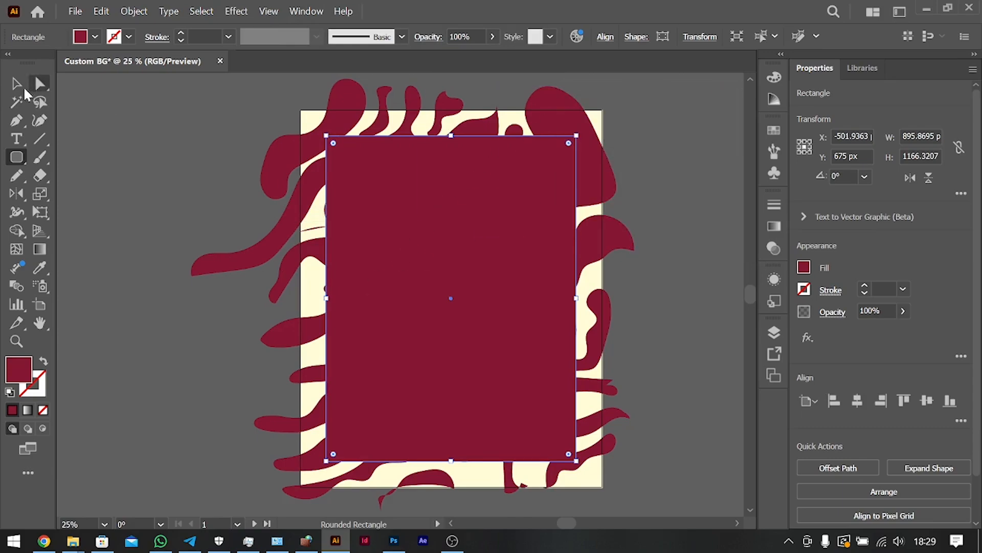
Fill the centred rectangle with the cream colour sampled from the background using the Eyedropper.
{"action": "left_click", "coordinate": [15, 84]}
{"action": "key", "text": "i"}
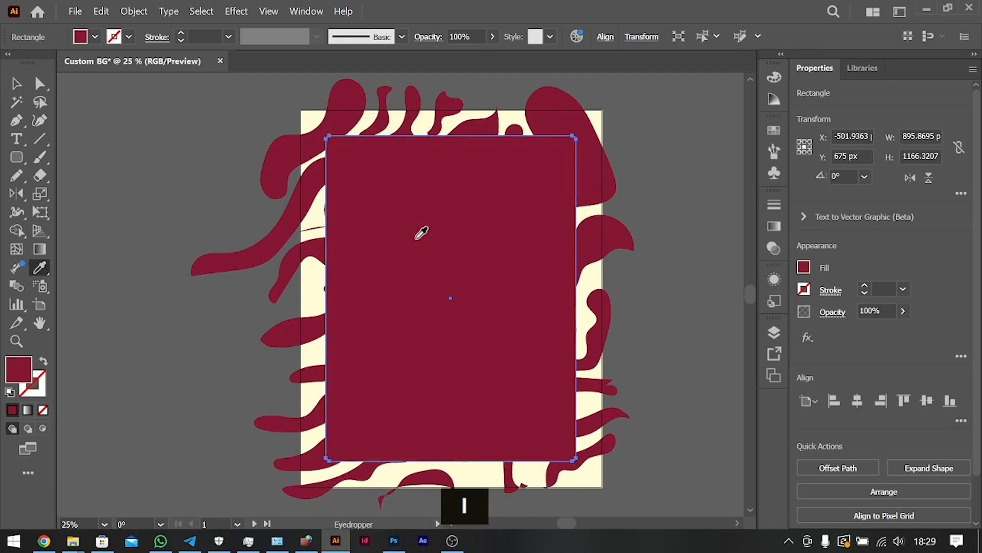
{"action": "left_click", "coordinate": [513, 121]}
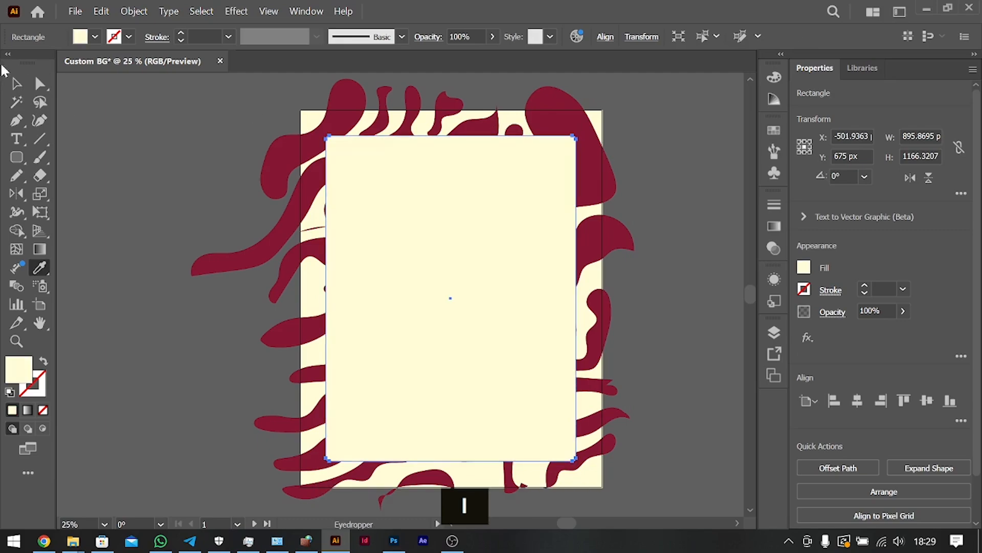
Shrink the cream rectangle from its centre to about 833 by 1084 px and slightly round all its corners.
{"action": "left_click", "coordinate": [15, 84]}
{"action": "mouse_move", "coordinate": [452, 136]}
{"action": "left_mouse_down"}
{"action": "mouse_move", "coordinate": [456, 156]}
{"action": "mouse_move", "coordinate": [453, 147]}
{"action": "left_mouse_up"}
{"action": "left_click_drag", "start_coordinate": [553, 155], "coordinate": [552, 160]}
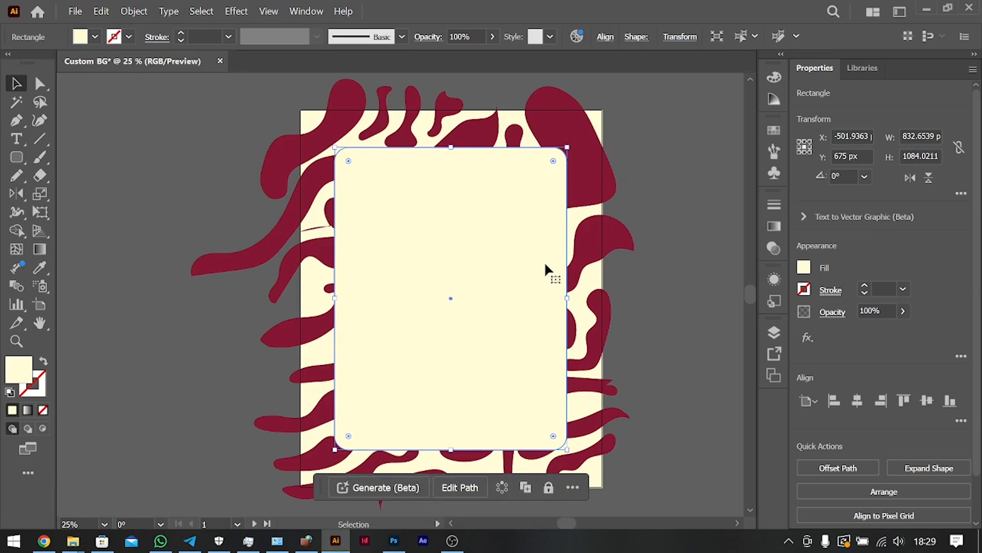
Duplicate the rounded rectangle slightly down and to the right, at about X -490, Y 692 px, and send the copy behind the original.
{"action": "key", "text": "alt"}
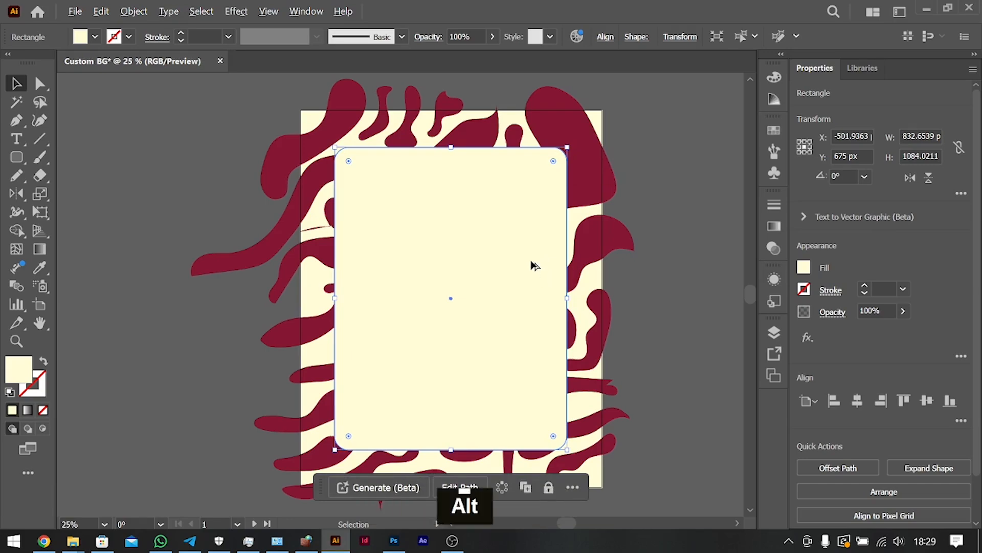
{"action": "left_click_drag", "start_coordinate": [532, 264], "coordinate": [537, 270]}
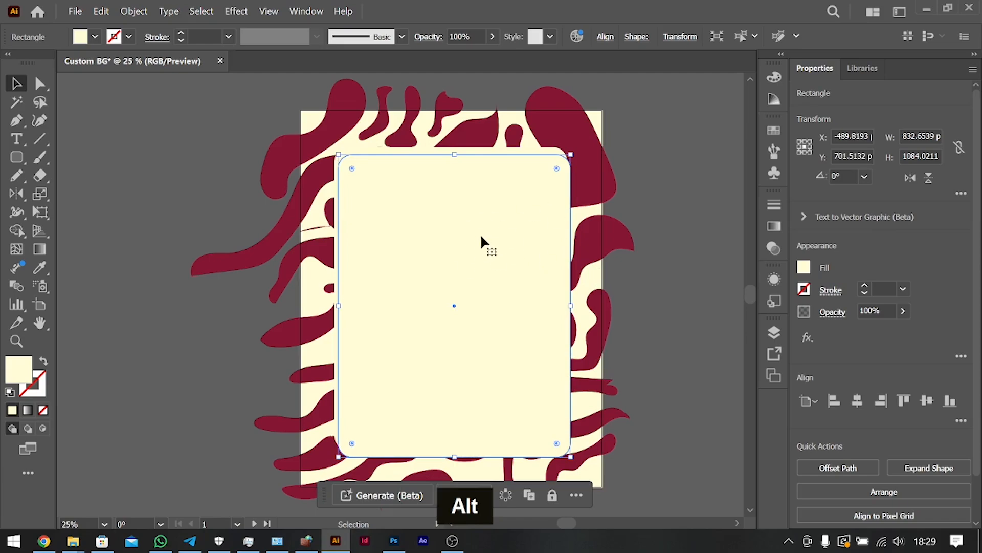
{"action": "left_click_drag", "start_coordinate": [486, 236], "coordinate": [488, 234]}
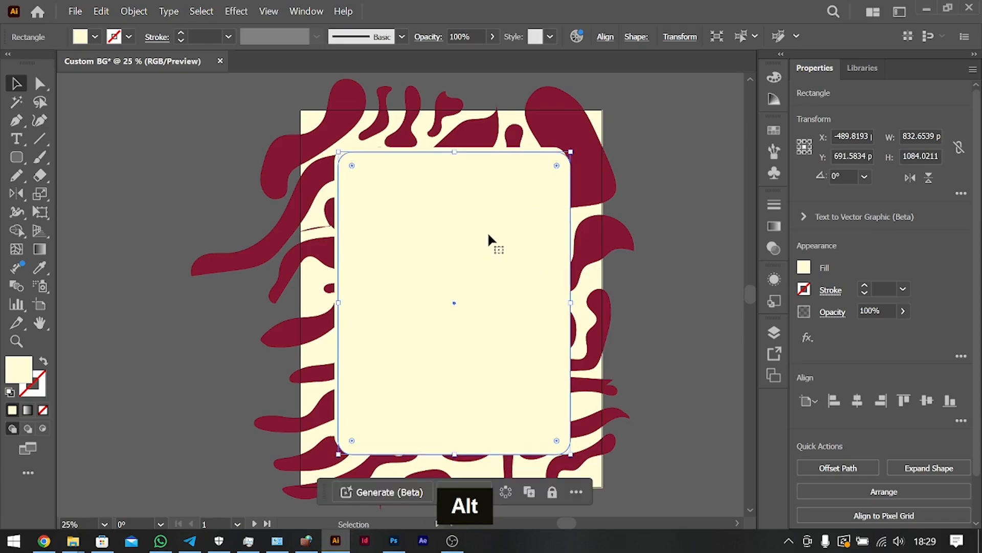
{"action": "key", "text": "ctrl"}
{"action": "key", "text": "ctrl+bracketleft"}
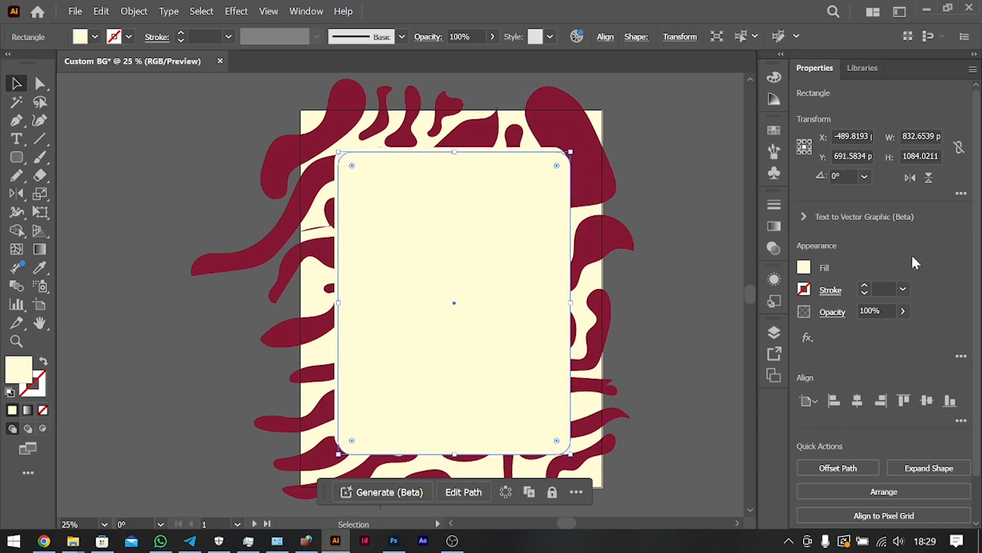
Fill the offset copy behind the cream rectangle with black and lower its opacity to 36%.
{"action": "left_click", "coordinate": [804, 268]}
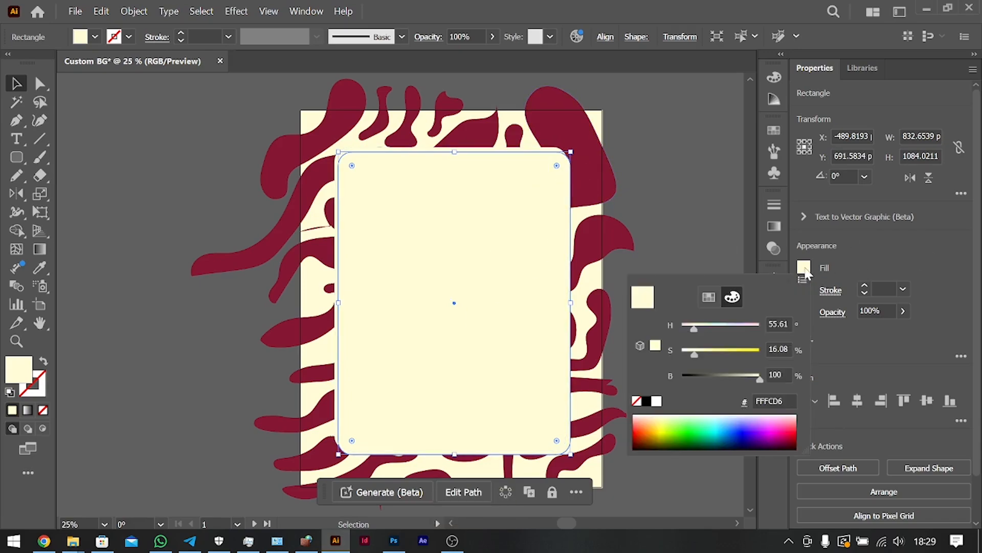
{"action": "left_click", "coordinate": [648, 402]}
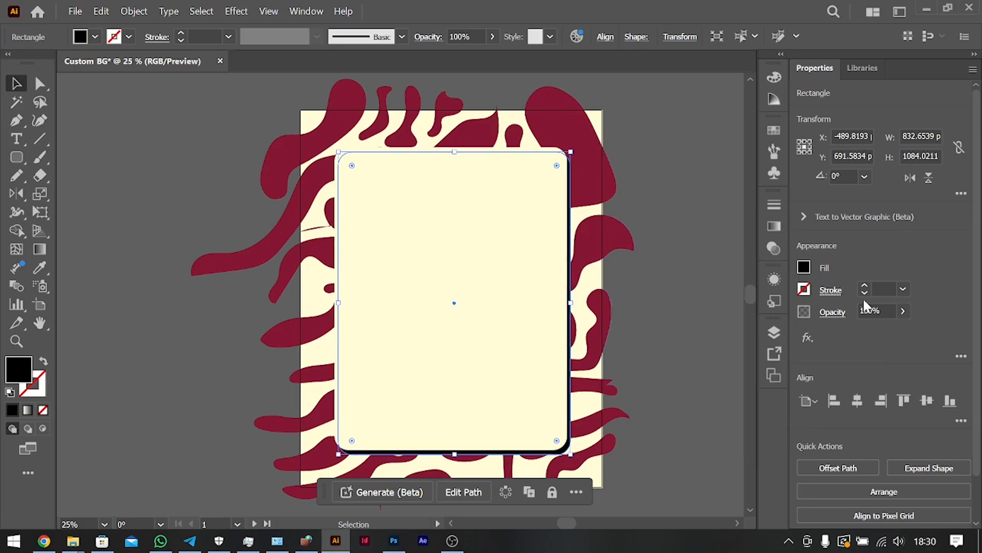
{"action": "left_click", "coordinate": [903, 311]}
{"action": "left_click_drag", "start_coordinate": [900, 330], "coordinate": [866, 336]}
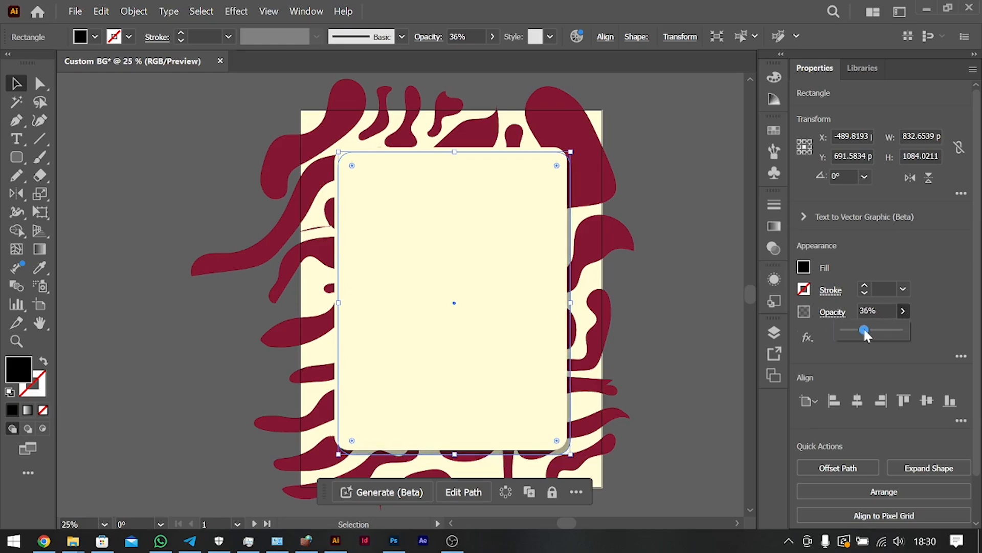
Soften the black shadow rectangle with a Gaussian Blur of 20 pixels radius, keeping the shadow selected.
{"action": "left_click", "coordinate": [808, 340]}
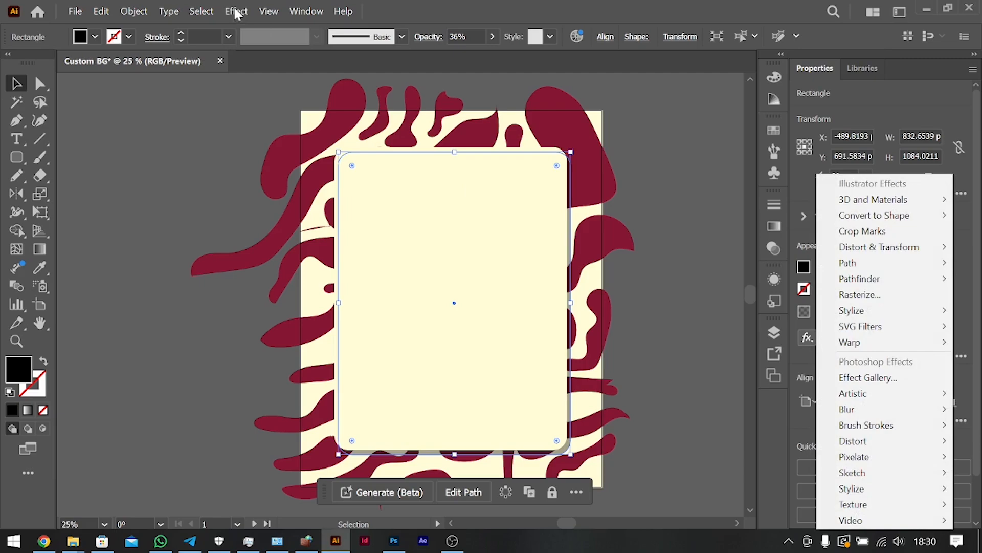
{"action": "mouse_move", "coordinate": [858, 413]}
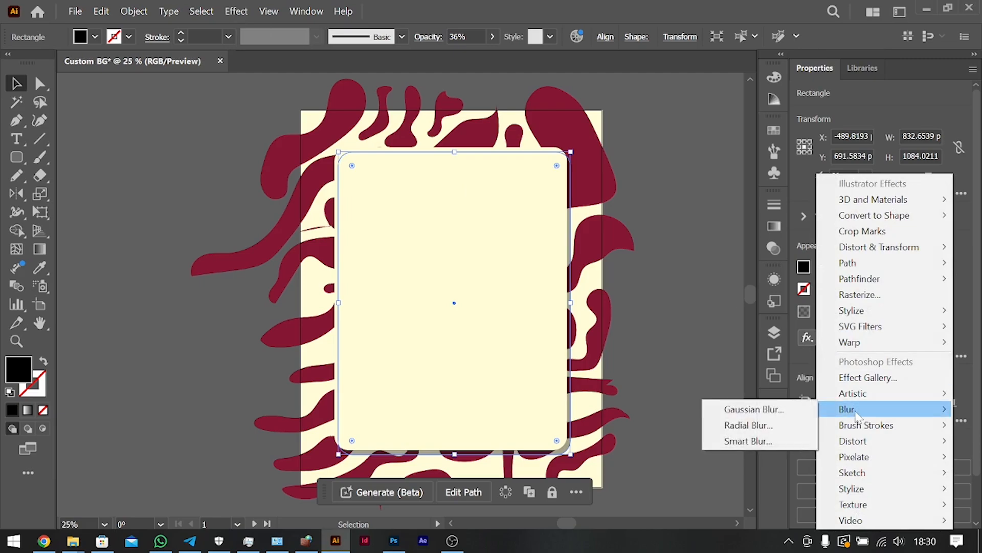
{"action": "left_click", "coordinate": [803, 411]}
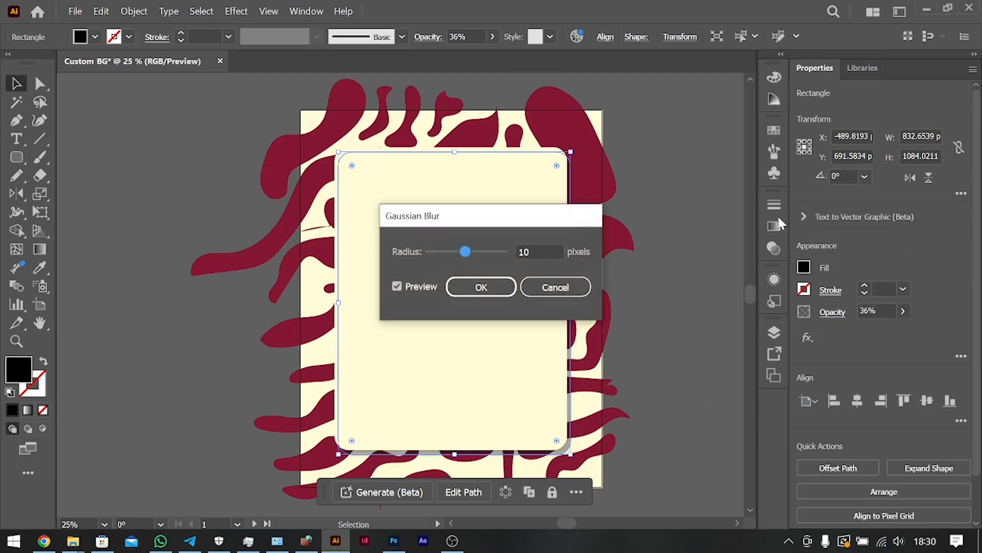
{"action": "left_click_drag", "start_coordinate": [512, 216], "coordinate": [870, 143]}
{"action": "left_click", "coordinate": [904, 177]}
{"action": "key", "text": "shift+Up"}
{"action": "key", "text": "shift+Up"}
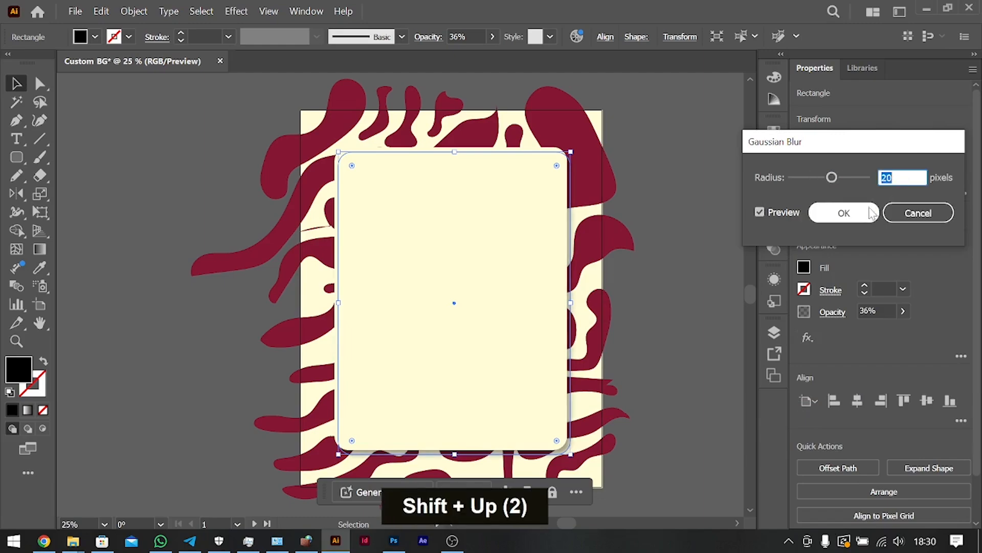
{"action": "left_click", "coordinate": [844, 213]}
{"action": "left_click", "coordinate": [655, 290]}
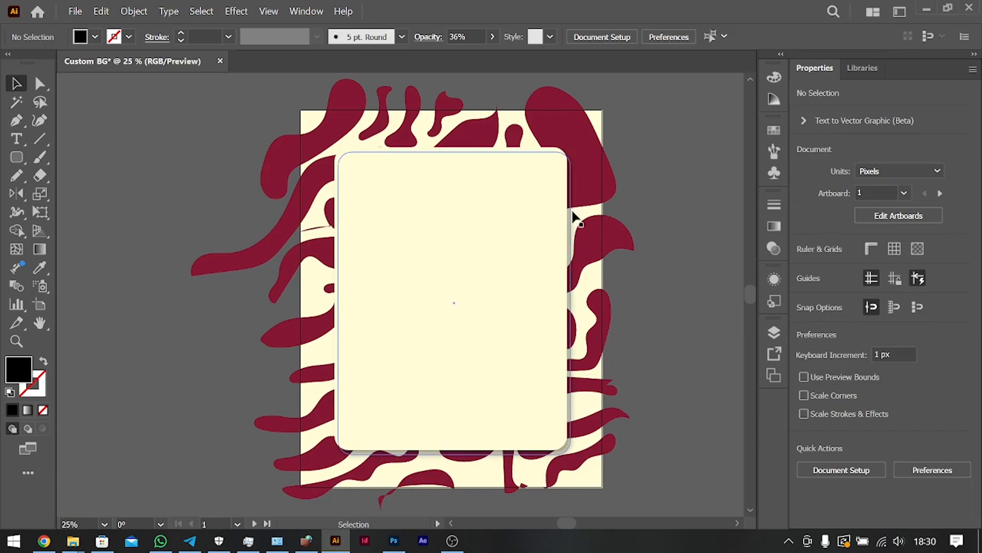
{"action": "left_click", "coordinate": [574, 259]}
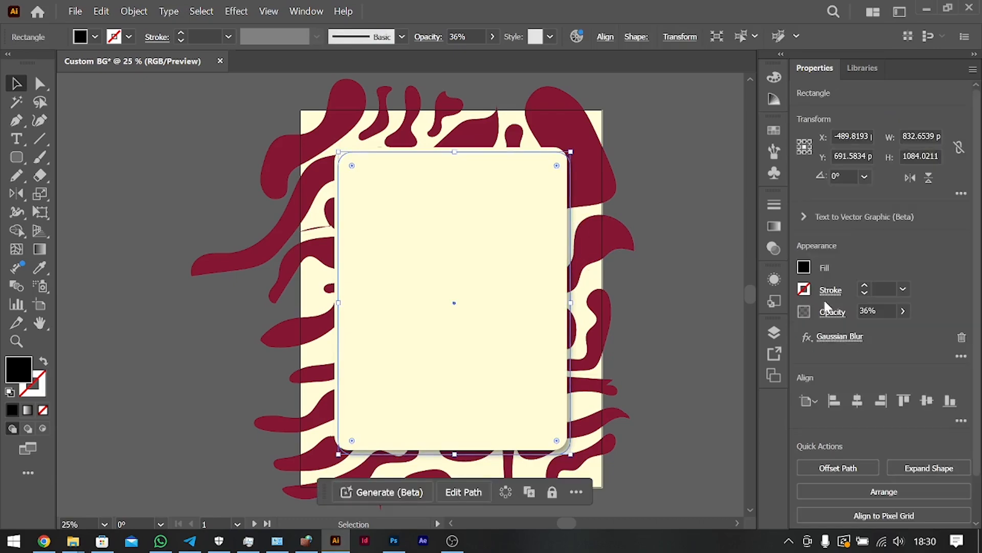
Increase the black shadow rectangle's Gaussian Blur radius to 30 pixels.
{"action": "left_click", "coordinate": [829, 336]}
{"action": "key", "text": "shift+Up"}
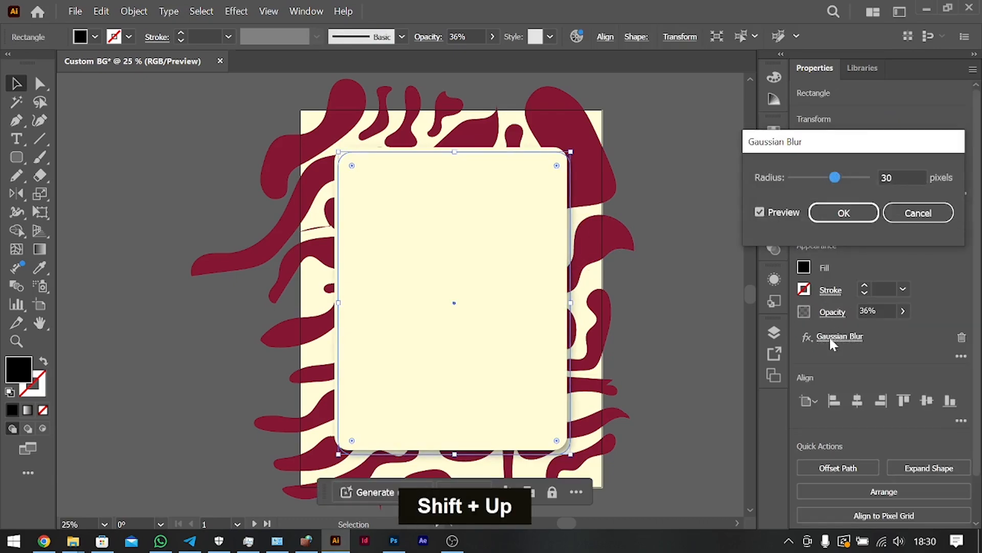
{"action": "left_click", "coordinate": [844, 212]}
{"action": "left_click", "coordinate": [668, 352]}
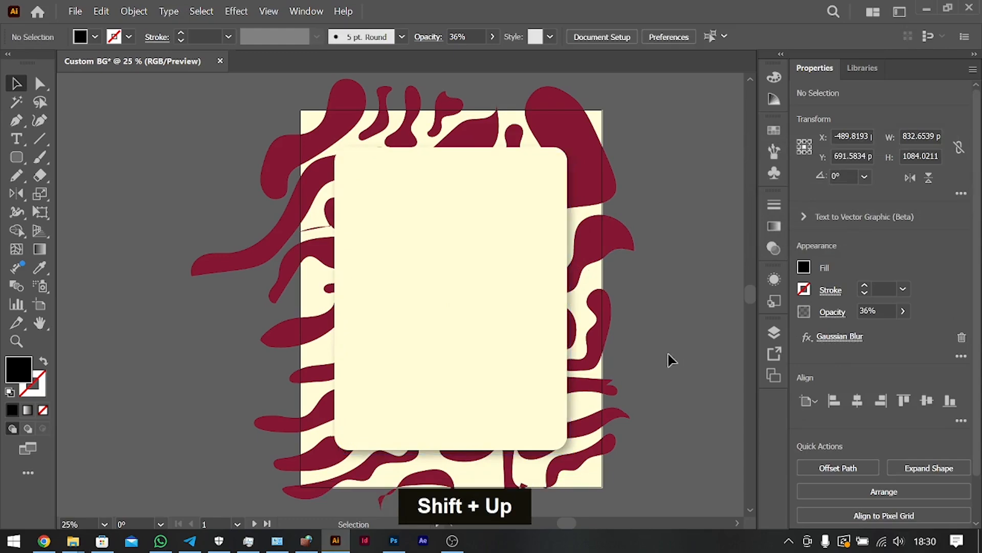
Raise the shadow rectangle's opacity to 50%, then try nudging the cream panel left and undo that move.
{"action": "left_click", "coordinate": [576, 298]}
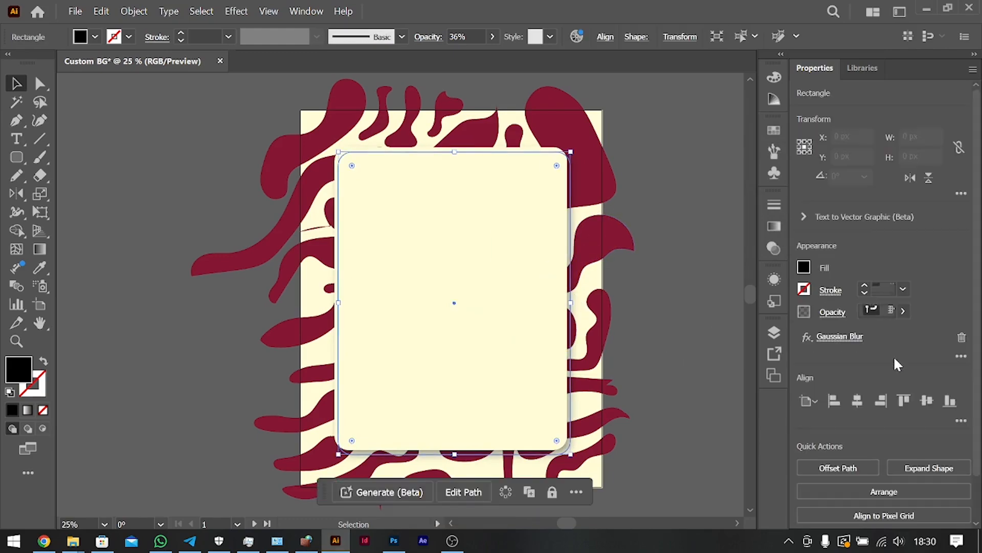
{"action": "left_click", "coordinate": [884, 312]}
{"action": "key", "text": "shift+Up"}
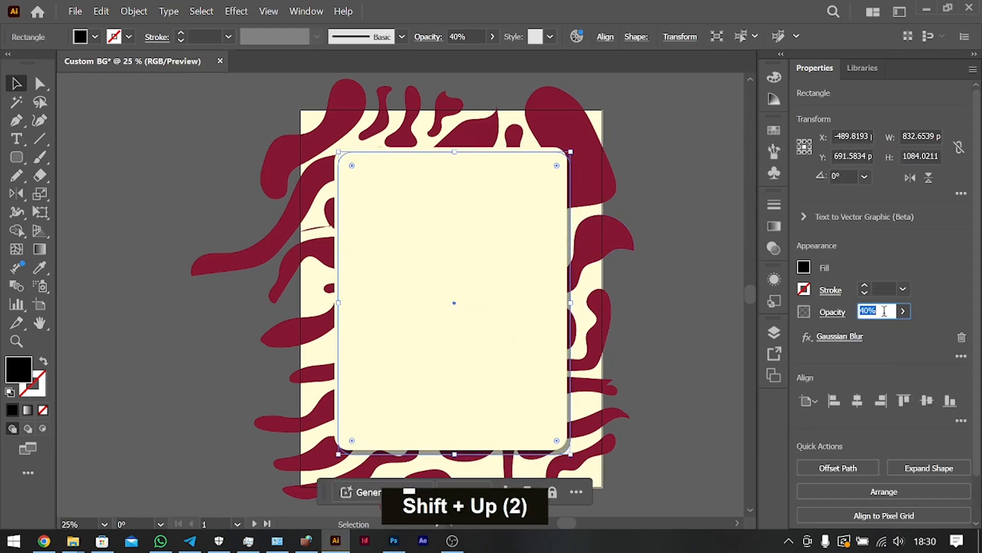
{"action": "key", "text": "shift+Up"}
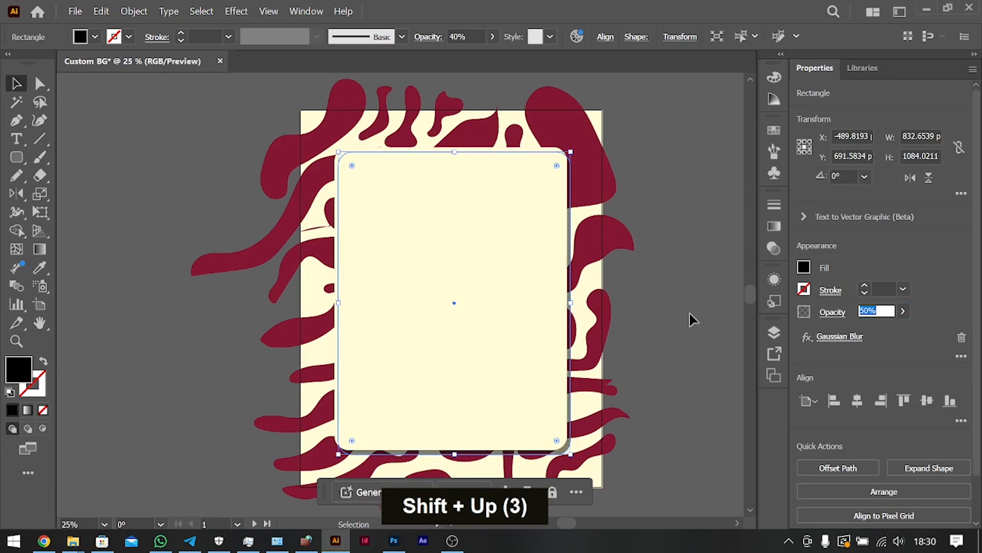
{"action": "left_click", "coordinate": [630, 328]}
{"action": "left_click_drag", "start_coordinate": [552, 353], "coordinate": [540, 352]}
{"action": "key", "text": "ctrl+z"}
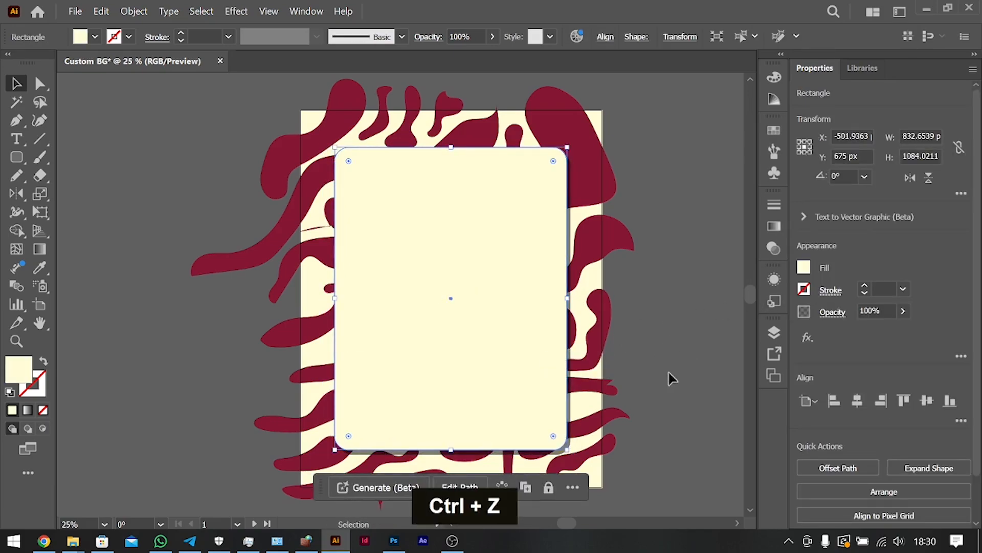
Set the opacity of the shadow rectangle behind the cream panel to 35% and deselect it.
{"action": "left_click", "coordinate": [569, 361]}
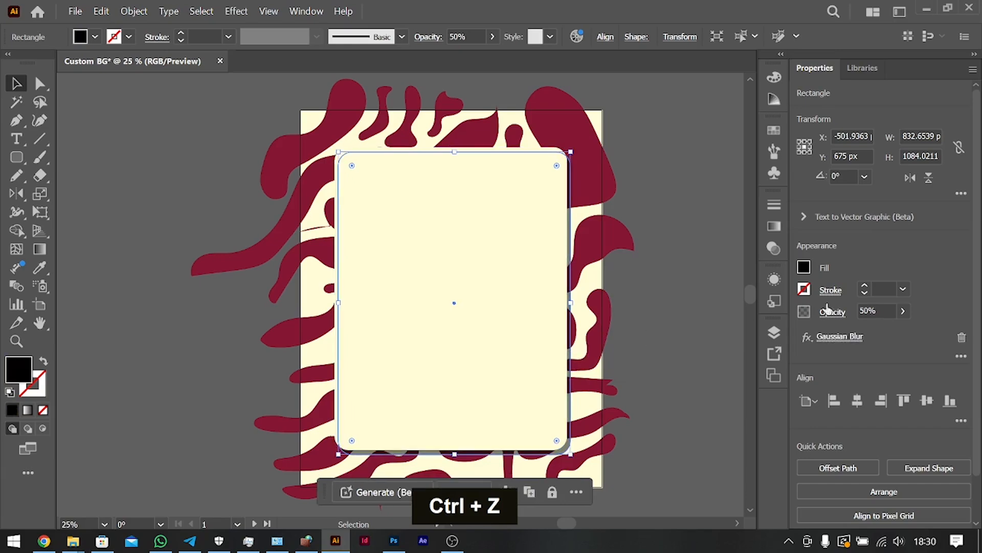
{"action": "left_click", "coordinate": [893, 309]}
{"action": "key", "text": "shift+Down"}
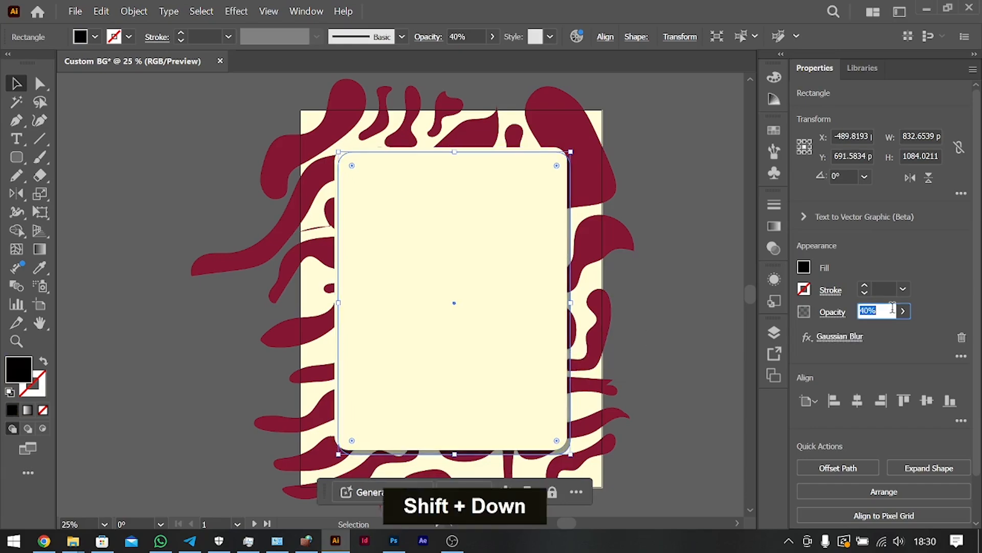
{"action": "key", "text": "Down"}
{"action": "key", "text": "Down"}
{"action": "key", "text": "Down"}
{"action": "key", "text": "Down"}
{"action": "key", "text": "Down"}
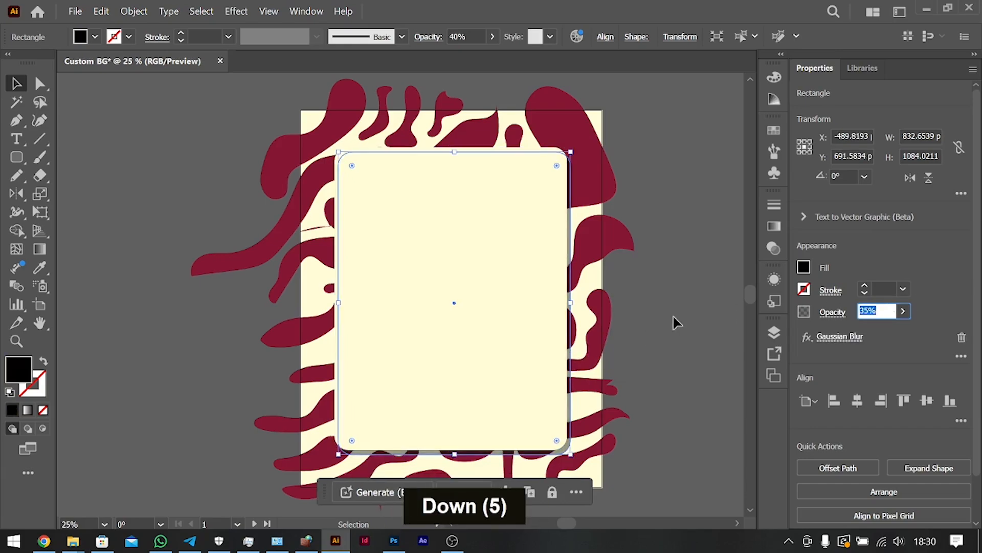
{"action": "left_click", "coordinate": [676, 281]}
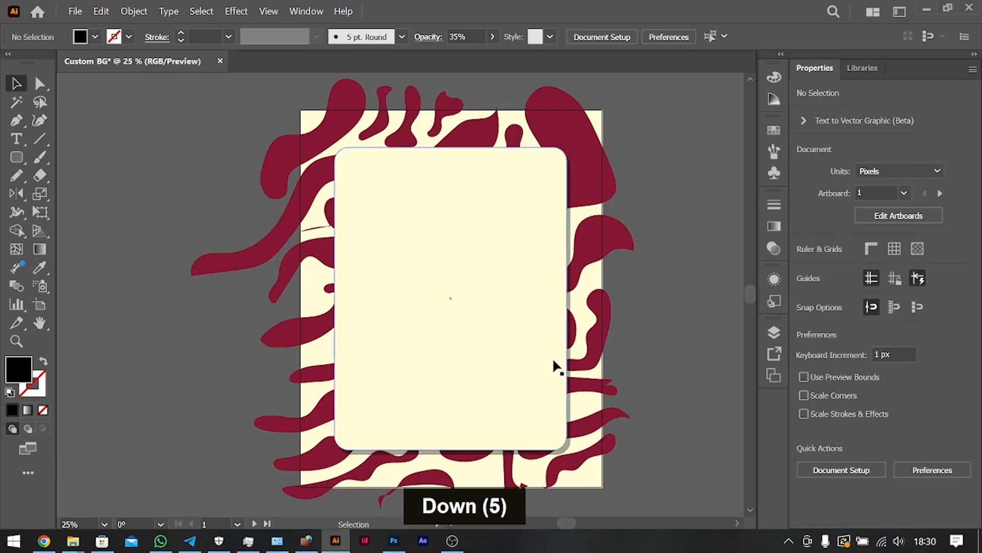
Move the cream panel slightly left and up from its shadow, to about Y 673 px.
{"action": "left_click_drag", "start_coordinate": [551, 361], "coordinate": [547, 358]}
{"action": "key", "text": "shift+Down"}
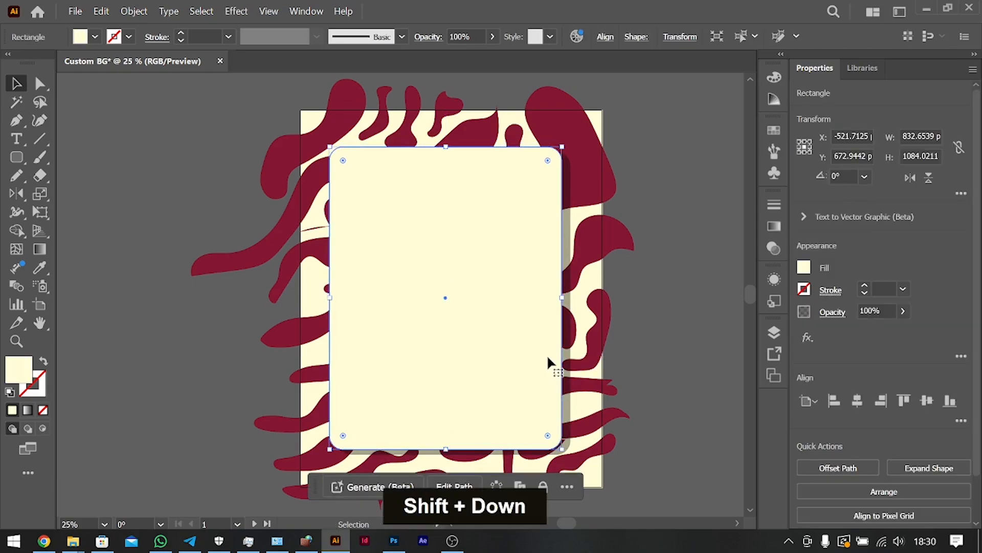
{"action": "key", "text": "shift+Right"}
{"action": "key", "text": "shift+Right"}
{"action": "left_click", "coordinate": [695, 393]}
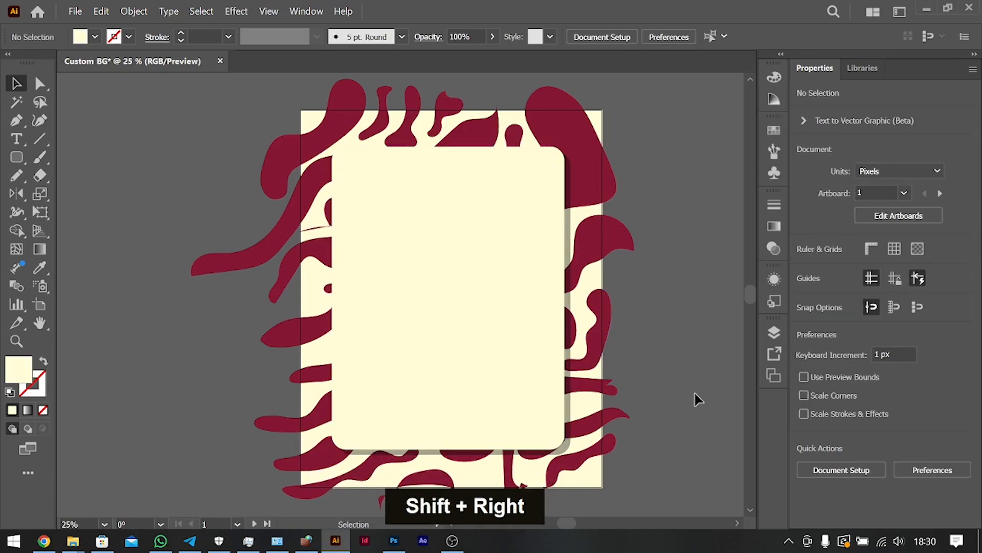
Reapply the shadow rectangle's Gaussian Blur with a radius of 30 pixels and clear the selection.
{"action": "left_click", "coordinate": [574, 400]}
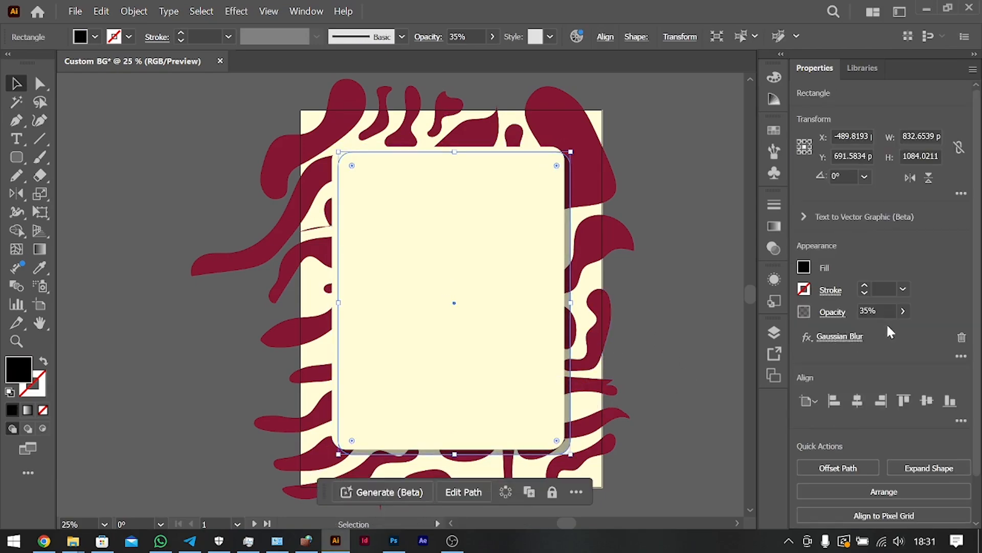
{"action": "left_click", "coordinate": [843, 336]}
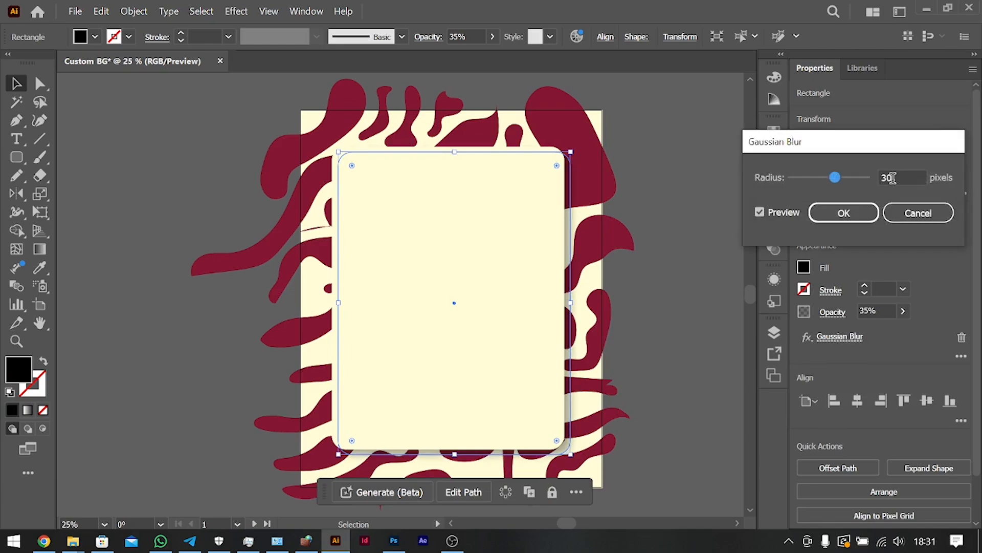
{"action": "left_click", "coordinate": [870, 211]}
{"action": "left_click", "coordinate": [688, 389]}
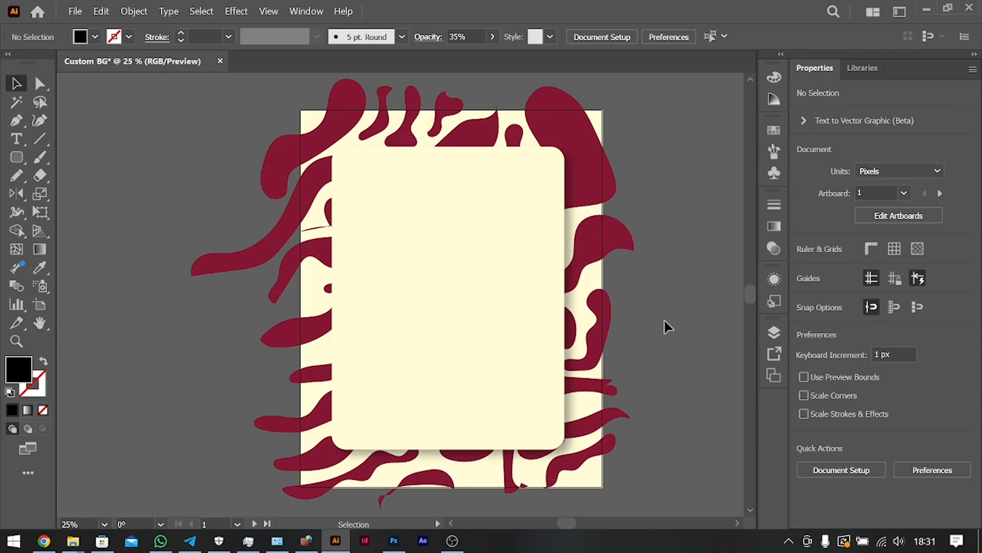
{"action": "scroll", "coordinate": [664, 325], "scroll_direction": "left", "scroll_amount": 10}
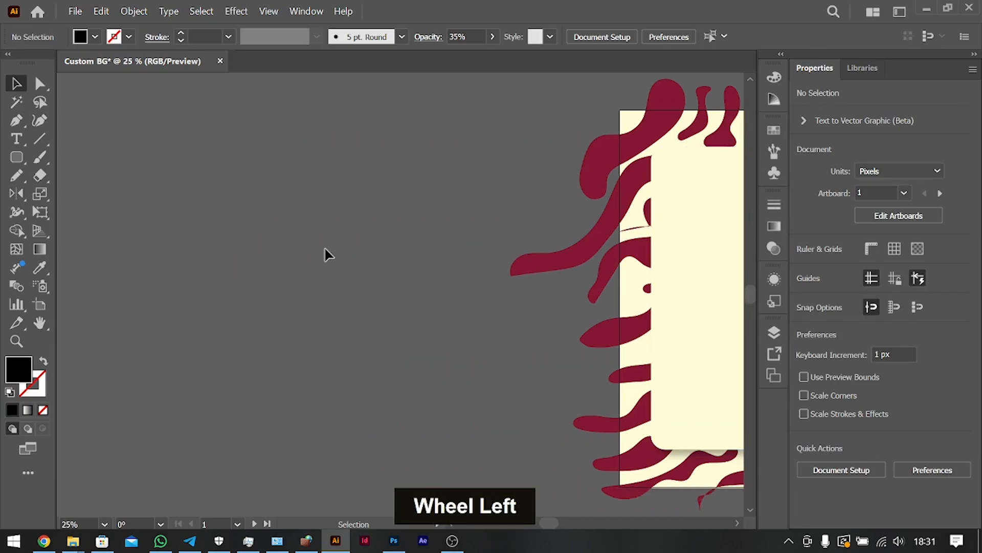
{"action": "key", "text": "t"}
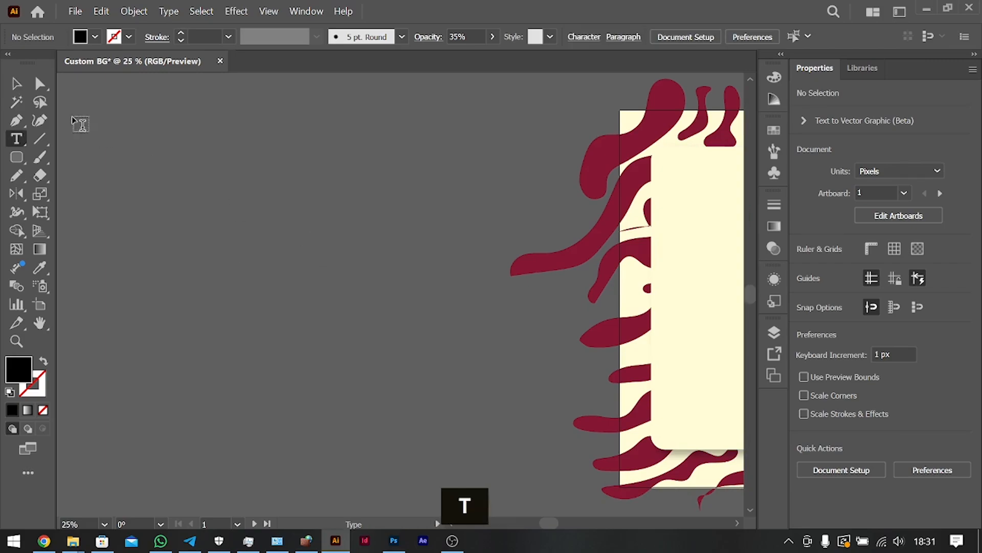
{"action": "scroll", "coordinate": [382, 244], "scroll_direction": "right", "scroll_amount": 10}
{"action": "scroll", "coordinate": [381, 242], "scroll_direction": "left", "scroll_amount": 6}
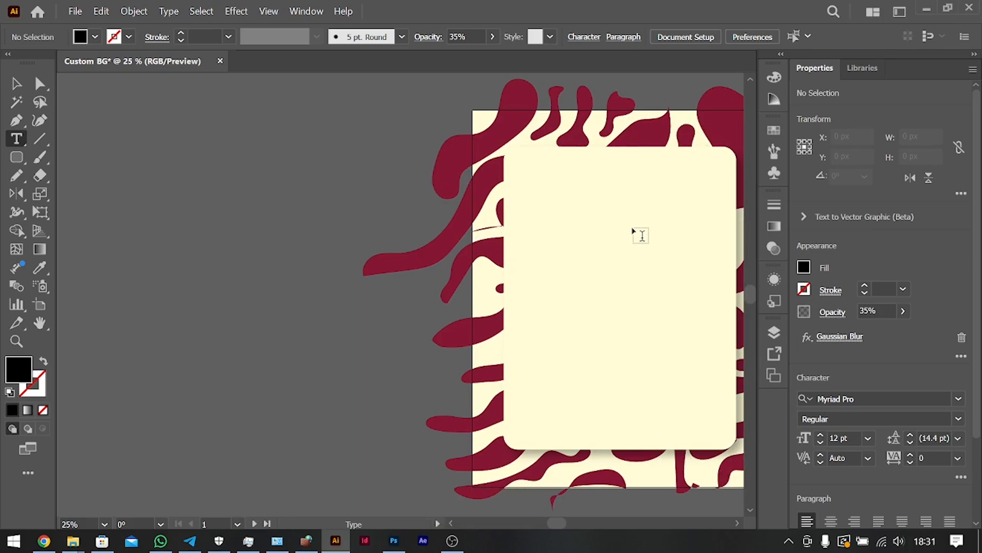
{"action": "scroll", "coordinate": [641, 234], "scroll_direction": "right", "scroll_amount": 6}
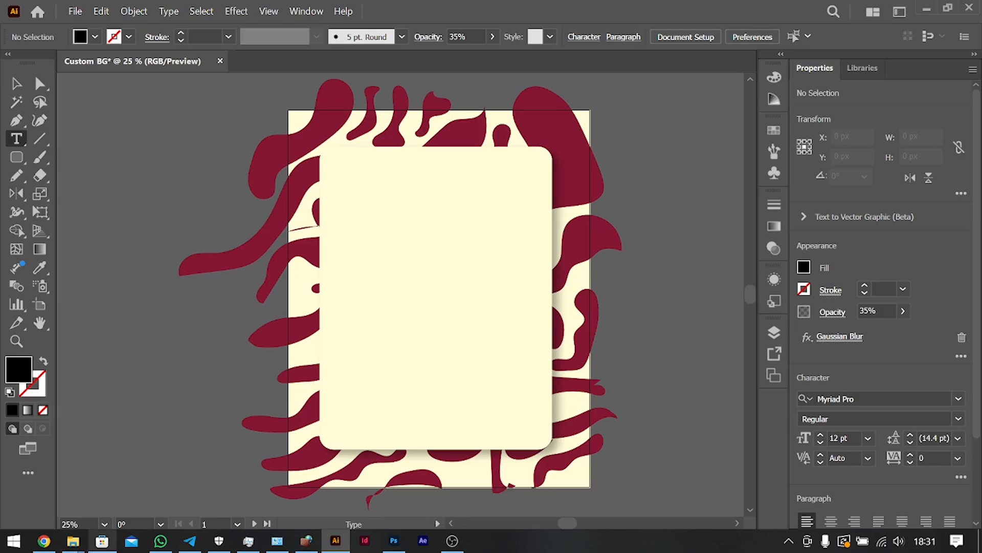
{"action": "key", "text": "v"}
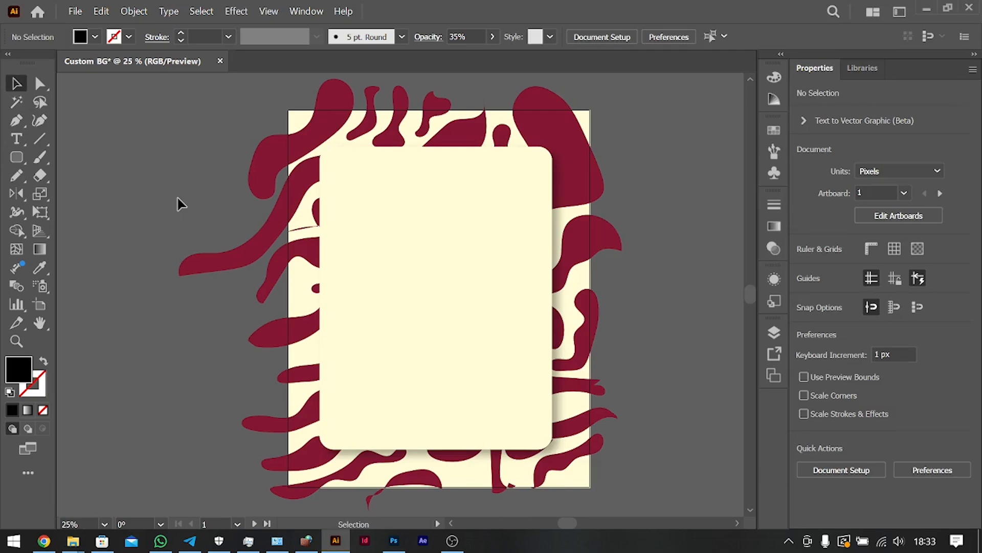
Place the vegetable soup image from the YouTube folder at about 355 by 360 px on the empty canvas left of the artboard.
{"action": "key", "text": "ctrl"}
{"action": "key", "text": "ctrl"}
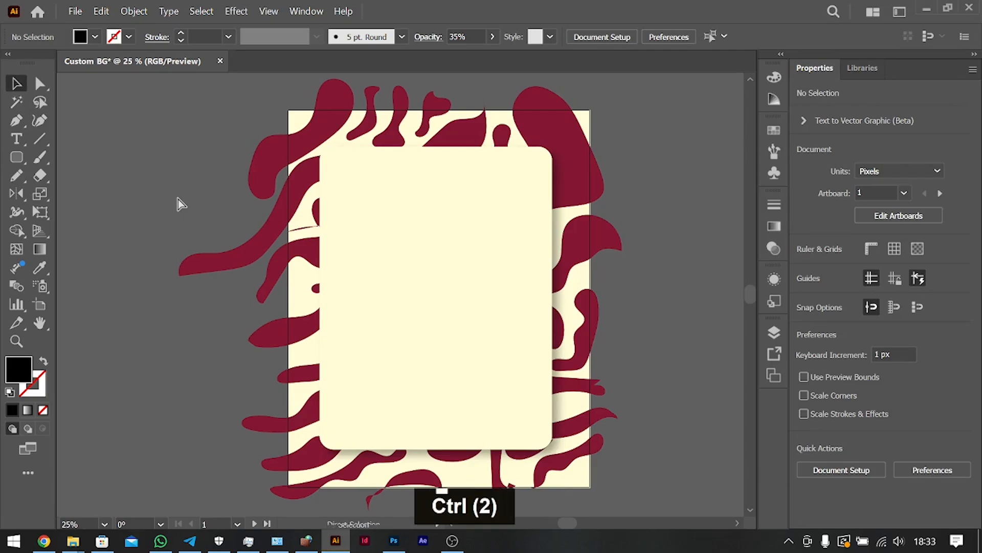
{"action": "key", "text": "ctrl+shift"}
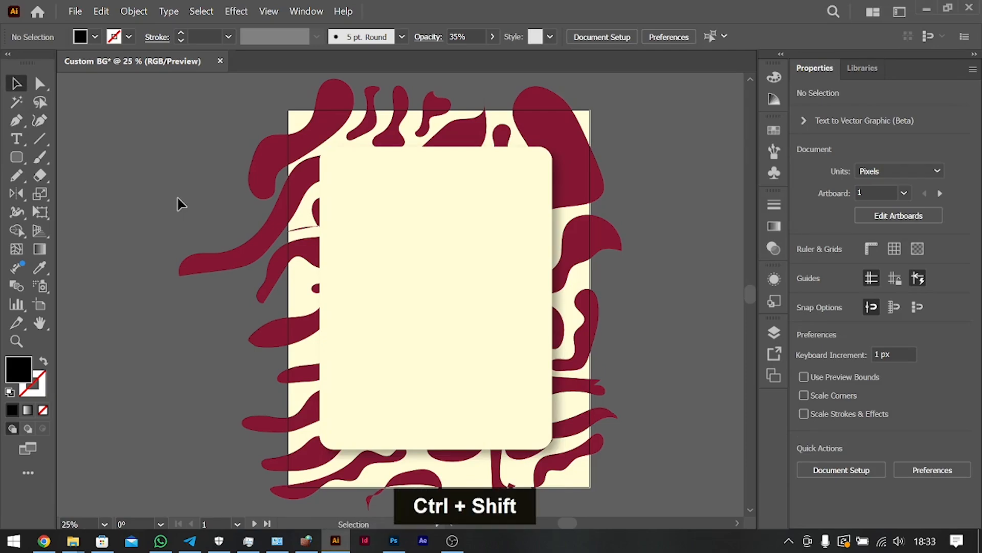
{"action": "key", "text": "ctrl+shift+p"}
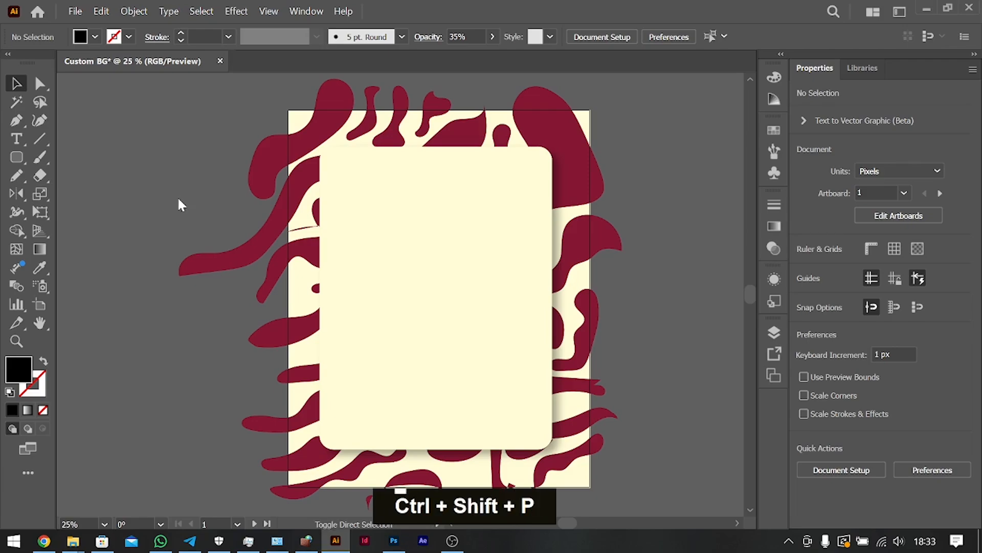
{"action": "double_click", "coordinate": [149, 162]}
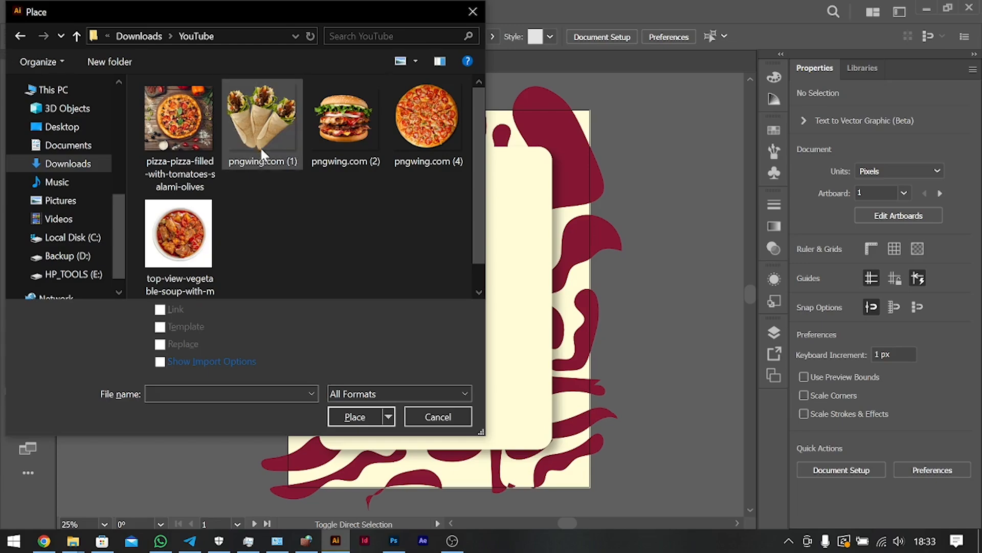
{"action": "left_click", "coordinate": [191, 234]}
{"action": "double_click", "coordinate": [190, 214]}
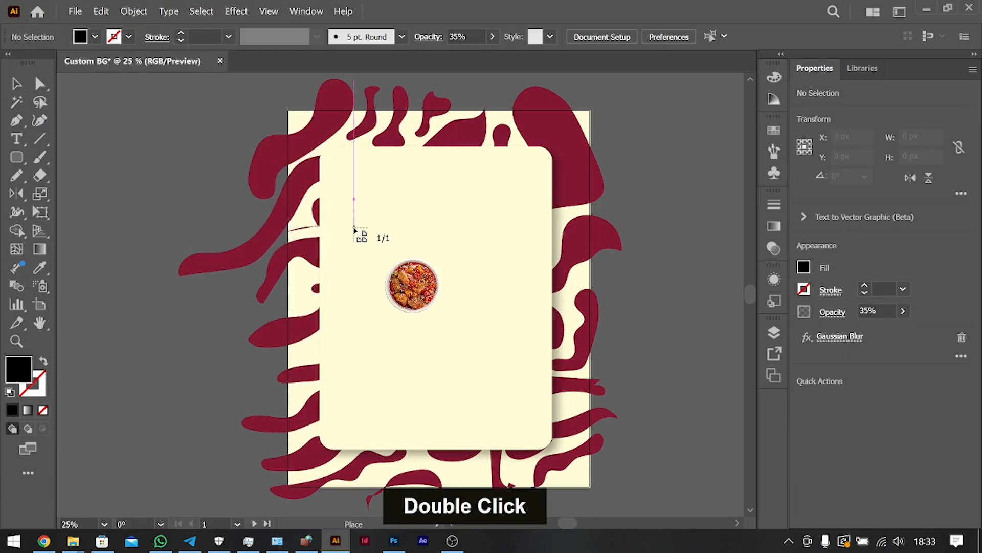
{"action": "left_click_drag", "start_coordinate": [291, 166], "coordinate": [391, 266]}
{"action": "left_click_drag", "start_coordinate": [355, 236], "coordinate": [152, 204]}
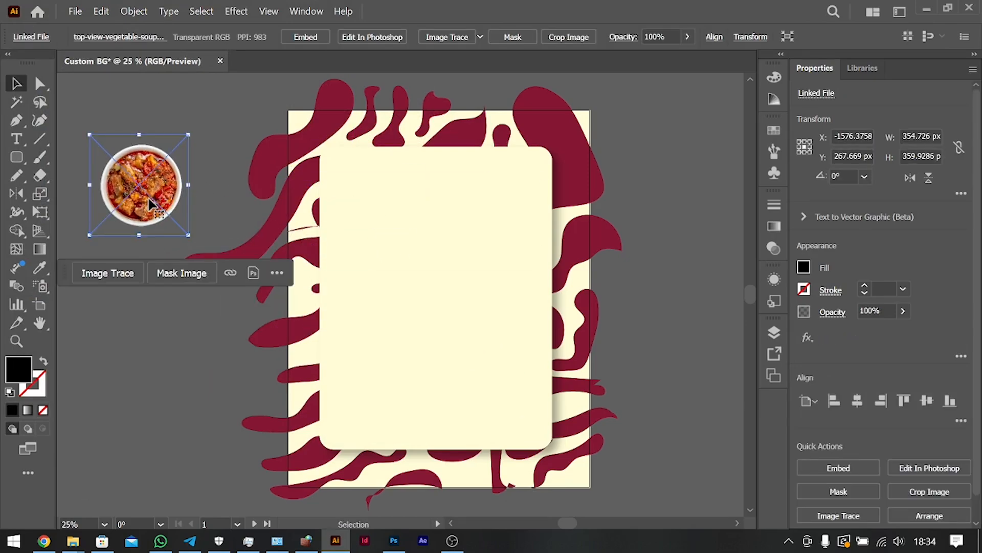
Place the burger image pngwing.com (2) at about 393 by 361 px directly right of the soup bowl.
{"action": "key", "text": "ctrl+shift+p"}
{"action": "double_click", "coordinate": [355, 134]}
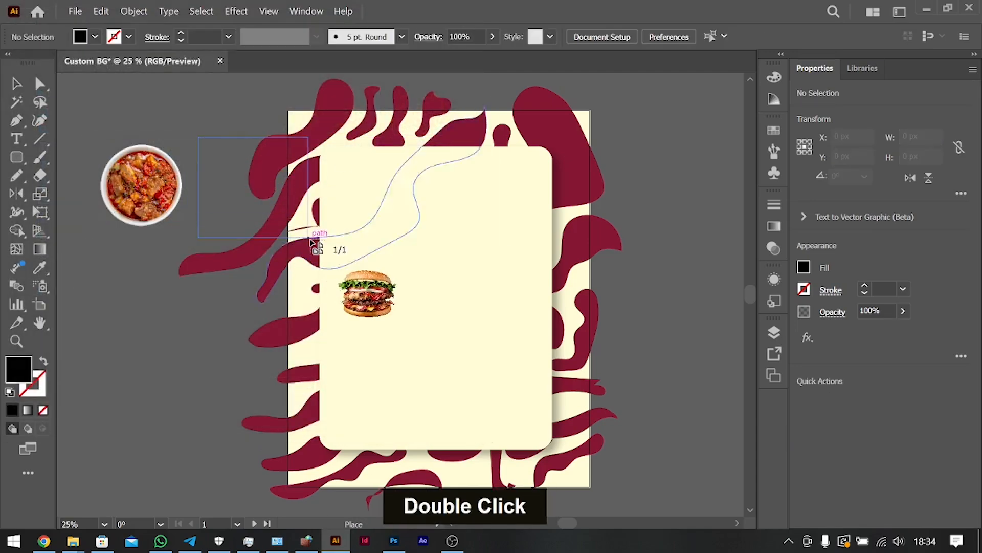
{"action": "left_click", "coordinate": [205, 145]}
{"action": "left_click_drag", "start_coordinate": [261, 192], "coordinate": [249, 192]}
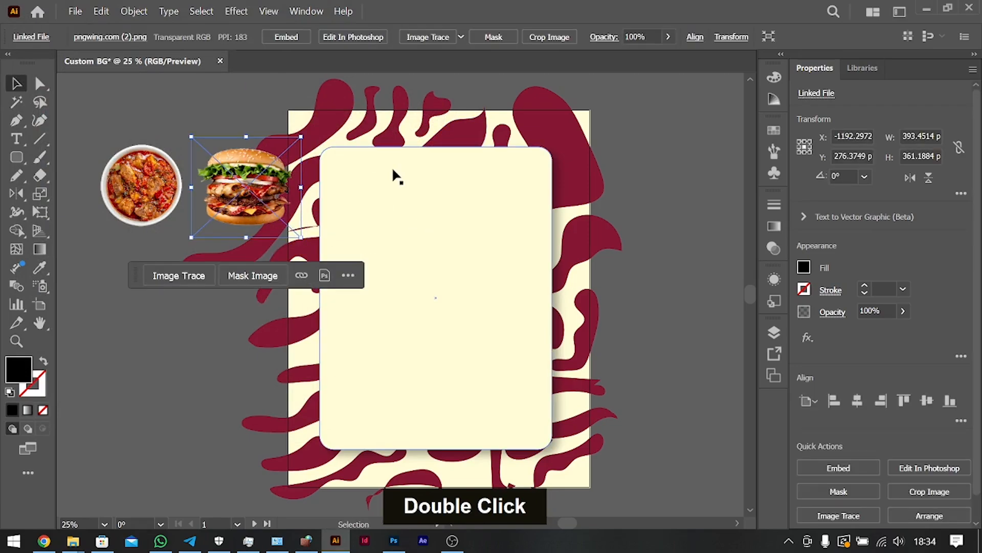
Place the wraps image pngwing.com (1) at about 340 by 340 px over the cream panel's upper-left corner.
{"action": "key", "text": "ctrl+shift+p"}
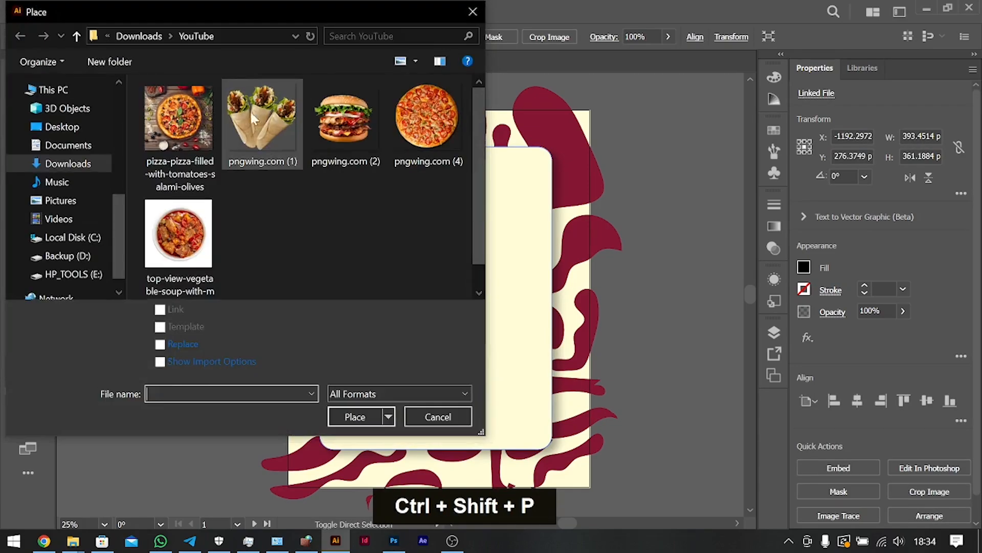
{"action": "double_click", "coordinate": [251, 112]}
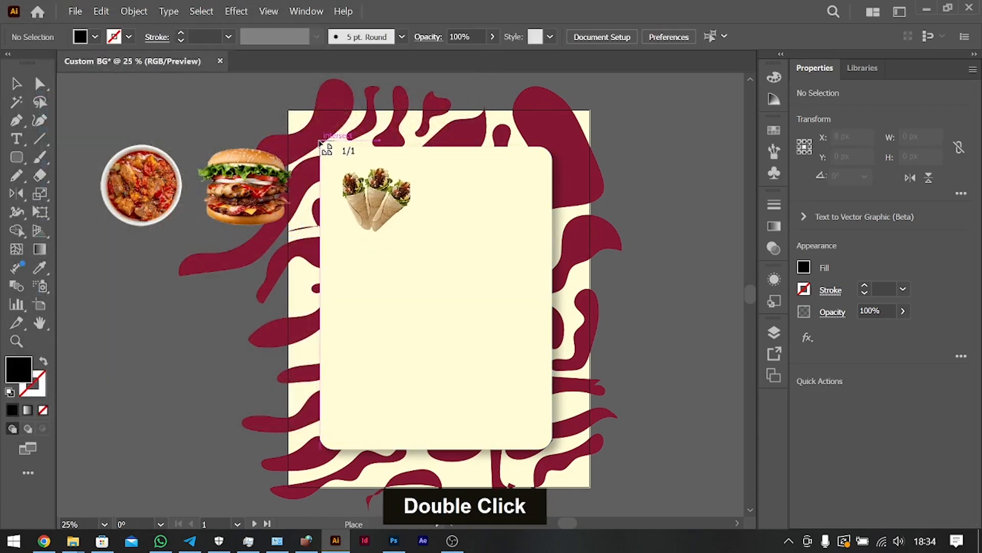
{"action": "left_click_drag", "start_coordinate": [407, 204], "coordinate": [447, 234]}
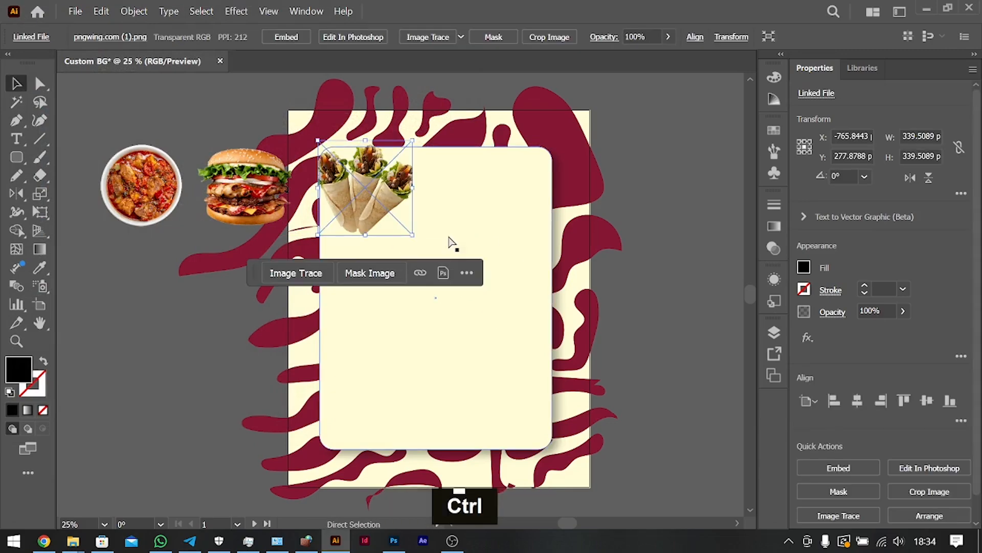
Place the pizza image pngwing.com (4) at about 365 by 365 px and keep it left of the artboard, below the soup's original spot.
{"action": "key", "text": "ctrl+shift+p"}
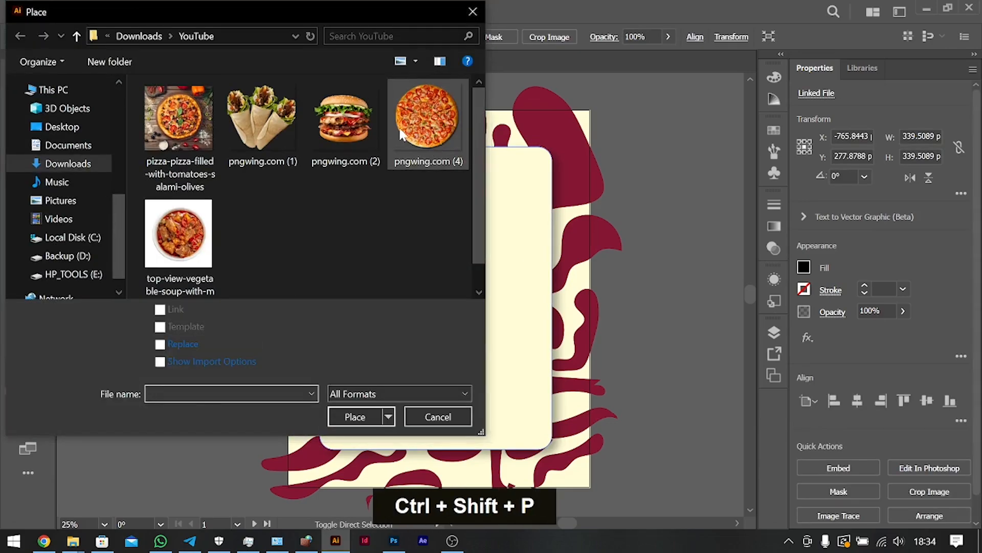
{"action": "double_click", "coordinate": [433, 118]}
{"action": "left_click_drag", "start_coordinate": [95, 238], "coordinate": [214, 342]}
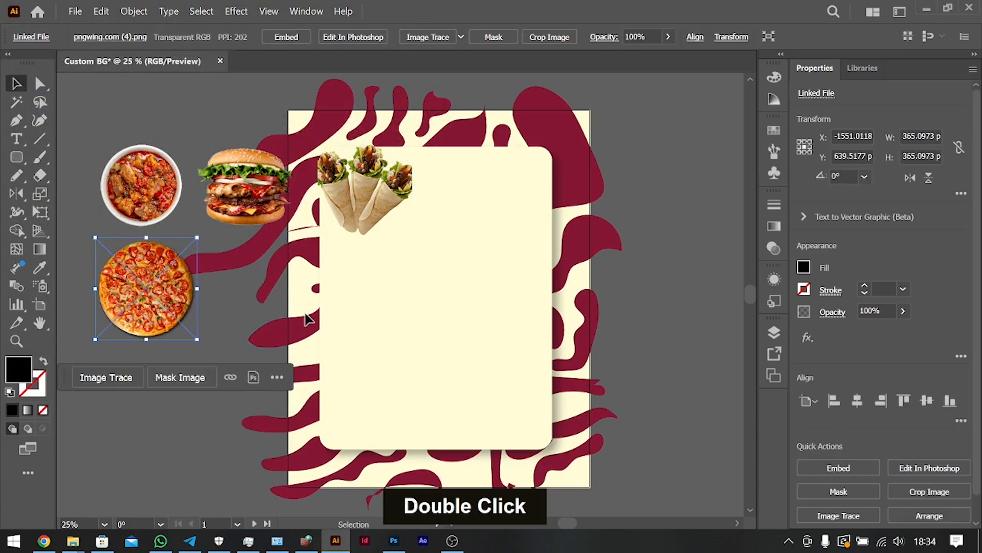
{"action": "left_click_drag", "start_coordinate": [156, 290], "coordinate": [542, 323]}
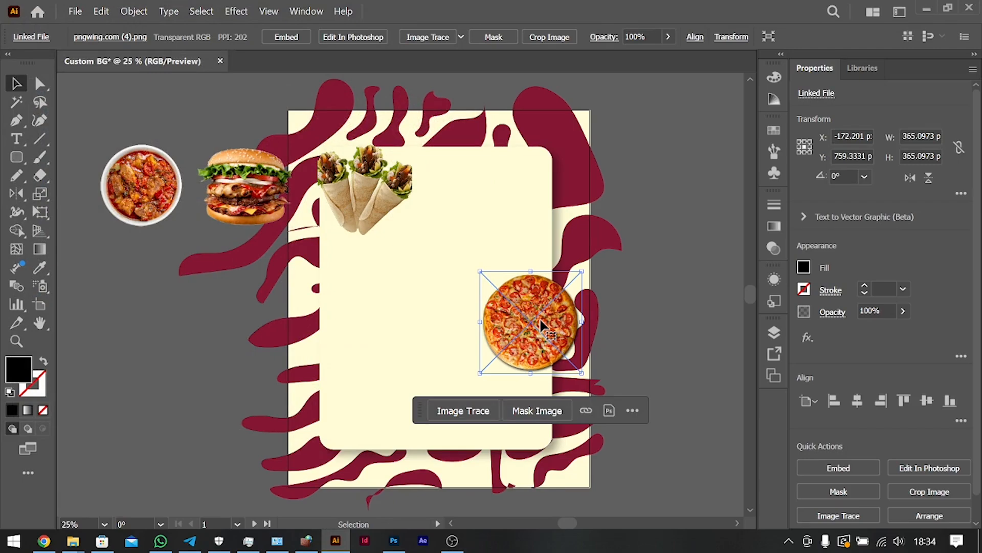
{"action": "left_click_drag", "start_coordinate": [534, 337], "coordinate": [121, 305]}
Move the soup bowl to the cream panel's lower-left corner and the burger just right of it, overlapping in front of the bowl.
{"action": "left_click_drag", "start_coordinate": [174, 203], "coordinate": [342, 422]}
{"action": "left_click_drag", "start_coordinate": [241, 177], "coordinate": [400, 438]}
{"action": "key", "text": "ctrl+bracketleft"}
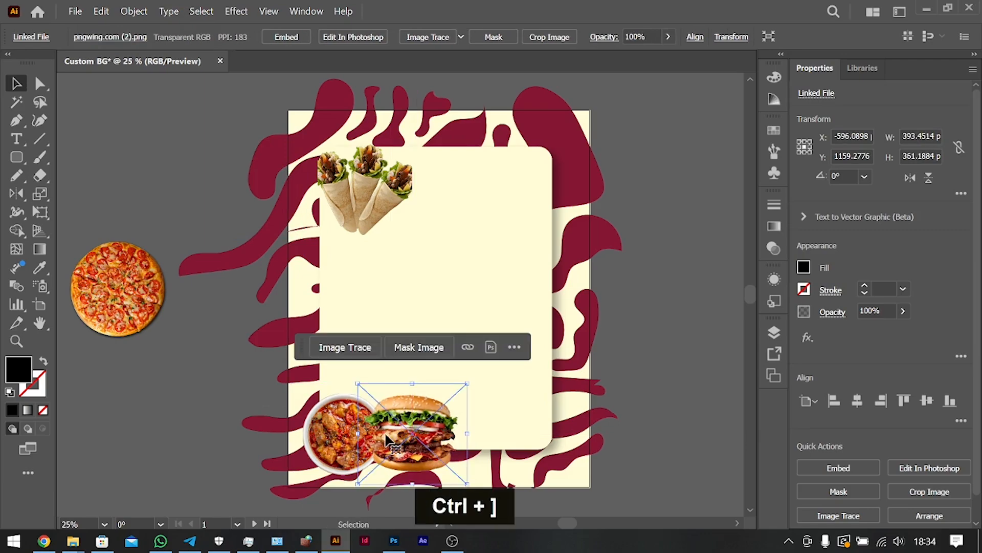
Move the soup bowl to the burger's right side, then shift both images together toward the cream panel's lower-left corner.
{"action": "left_click_drag", "start_coordinate": [321, 434], "coordinate": [459, 436]}
{"action": "left_click", "coordinate": [496, 433], "text": "shift"}
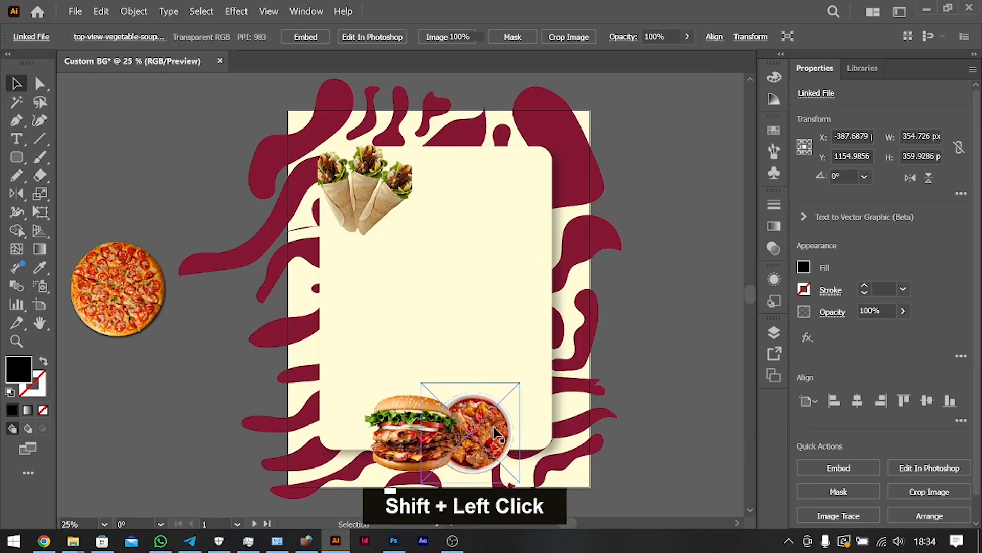
{"action": "left_click", "coordinate": [407, 435], "text": "shift"}
{"action": "left_click", "coordinate": [492, 439], "text": "shift"}
{"action": "left_click_drag", "start_coordinate": [492, 439], "coordinate": [421, 429]}
Move the wraps just right of the soup bowl and park the pizza outside the artboard's right edge.
{"action": "left_click_drag", "start_coordinate": [405, 229], "coordinate": [480, 420]}
{"action": "left_click_drag", "start_coordinate": [138, 296], "coordinate": [685, 225]}
{"action": "key", "text": "ctrl+bracketleft"}
Shift the burger, soup bowl and wraps right together, then move the wraps a little further right to balance the row.
{"action": "left_click", "coordinate": [438, 430]}
{"action": "left_click", "coordinate": [326, 439], "text": "shift"}
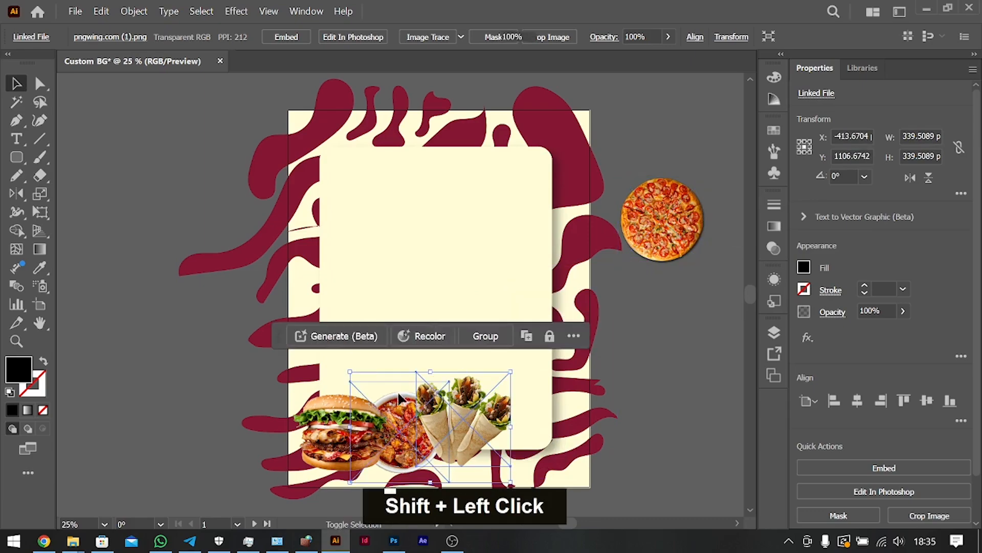
{"action": "mouse_move", "coordinate": [376, 436]}
{"action": "left_mouse_down"}
{"action": "mouse_move", "coordinate": [416, 437]}
{"action": "mouse_move", "coordinate": [384, 440]}
{"action": "left_mouse_up"}
{"action": "left_click", "coordinate": [571, 412]}
{"action": "left_click_drag", "start_coordinate": [503, 427], "coordinate": [515, 425]}
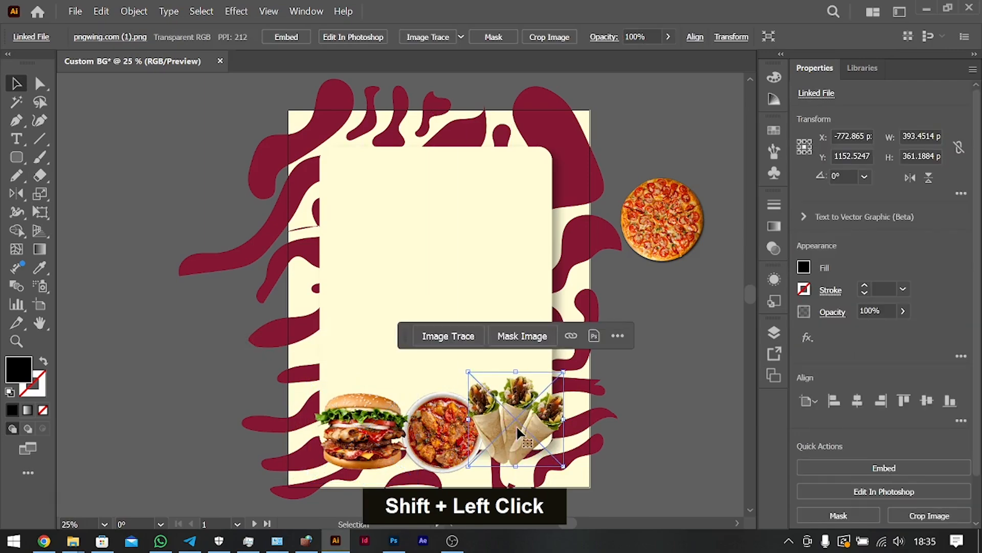
Bring the soup bowl to the front of the row and move it and the wraps slightly left.
{"action": "left_click", "coordinate": [437, 432]}
{"action": "key", "text": "ctrl+shift+bracketright"}
{"action": "left_click_drag", "start_coordinate": [457, 422], "coordinate": [456, 421]}
{"action": "left_click_drag", "start_coordinate": [520, 424], "coordinate": [515, 423]}
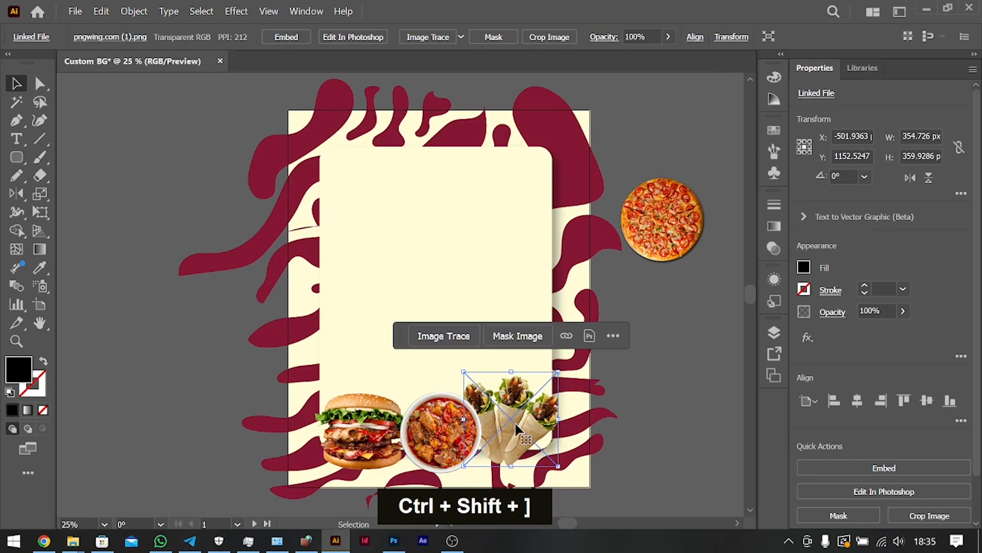
Tilt the wraps slightly clockwise and the burger slightly counterclockwise, and shift the soup bowl a little left between them.
{"action": "left_click_drag", "start_coordinate": [562, 376], "coordinate": [575, 372]}
{"action": "left_click_drag", "start_coordinate": [424, 441], "coordinate": [381, 440]}
{"action": "left_click_drag", "start_coordinate": [425, 383], "coordinate": [408, 376]}
{"action": "left_click_drag", "start_coordinate": [358, 432], "coordinate": [357, 426]}
{"action": "left_click_drag", "start_coordinate": [463, 439], "coordinate": [461, 440]}
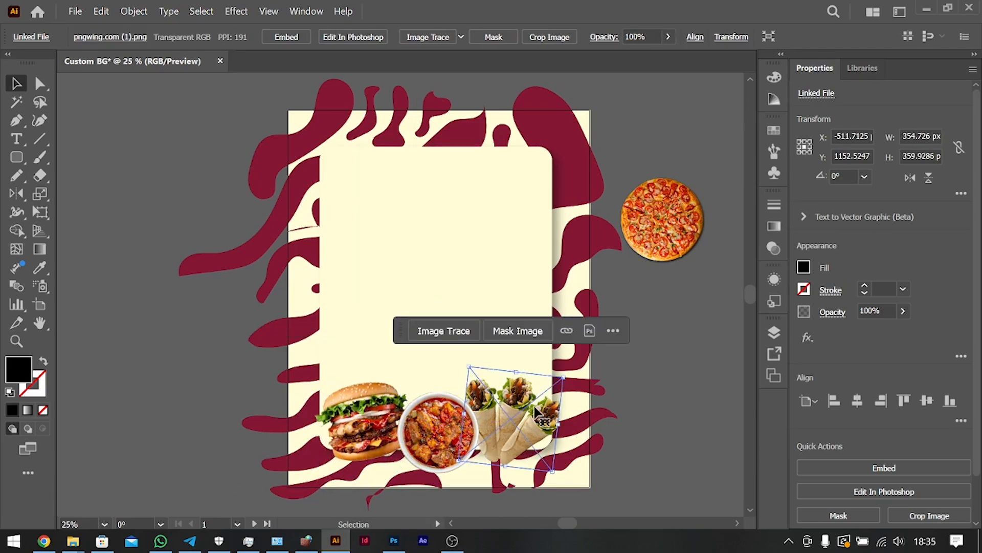
{"action": "left_click", "coordinate": [674, 376]}
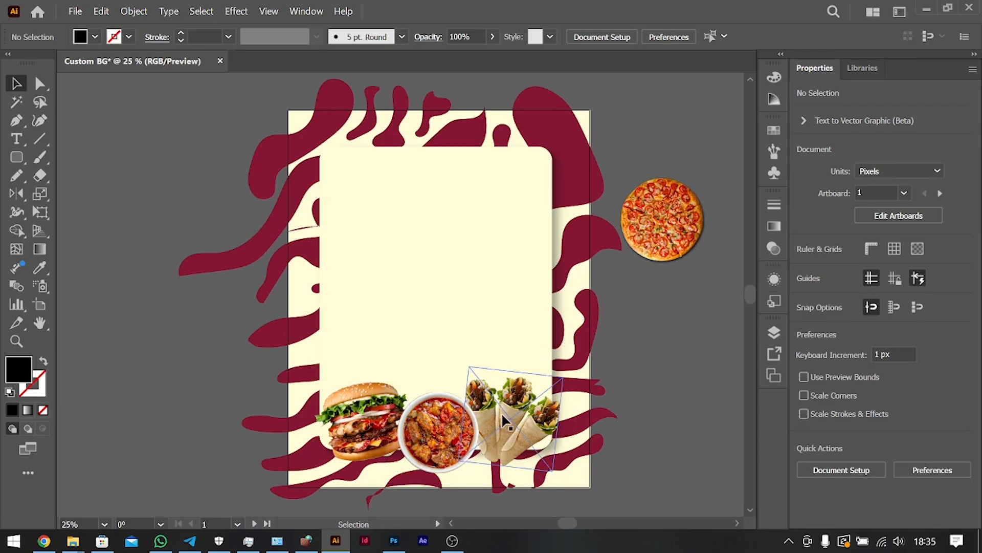
Draw a black circle from the soup bowl's centre with the Ellipse tool, covering most of the soup.
{"action": "key", "text": "ctrl+equal"}
{"action": "key", "text": "ctrl+equal"}
{"action": "scroll", "coordinate": [502, 415], "scroll_direction": "down", "scroll_amount": 3}
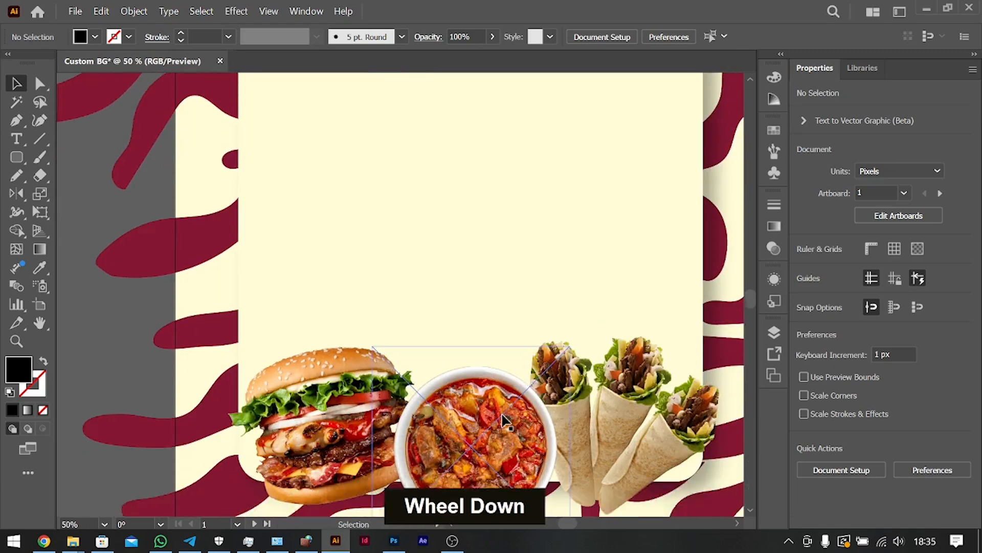
{"action": "scroll", "coordinate": [505, 422], "scroll_direction": "right", "scroll_amount": 3}
{"action": "left_click", "coordinate": [409, 308]}
{"action": "key", "text": "ctrl+equal"}
{"action": "key", "text": "ctrl+equal"}
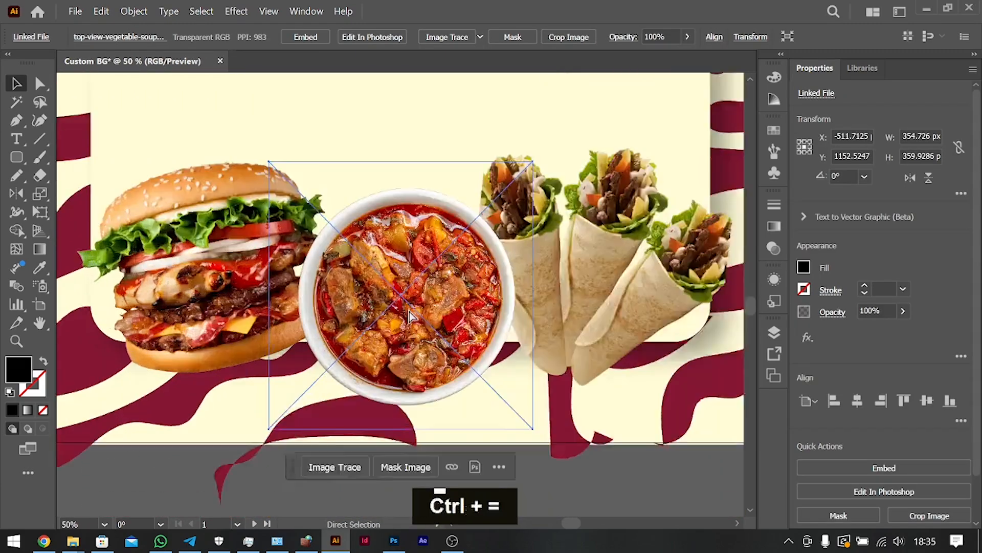
{"action": "scroll", "coordinate": [409, 312], "scroll_direction": "right", "scroll_amount": 3}
{"action": "right_click", "coordinate": [17, 157]}
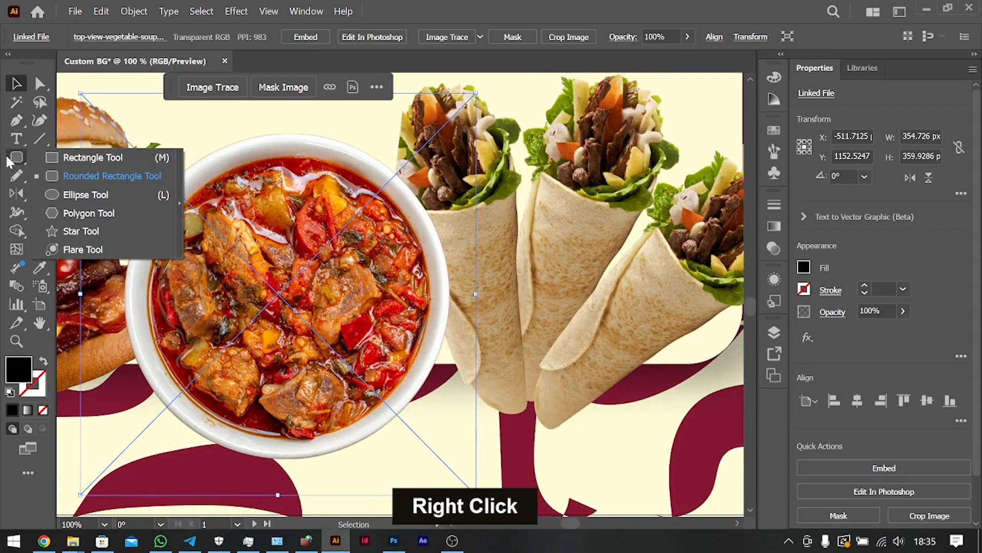
{"action": "left_click", "coordinate": [85, 195]}
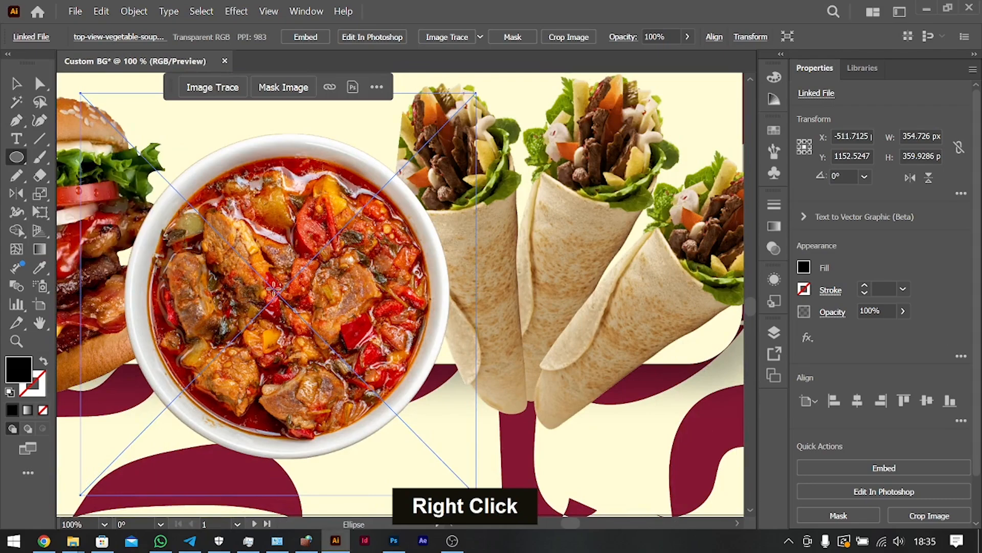
{"action": "left_click_drag", "start_coordinate": [278, 292], "coordinate": [415, 427]}
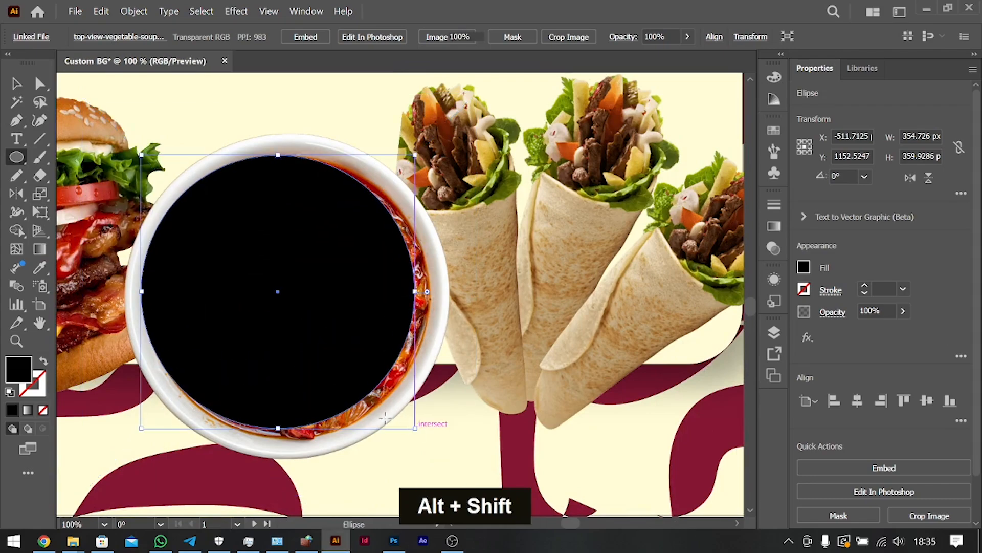
Enlarge the black circle to about 277 px, offset it toward the bowl's lower right and arrange it directly behind the soup bowl.
{"action": "left_click", "coordinate": [16, 83]}
{"action": "left_click_drag", "start_coordinate": [287, 309], "coordinate": [338, 298]}
{"action": "left_click_drag", "start_coordinate": [465, 422], "coordinate": [500, 476]}
{"action": "left_click_drag", "start_coordinate": [435, 327], "coordinate": [403, 324]}
{"action": "key", "text": "ctrl+bracketleft"}
{"action": "key", "text": "ctrl+bracketleft"}
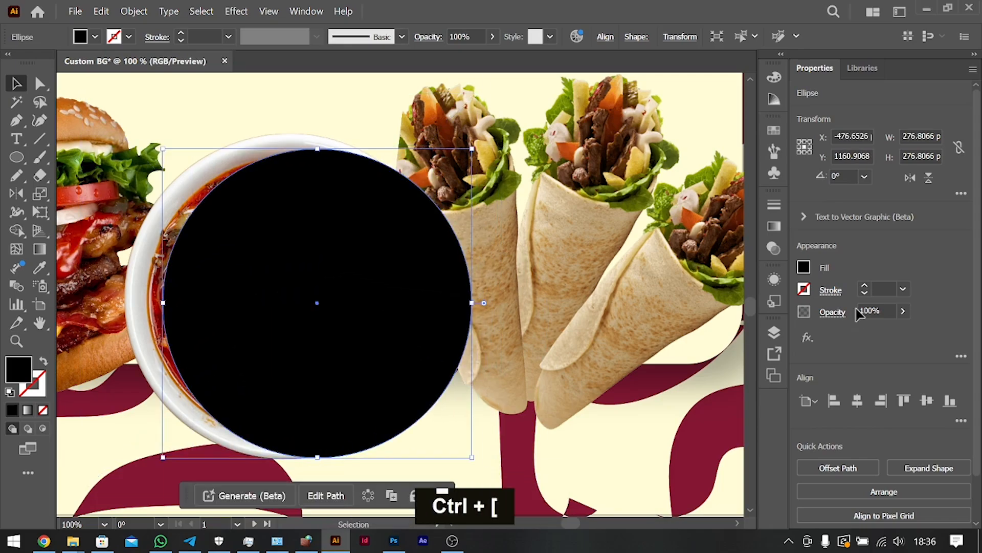
{"action": "key", "text": "ctrl+bracketright"}
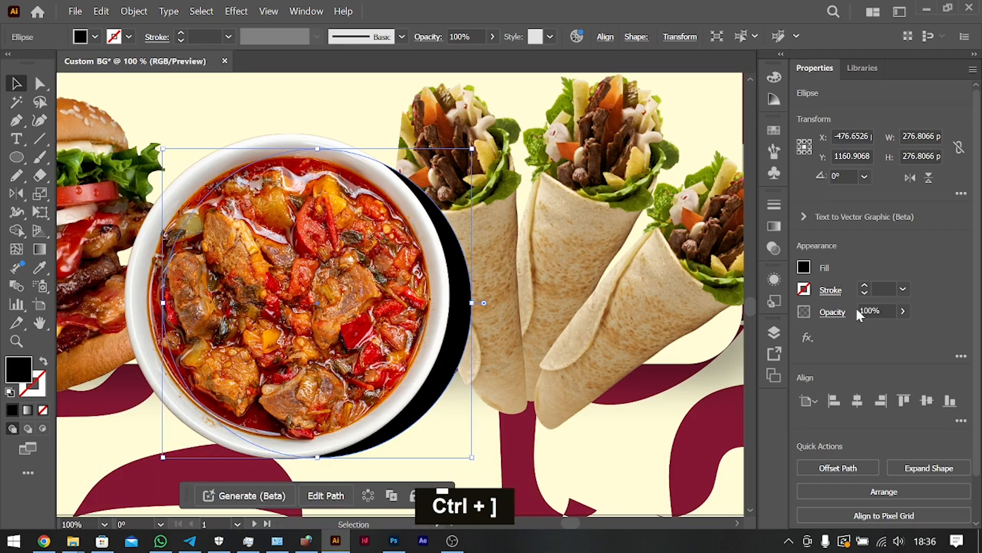
Lower the shadow circle's opacity to 14% and apply a Gaussian Blur with a 25-pixel radius.
{"action": "left_click", "coordinate": [903, 311]}
{"action": "left_click_drag", "start_coordinate": [902, 330], "coordinate": [851, 330]}
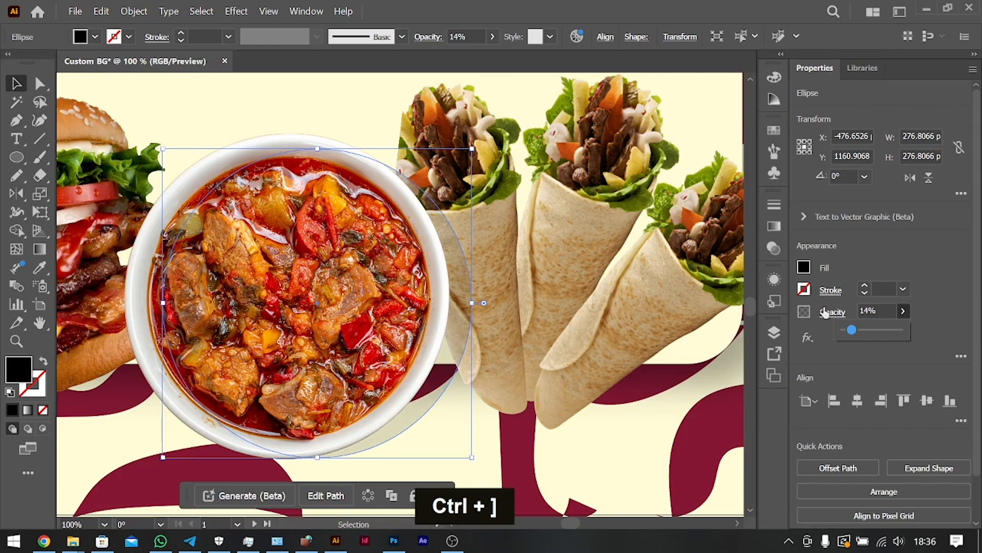
{"action": "left_click", "coordinate": [807, 337]}
{"action": "mouse_move", "coordinate": [847, 409]}
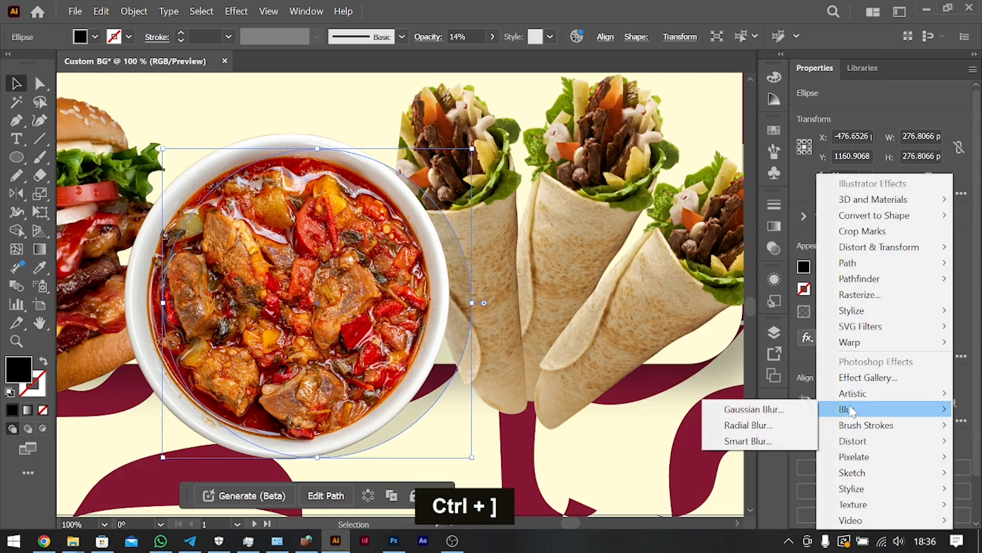
{"action": "left_click", "coordinate": [755, 410]}
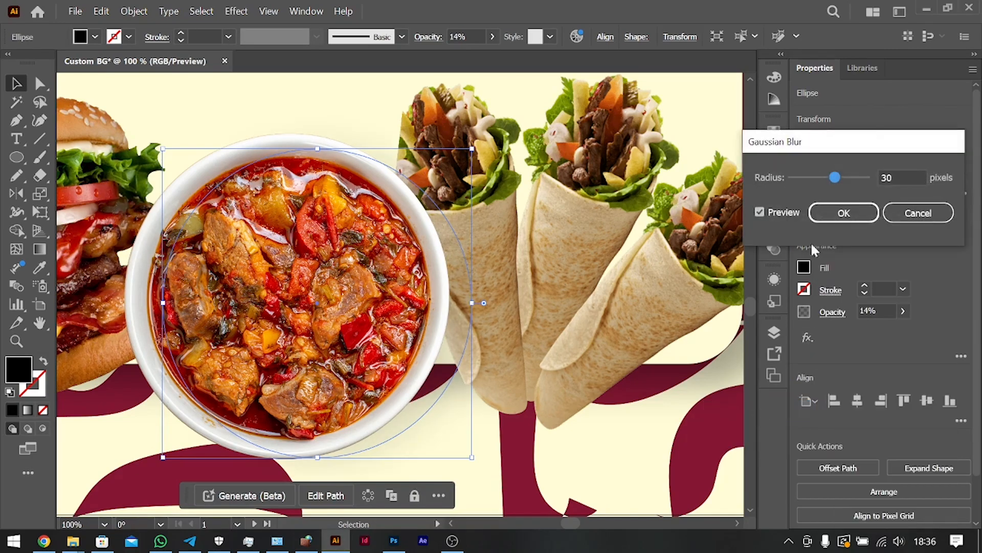
{"action": "left_click", "coordinate": [897, 178]}
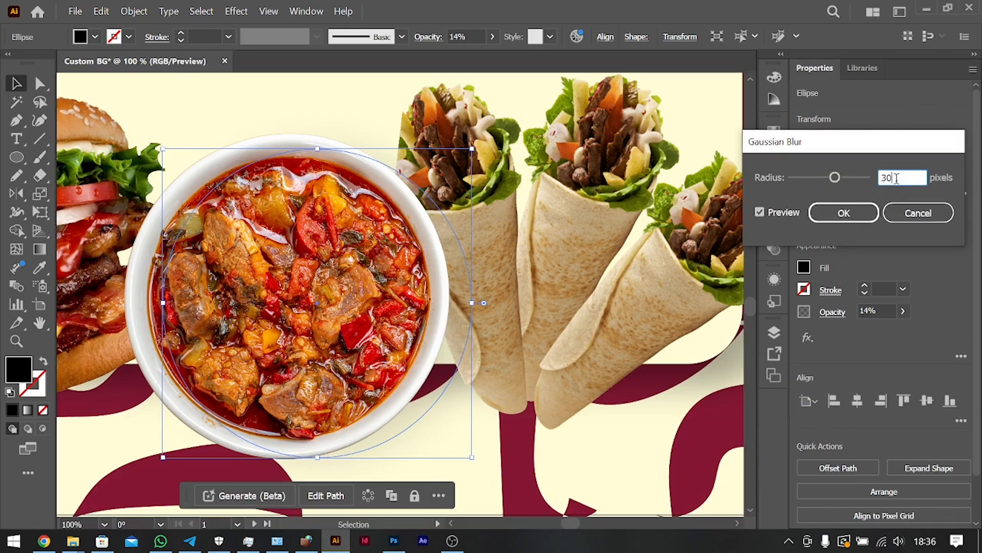
{"action": "key", "text": "Down"}
{"action": "key", "text": "Down"}
{"action": "key", "text": "Return"}
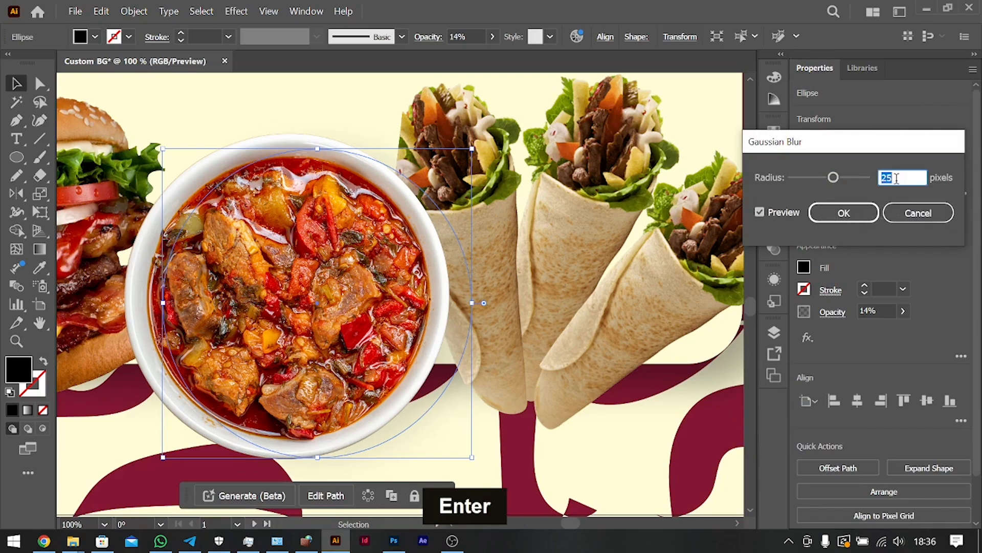
Set the soup bowl shadow's opacity to 20%.
{"action": "left_click", "coordinate": [885, 309]}
{"action": "key", "text": "shift+Up"}
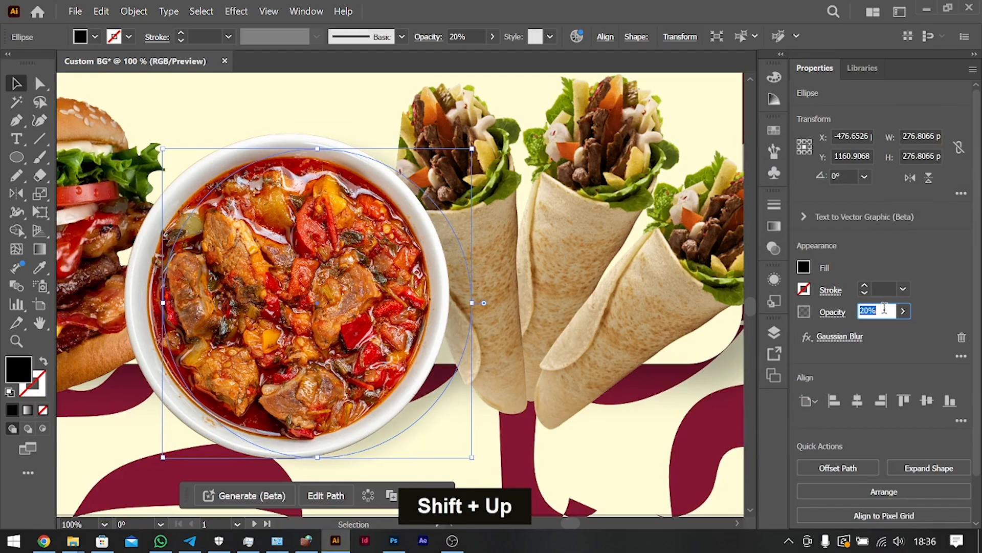
{"action": "left_click", "coordinate": [470, 316], "text": "ctrl"}
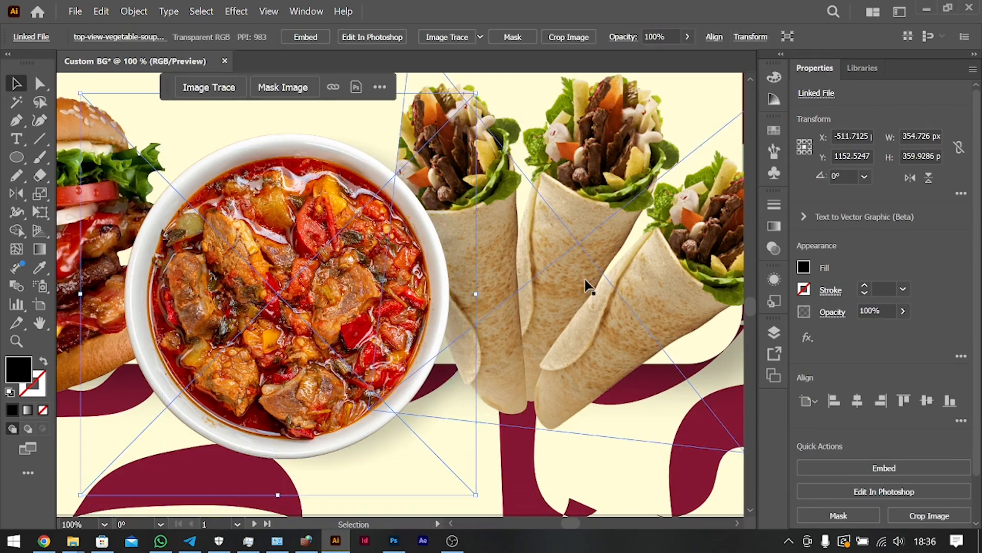
{"action": "key", "text": "ctrl+minus"}
{"action": "key", "text": "ctrl+minus"}
{"action": "left_click", "coordinate": [619, 448]}
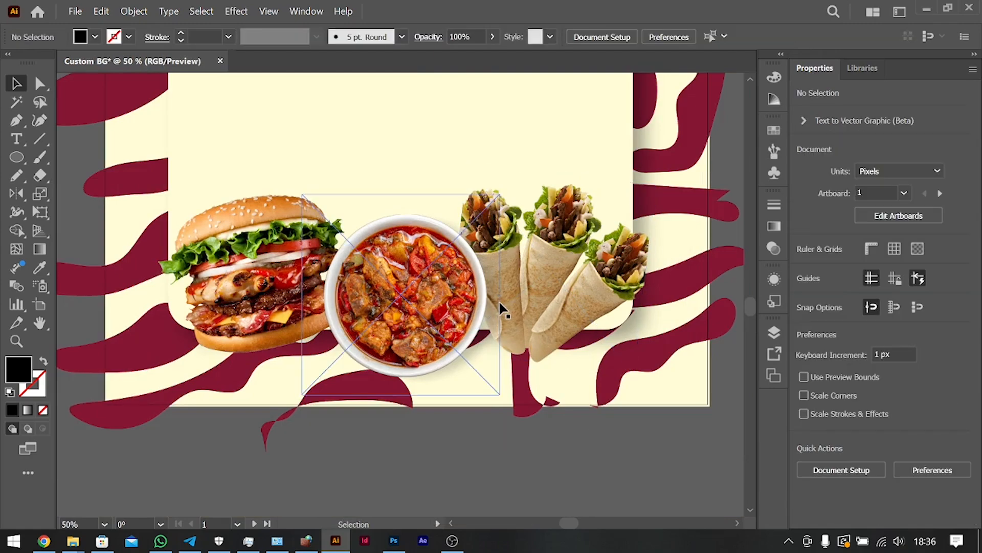
{"action": "left_click_drag", "start_coordinate": [502, 301], "coordinate": [320, 293]}
{"action": "scroll", "coordinate": [320, 292], "scroll_direction": "left", "scroll_amount": 6}
{"action": "left_click_drag", "start_coordinate": [398, 282], "coordinate": [114, 269]}
{"action": "key", "text": "BackSpace"}
{"action": "scroll", "coordinate": [114, 272], "scroll_direction": "right", "scroll_amount": 5}
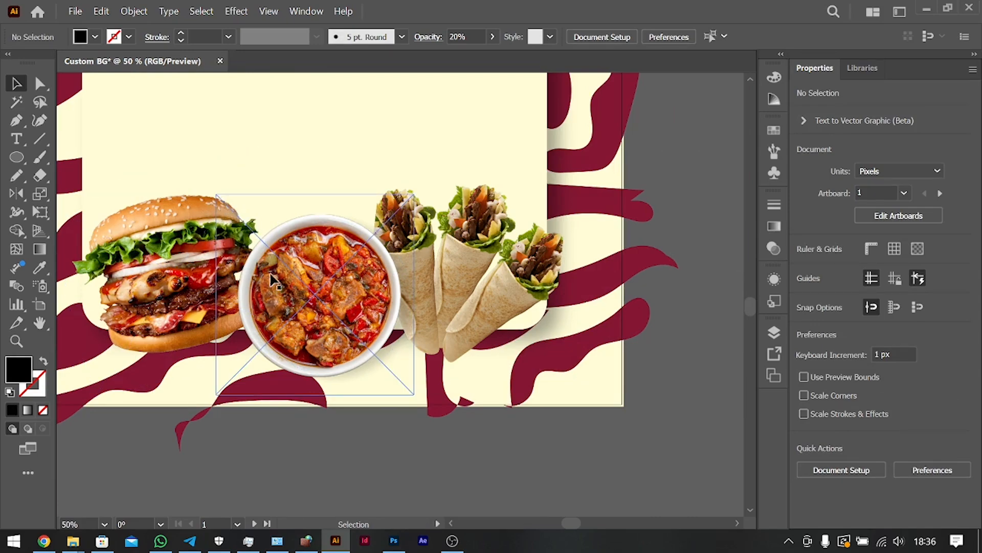
Draw a closed black rounded shape about 162 by 208 px with the Curvature tool over the burger's right edge.
{"action": "left_click", "coordinate": [39, 122]}
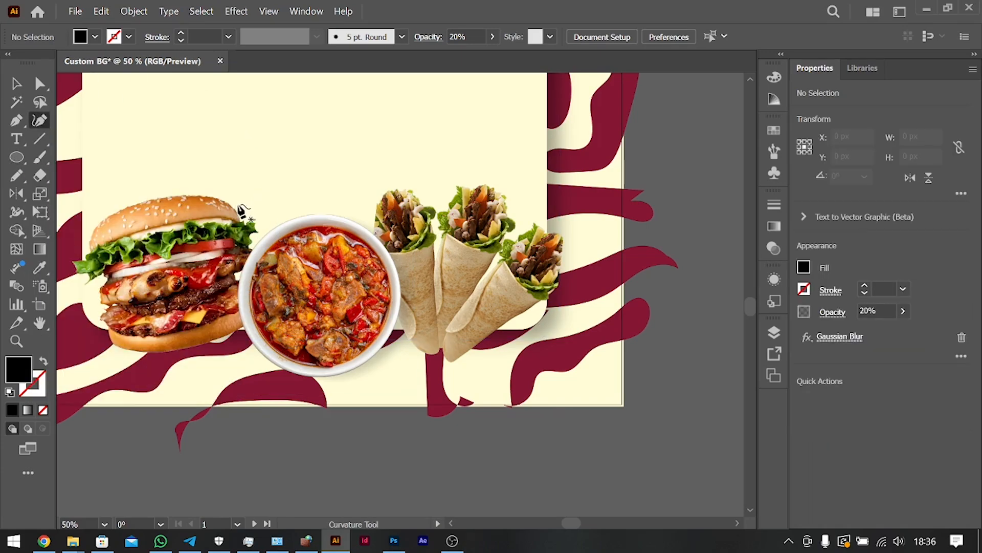
{"action": "left_click", "coordinate": [233, 204]}
{"action": "left_click", "coordinate": [242, 206]}
{"action": "left_click", "coordinate": [262, 227]}
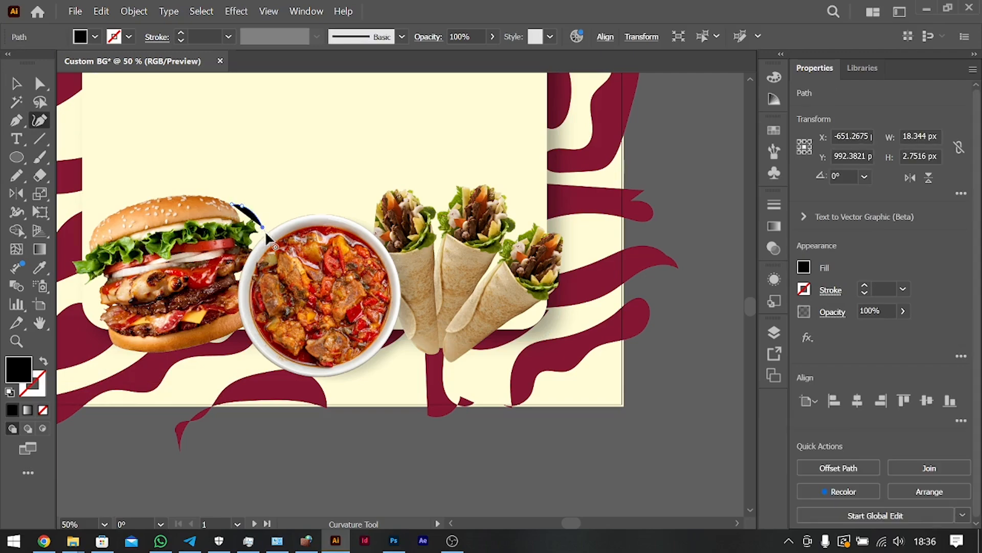
{"action": "double_click", "coordinate": [282, 262]}
{"action": "left_click", "coordinate": [259, 282]}
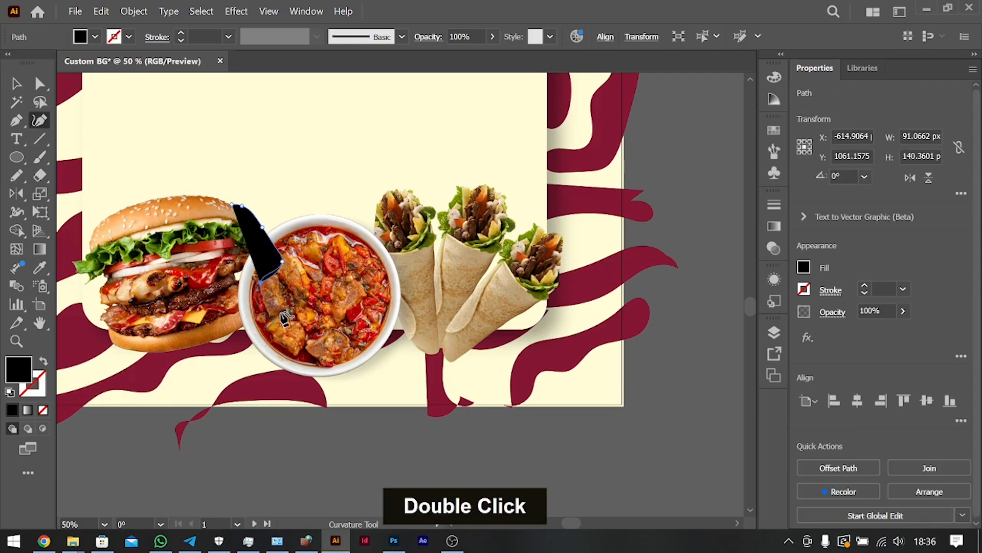
{"action": "key", "text": "ctrl+z"}
{"action": "double_click", "coordinate": [277, 298]}
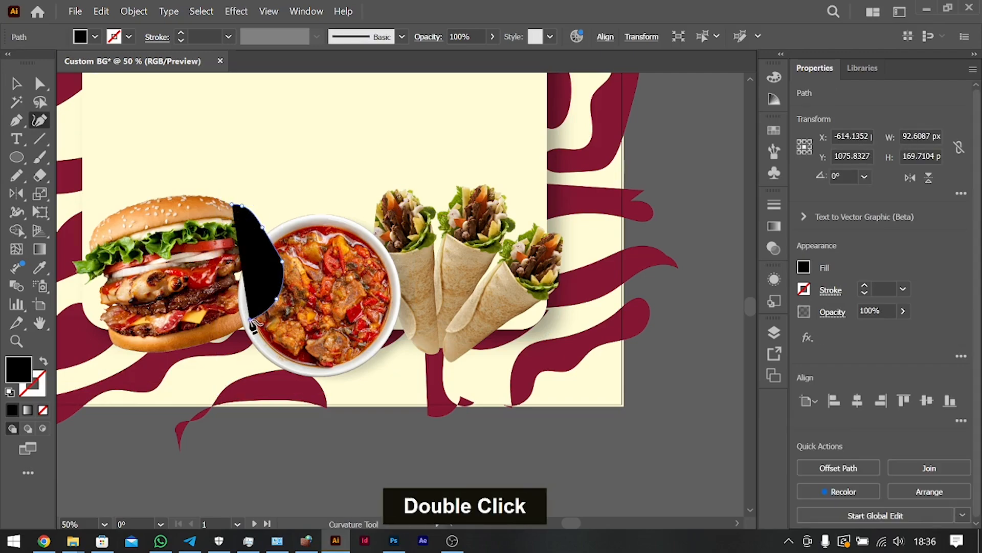
{"action": "left_click", "coordinate": [196, 281]}
{"action": "left_click", "coordinate": [200, 235]}
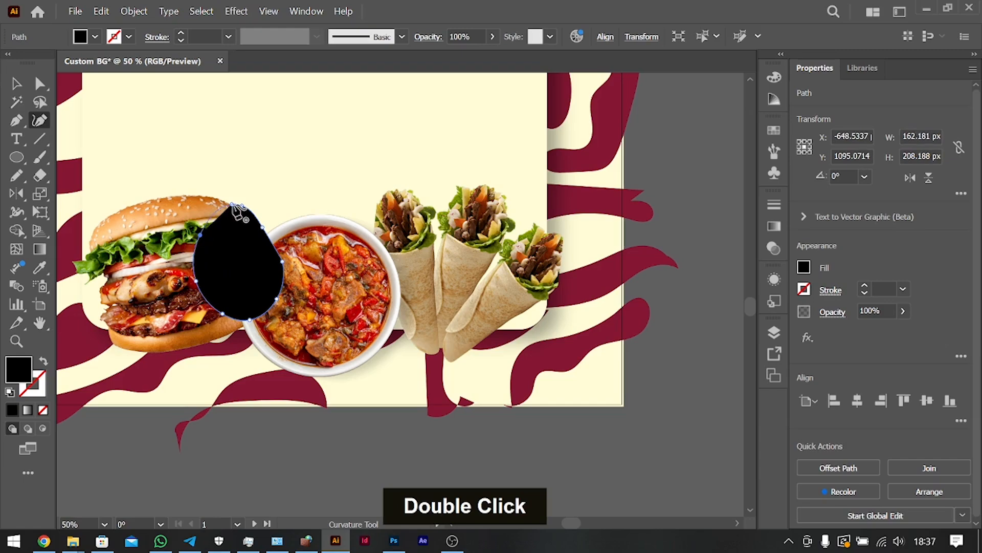
{"action": "left_click", "coordinate": [232, 204]}
Arrange the black curved shape behind the burger and soup bowl and set its opacity to 14%.
{"action": "left_click", "coordinate": [16, 84]}
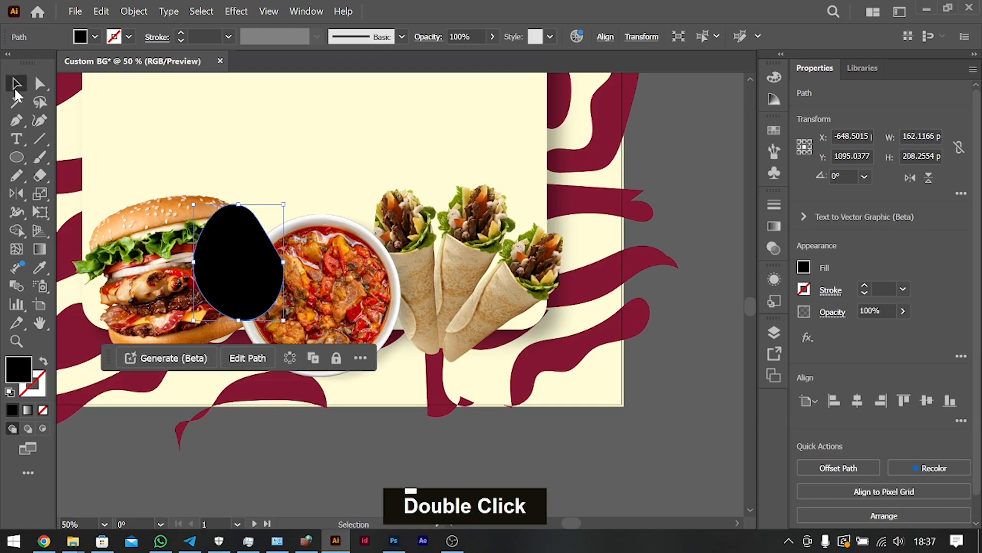
{"action": "key", "text": "ctrl+bracketleft"}
{"action": "key", "text": "ctrl+bracketleft"}
{"action": "key", "text": "ctrl+bracketleft"}
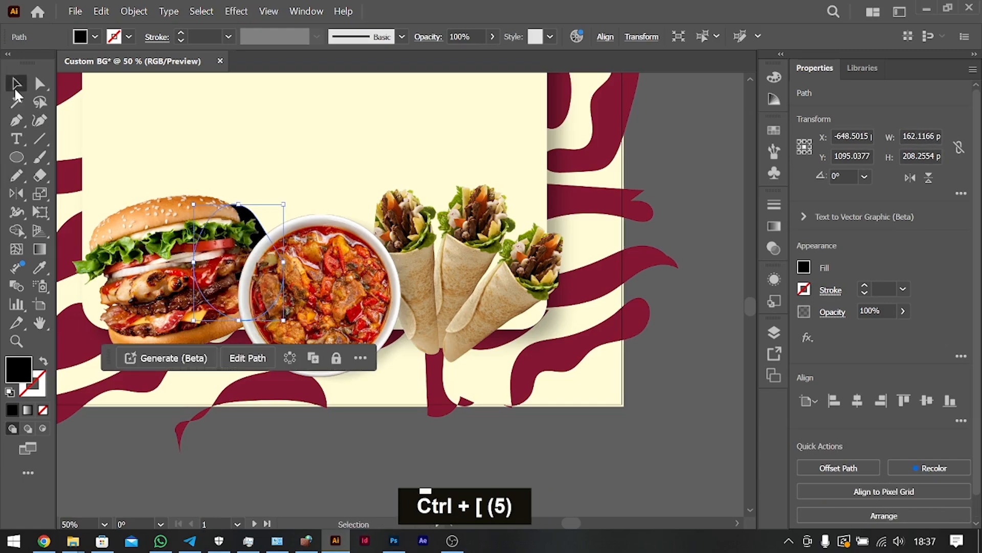
{"action": "left_click", "coordinate": [903, 311]}
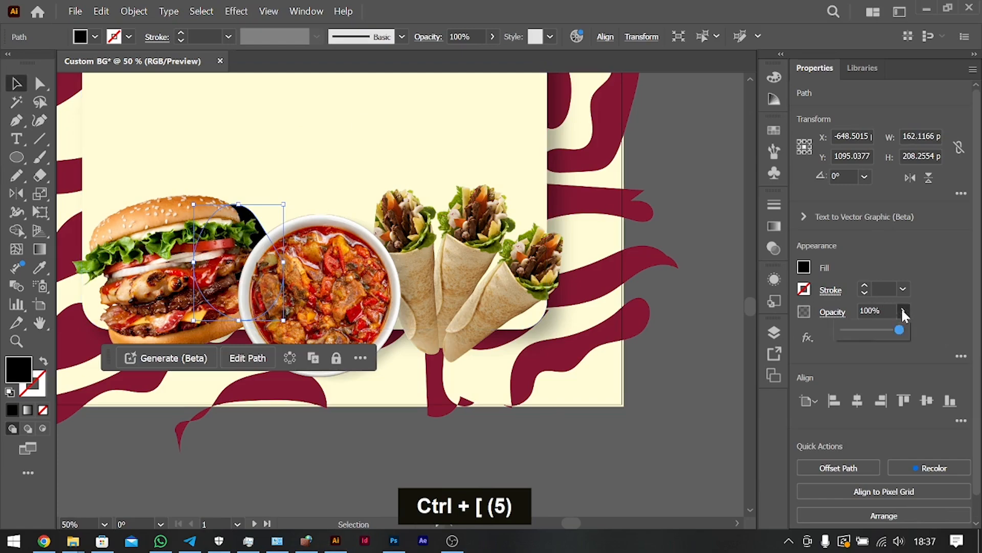
{"action": "left_click", "coordinate": [888, 310]}
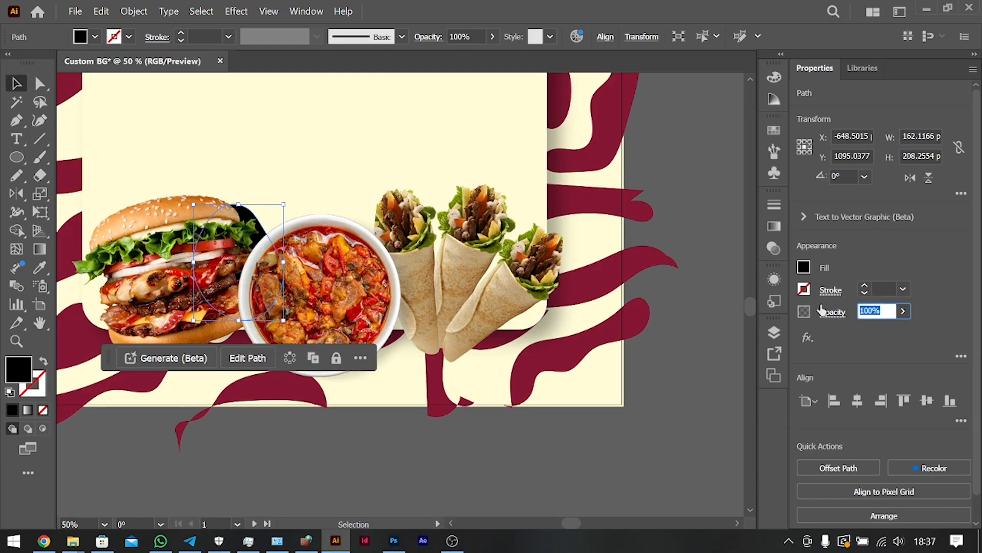
{"action": "type", "text": "14"}
{"action": "key", "text": "Tab"}
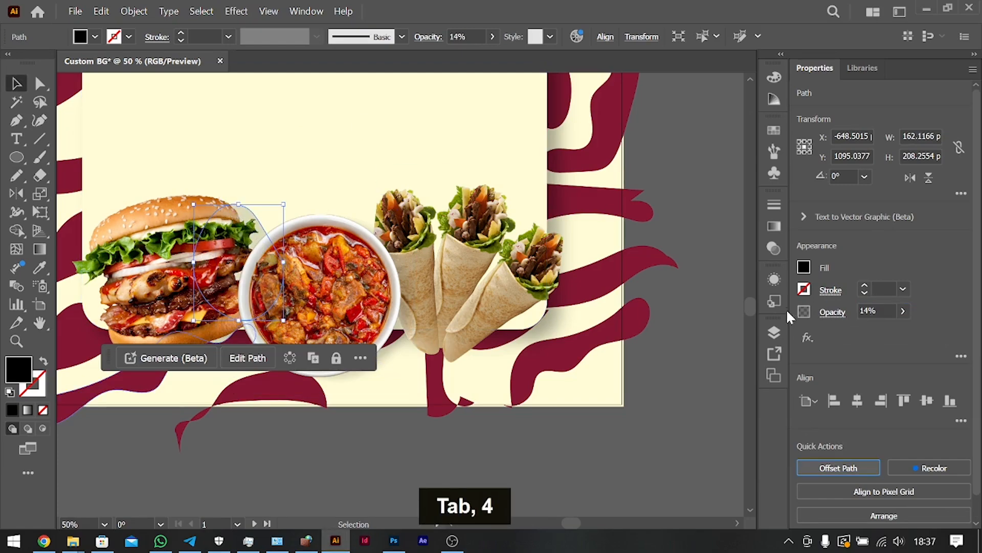
Apply a 25-pixel Gaussian Blur to the burger's shadow shape and move it 10 px down.
{"action": "left_click", "coordinate": [808, 338]}
{"action": "mouse_move", "coordinate": [835, 409]}
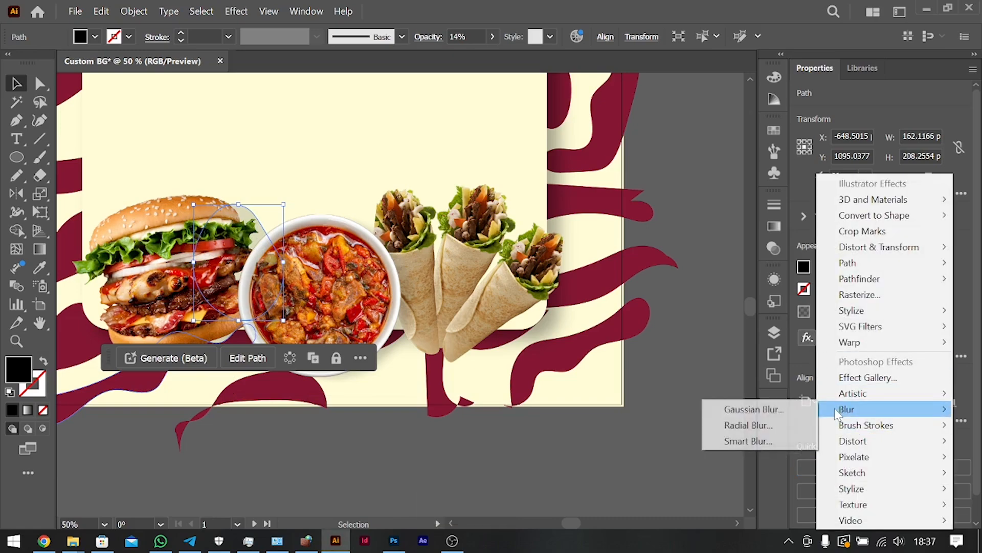
{"action": "left_click", "coordinate": [751, 409]}
{"action": "key", "text": "Return"}
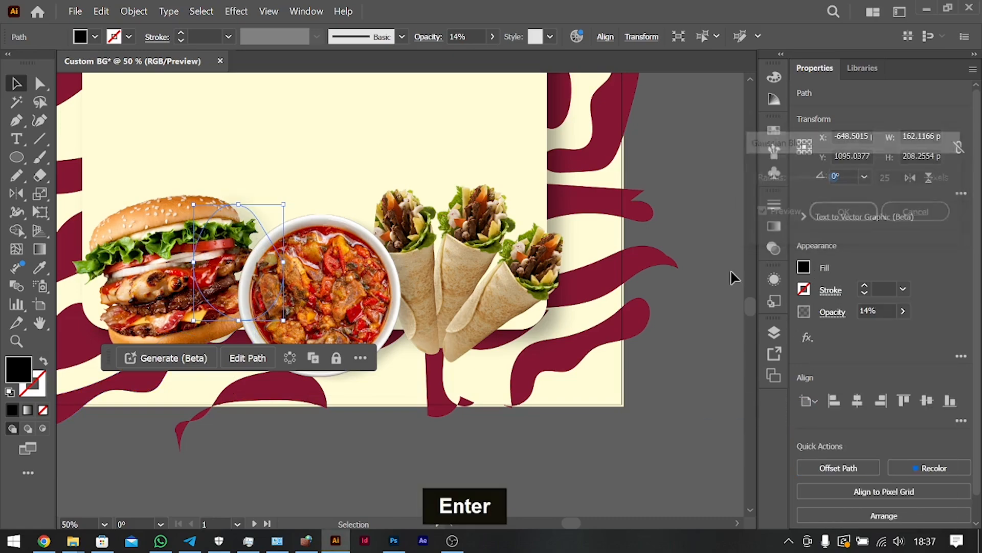
{"action": "left_click", "coordinate": [445, 302], "text": "shift"}
{"action": "key", "text": "shift+Down"}
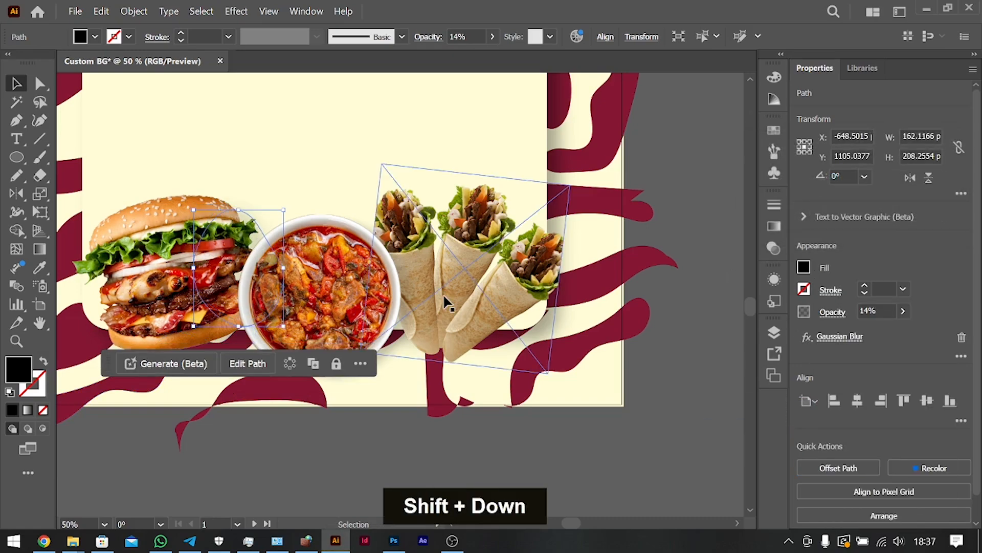
Nudge the burger's shadow shape 3 px further down and deselect it.
{"action": "key", "text": "Down"}
{"action": "key", "text": "Down"}
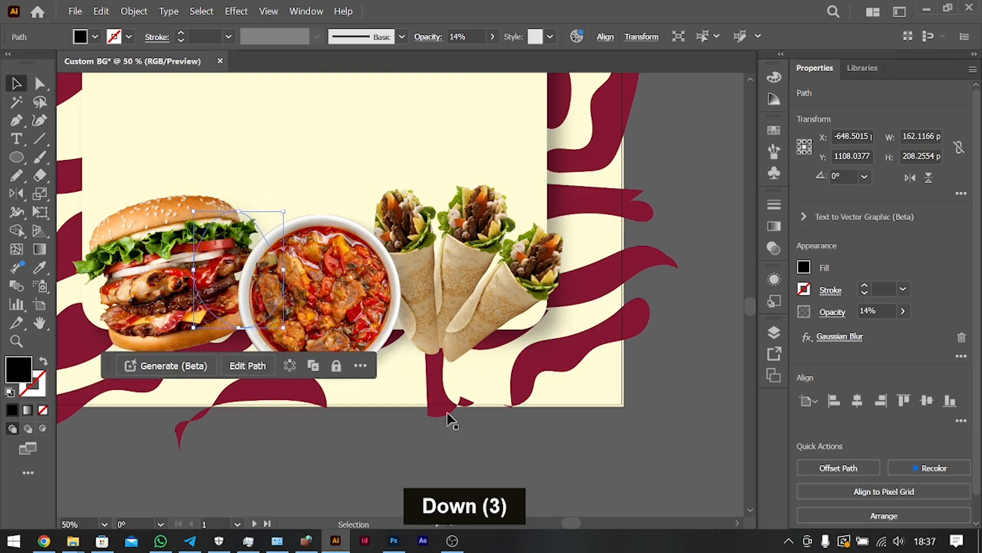
{"action": "left_click", "coordinate": [618, 441]}
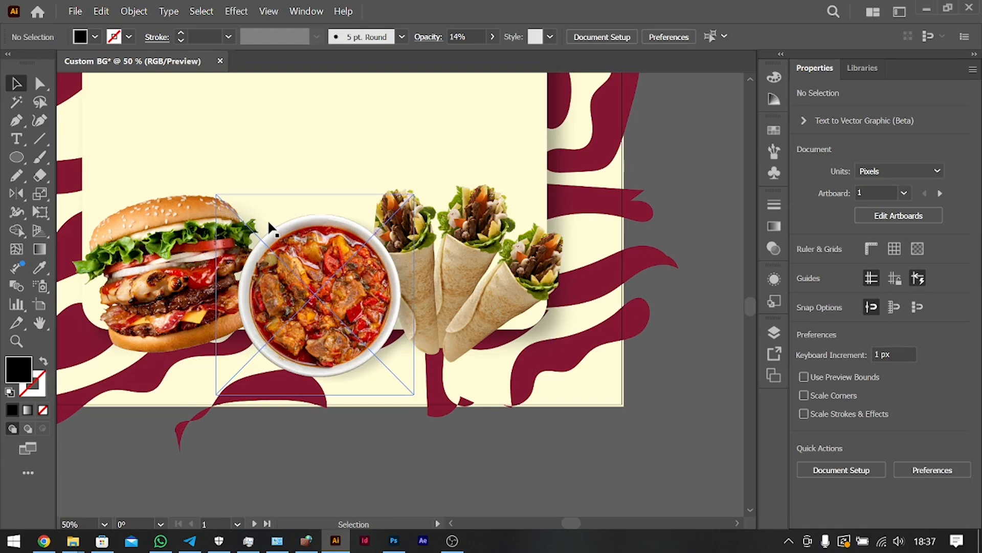
Draw a closed black shape about 197 by 158 px with the Curvature tool over the lower edge of the rightmost wrap.
{"action": "scroll", "coordinate": [270, 228], "scroll_direction": "right", "scroll_amount": 5}
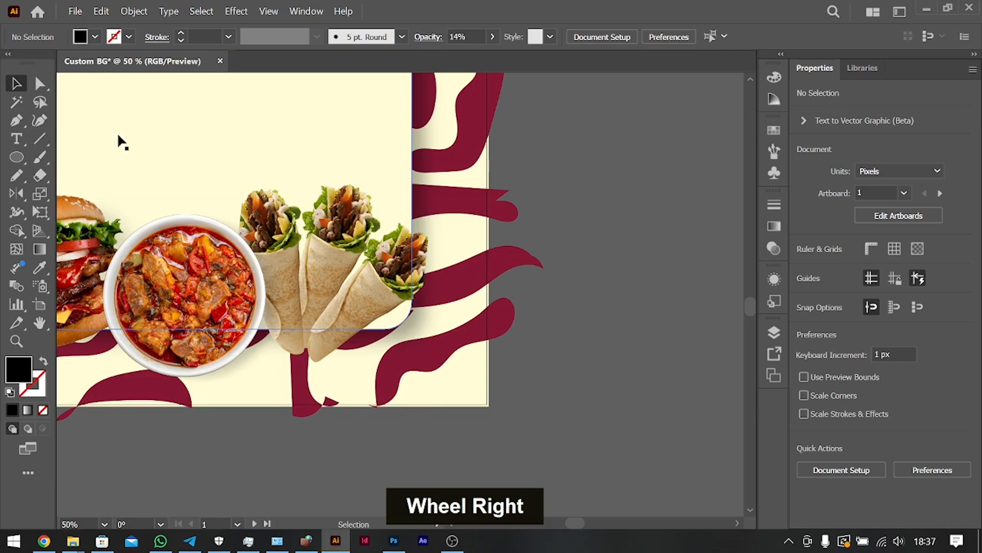
{"action": "left_click", "coordinate": [41, 119]}
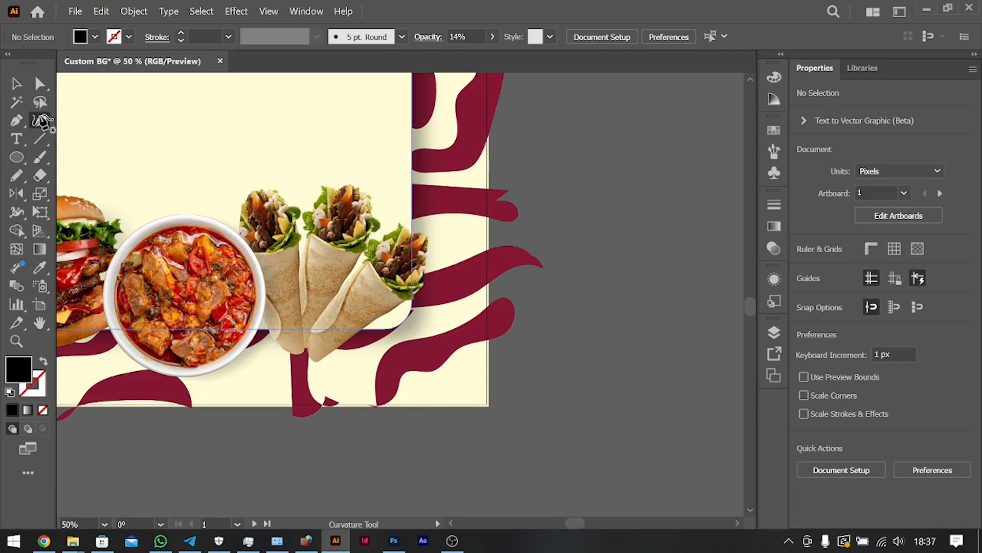
{"action": "left_click", "coordinate": [312, 354]}
{"action": "left_click", "coordinate": [354, 340]}
{"action": "double_click", "coordinate": [394, 310]}
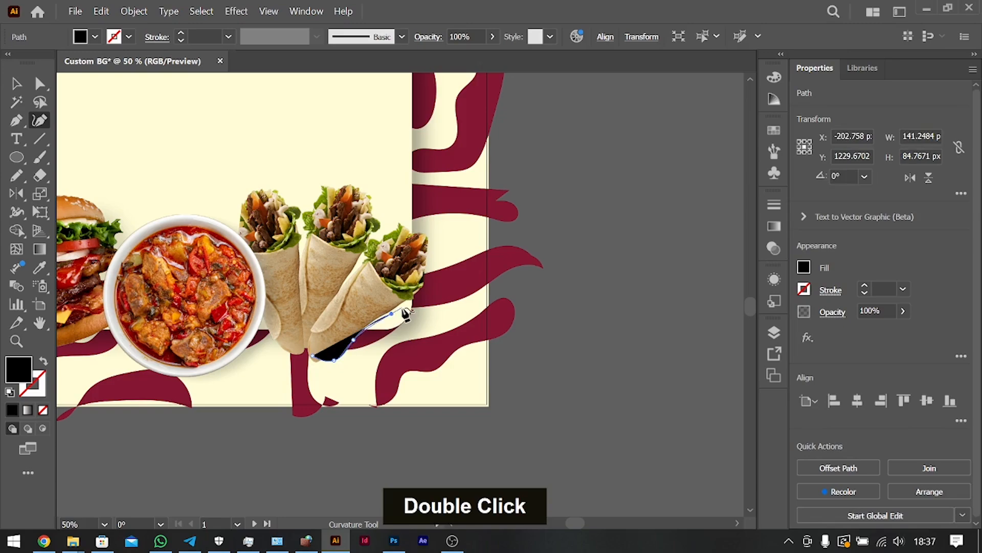
{"action": "key", "text": "ctrl+z"}
{"action": "left_click", "coordinate": [374, 335]}
{"action": "double_click", "coordinate": [415, 306]}
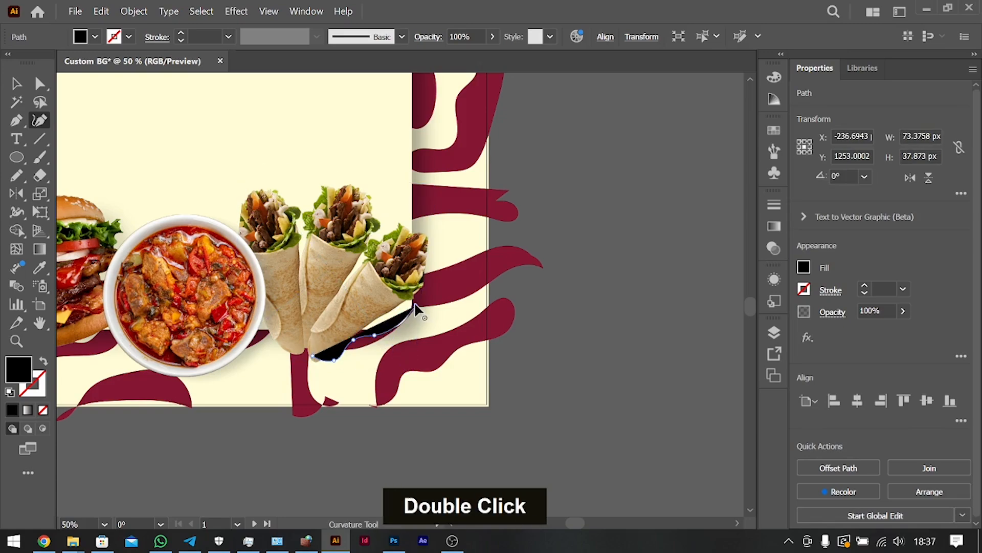
{"action": "left_click", "coordinate": [421, 282]}
{"action": "left_click", "coordinate": [385, 274]}
{"action": "left_click", "coordinate": [366, 281]}
{"action": "left_click", "coordinate": [330, 310]}
{"action": "left_click", "coordinate": [323, 340]}
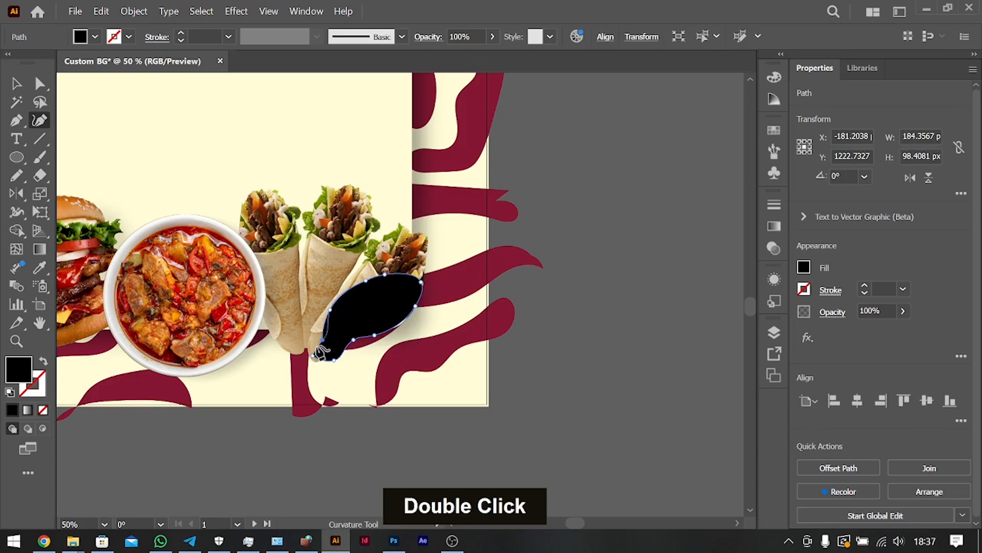
{"action": "left_click", "coordinate": [313, 356]}
Arrange the black shape behind the wraps image and set its opacity to 15%.
{"action": "key", "text": "ctrl+bracketleft"}
{"action": "key", "text": "ctrl+bracketleft"}
{"action": "key", "text": "ctrl+bracketleft"}
{"action": "key", "text": "ctrl+bracketleft"}
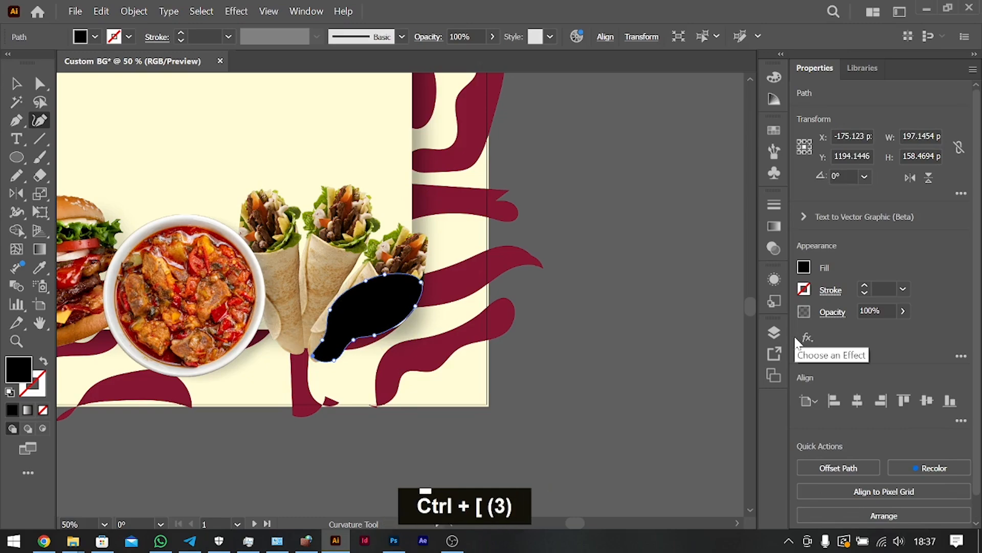
{"action": "left_click", "coordinate": [903, 311]}
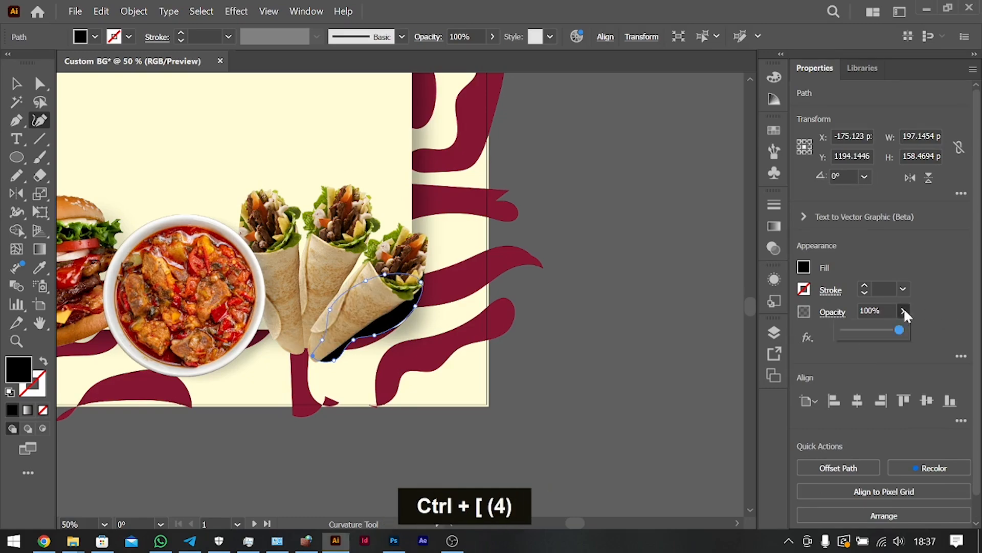
{"action": "left_click", "coordinate": [852, 330]}
Apply a Gaussian Blur to the wraps' shadow shape, lowering the radius from the default.
{"action": "left_click", "coordinate": [807, 338]}
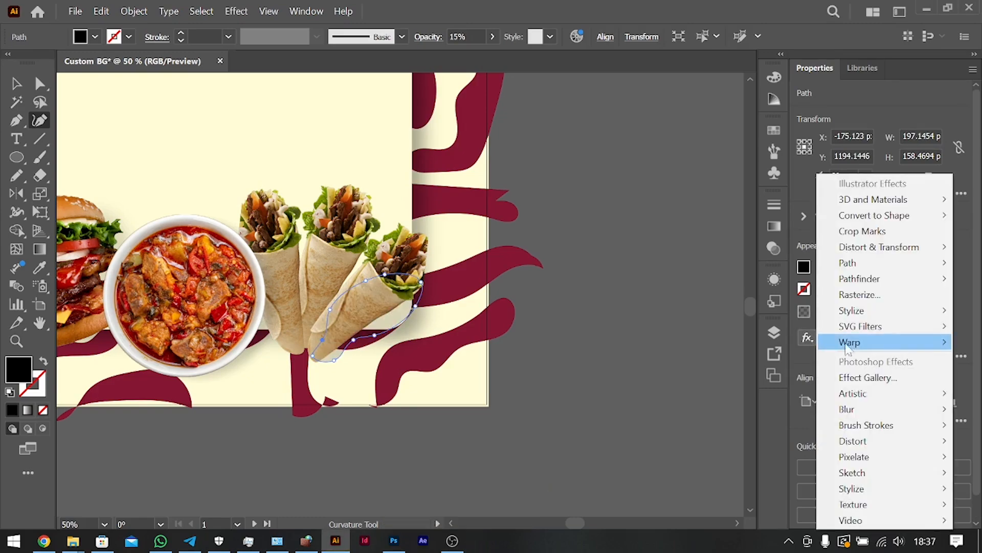
{"action": "mouse_move", "coordinate": [803, 410]}
{"action": "left_click", "coordinate": [752, 409]}
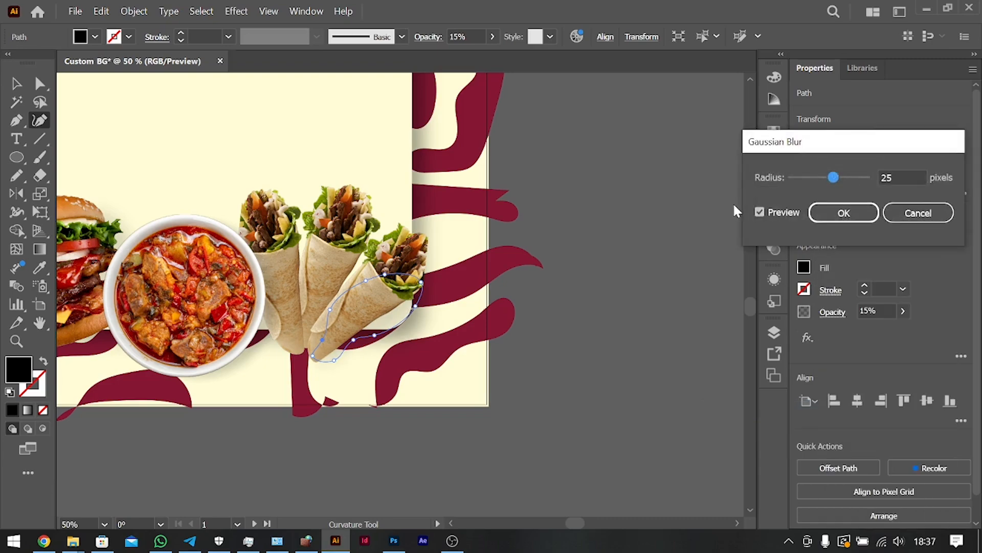
{"action": "left_click", "coordinate": [902, 177]}
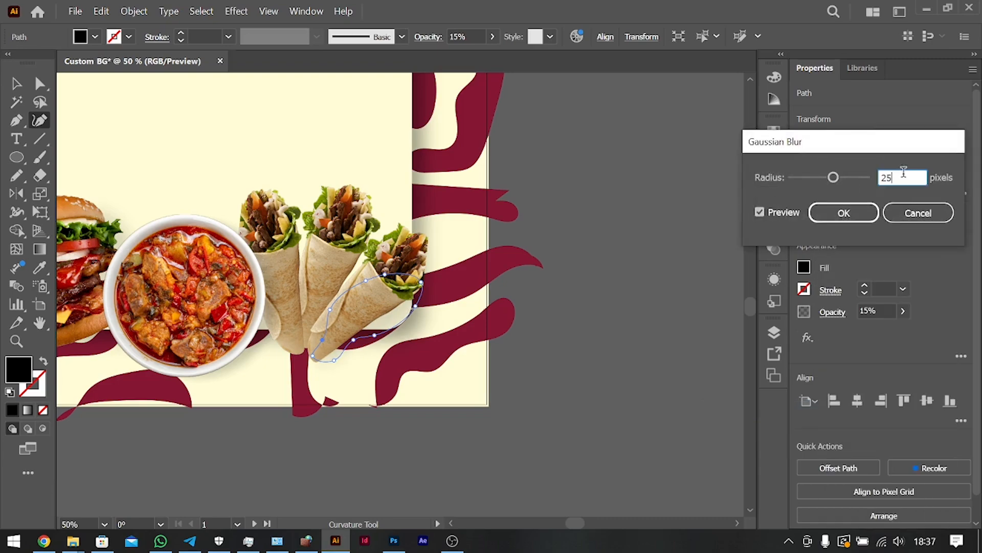
{"action": "key", "text": "Down"}
{"action": "key", "text": "shift+Down"}
{"action": "key", "text": "Return"}
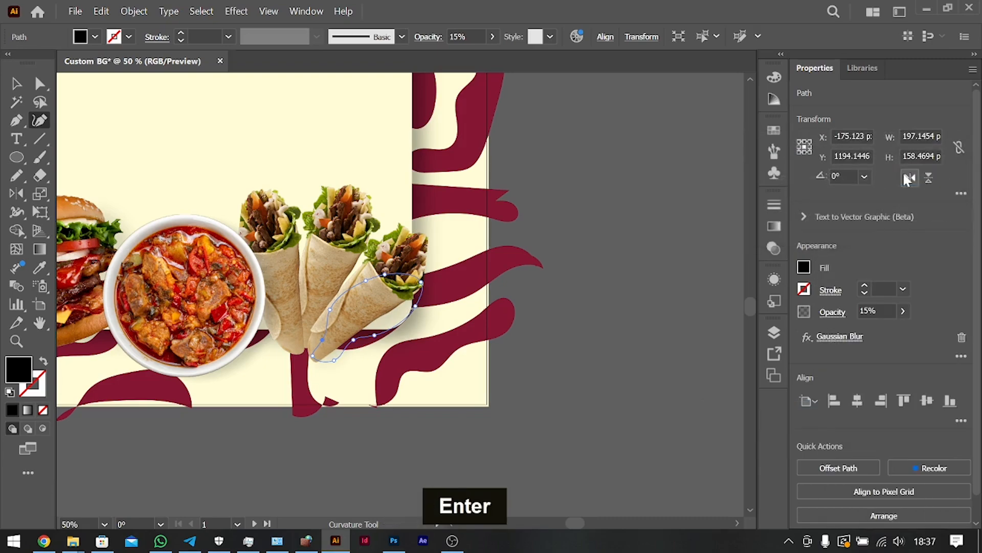
Set the wraps shadow's opacity to 20% and deselect it.
{"action": "left_click", "coordinate": [880, 311]}
{"action": "key", "text": "shift+Up"}
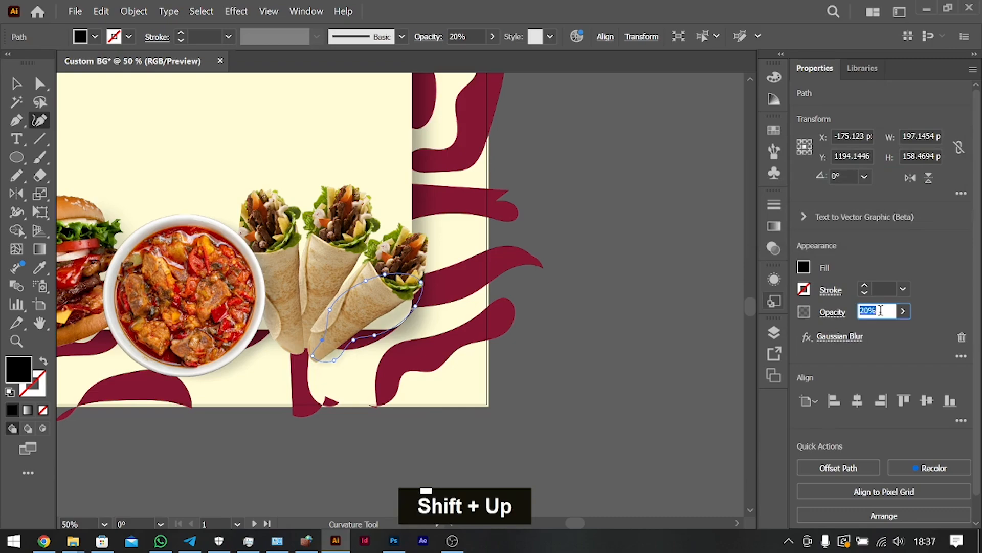
{"action": "left_click", "coordinate": [665, 330]}
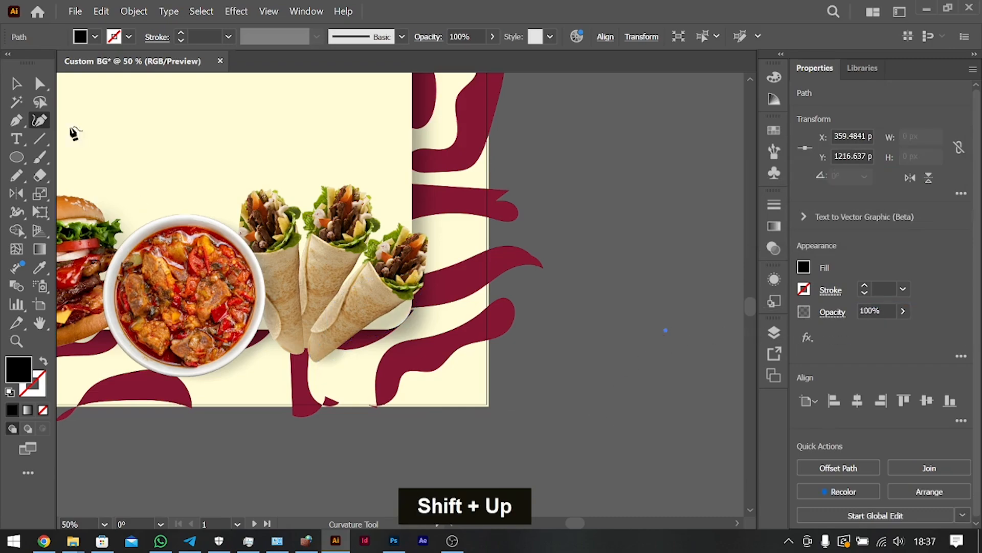
{"action": "left_click", "coordinate": [17, 84]}
{"action": "left_click", "coordinate": [530, 336]}
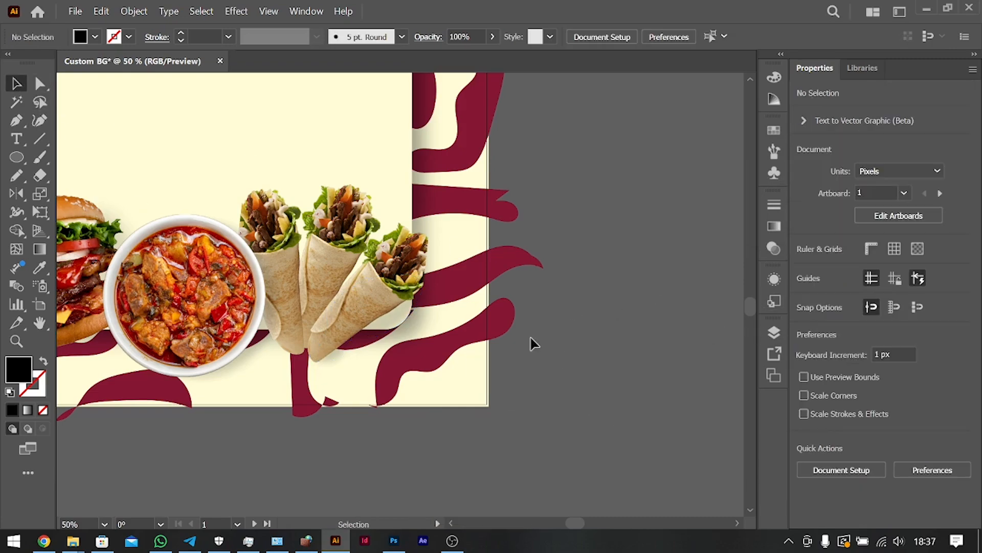
Add the text "Delicious Meals" on the upper part of the cream panel.
{"action": "key", "text": "ctrl+0"}
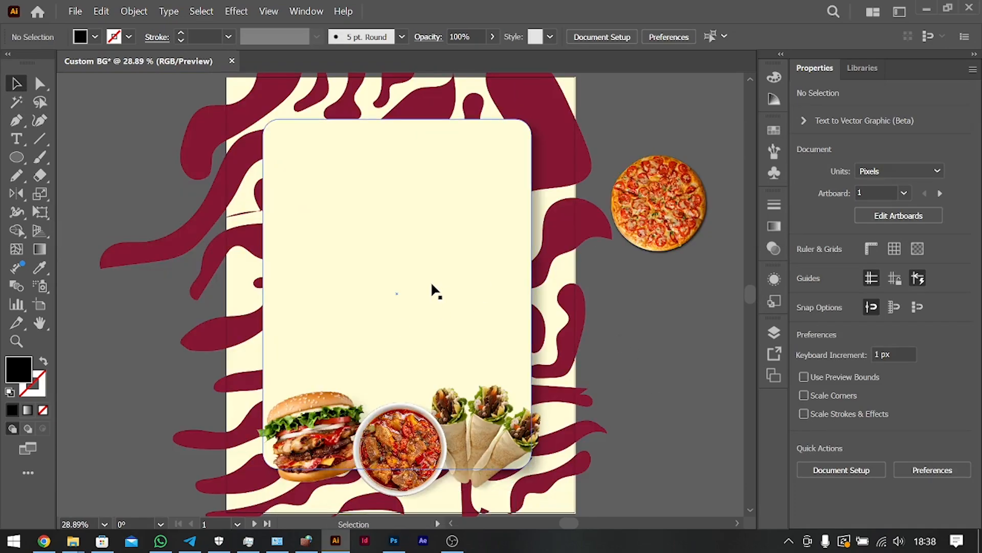
{"action": "left_click", "coordinate": [16, 138]}
{"action": "left_click", "coordinate": [307, 171]}
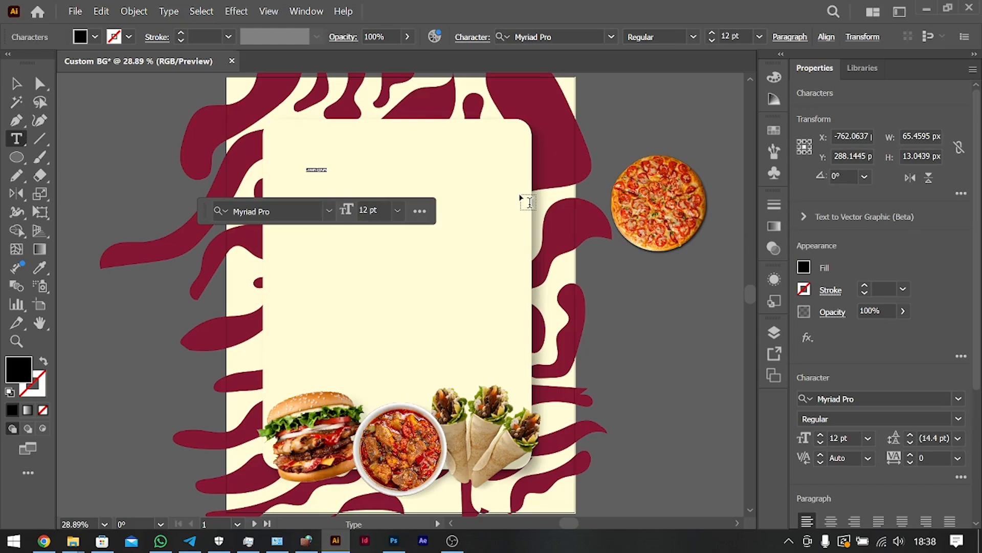
{"action": "type", "text": "Delicious Meals"}
{"action": "key", "text": "ctrl+a"}
{"action": "left_click", "coordinate": [894, 397]}
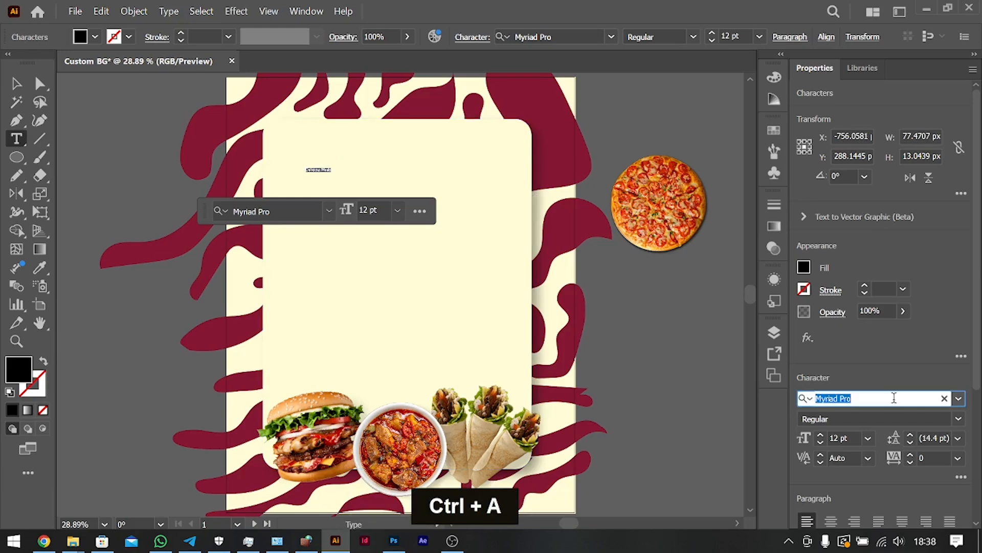
{"action": "type", "text": "Beau"}
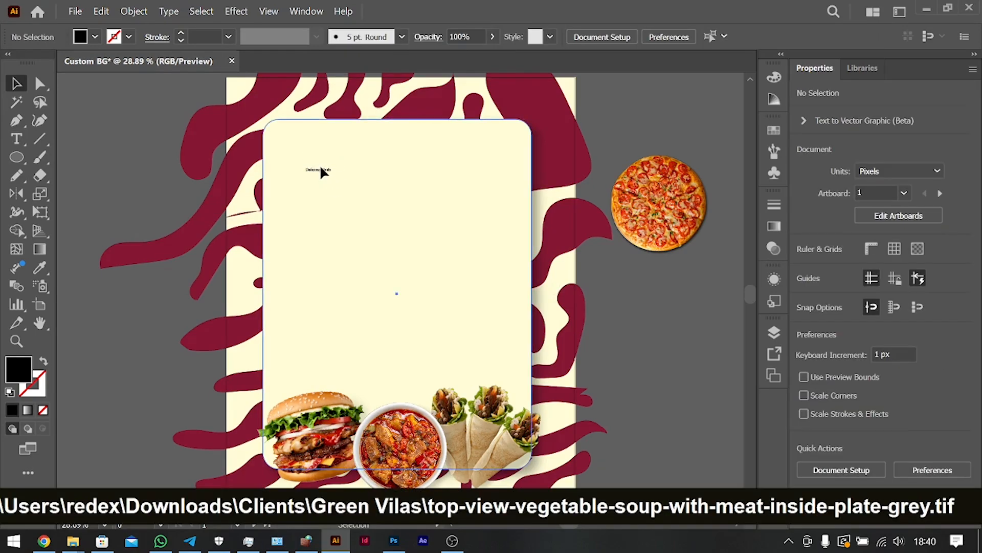
{"action": "left_click", "coordinate": [326, 171]}
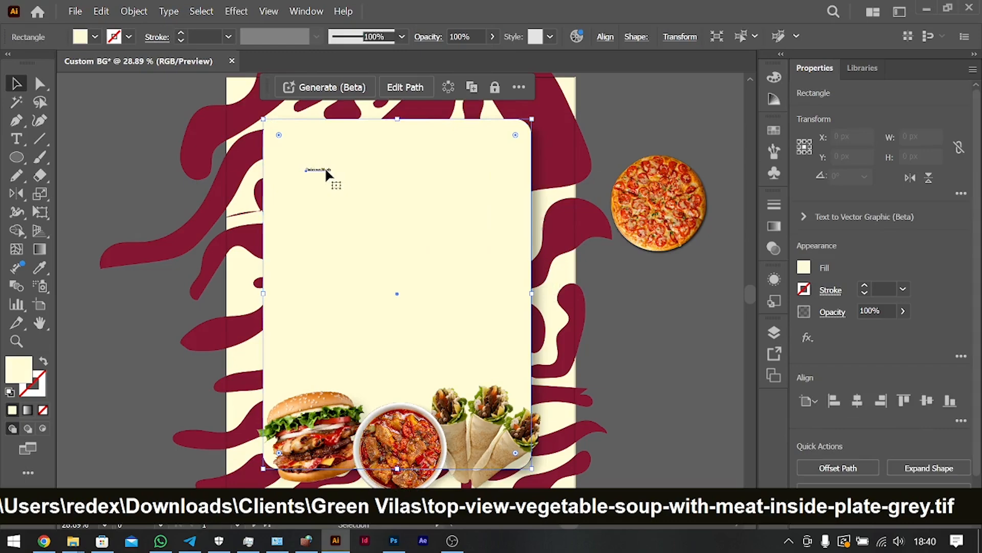
{"action": "left_click", "coordinate": [325, 171]}
{"action": "key", "text": "ctrl+a"}
{"action": "left_click", "coordinate": [643, 367]}
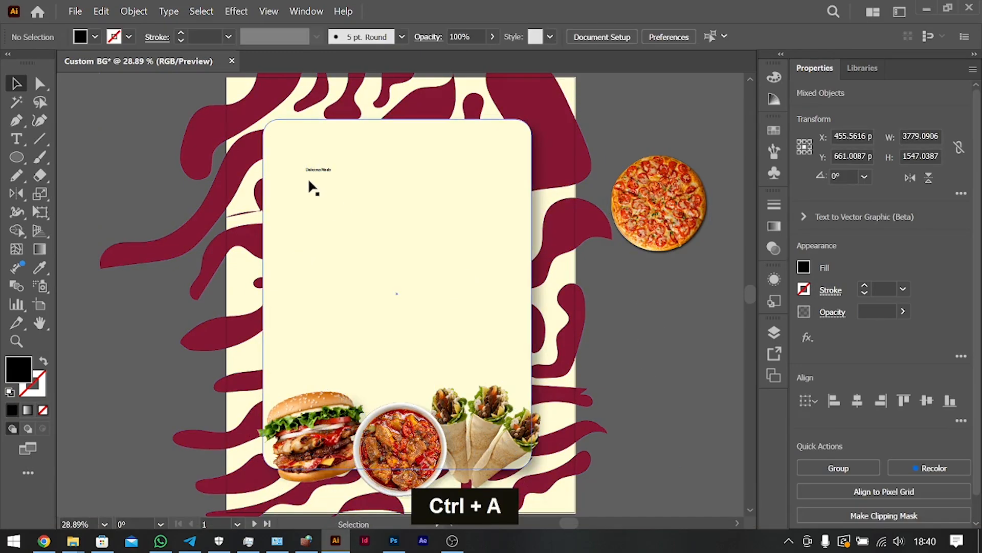
Set the "Delicious Meals" text's font to Beauty.
{"action": "left_click", "coordinate": [322, 172]}
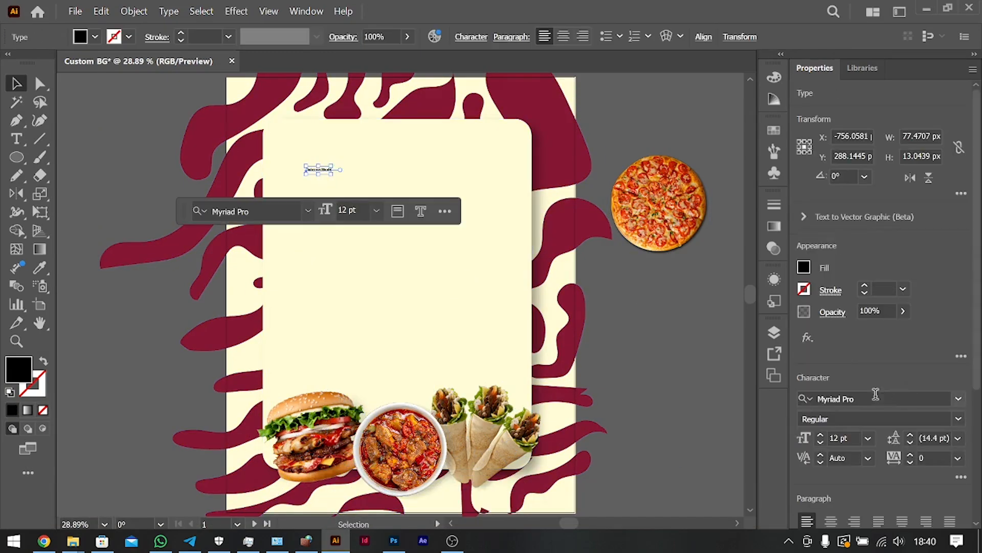
{"action": "left_click", "coordinate": [875, 398]}
{"action": "type", "text": "beu"}
{"action": "key", "text": "BackSpace"}
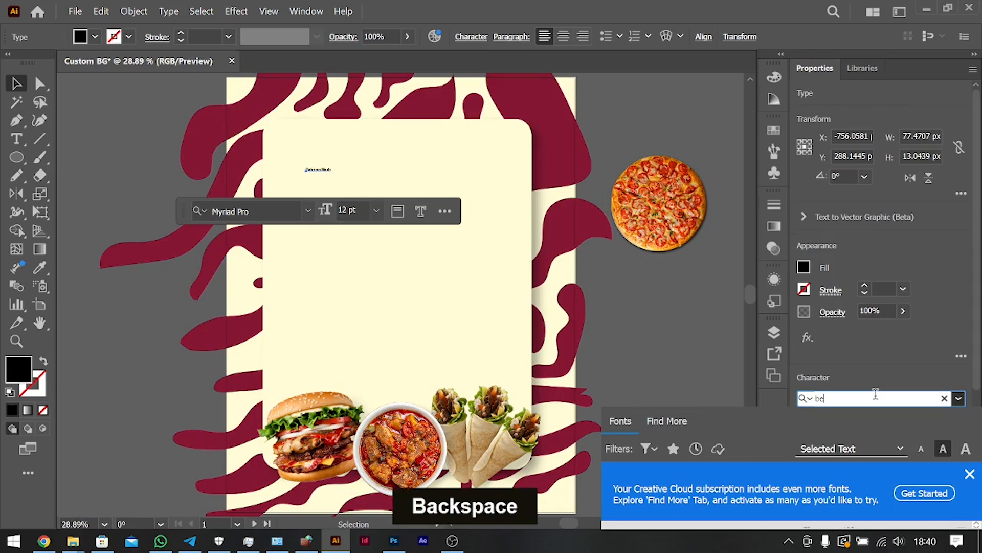
{"action": "type", "text": "au"}
{"action": "key", "text": "Return"}
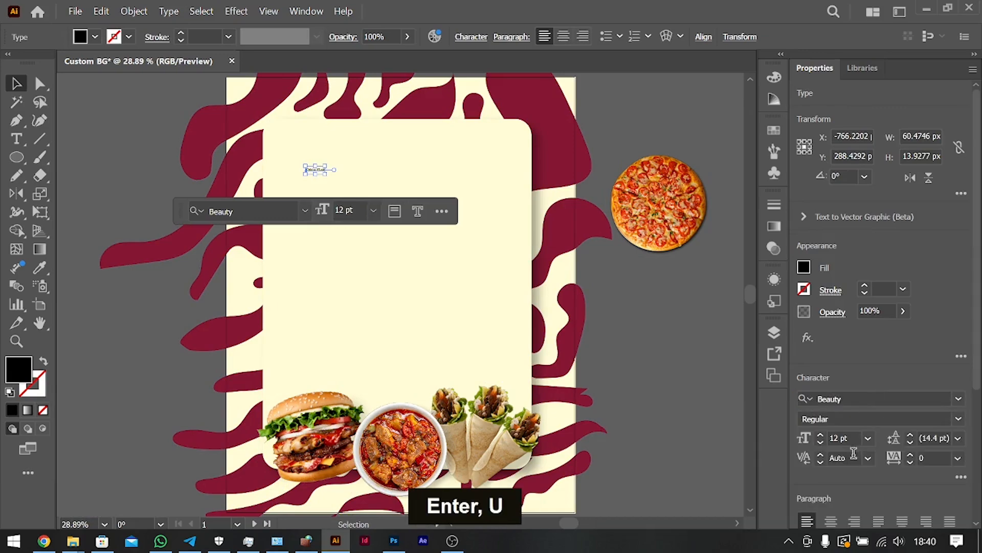
Move the "Delicious Meals" text on the panel and enlarge it to about 189 pt.
{"action": "left_click", "coordinate": [868, 438]}
{"action": "left_click", "coordinate": [892, 421]}
{"action": "left_click_drag", "start_coordinate": [352, 164], "coordinate": [387, 188]}
{"action": "left_click_drag", "start_coordinate": [451, 192], "coordinate": [546, 196]}
Break the heading into two lines, "Delicious" above "Meals", and centre-align its paragraph.
{"action": "double_click", "coordinate": [430, 188]}
{"action": "key", "text": "Return"}
{"action": "key", "text": "BackSpace"}
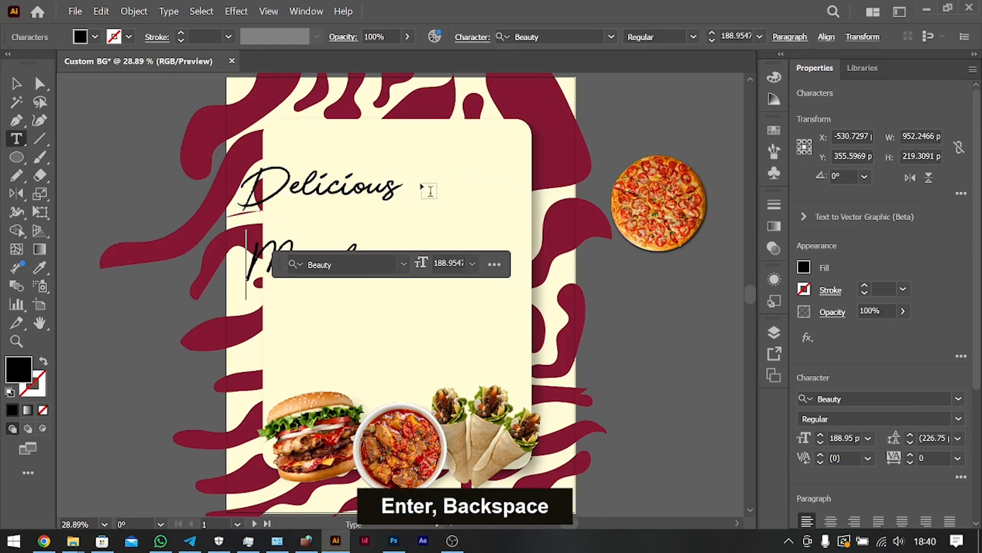
{"action": "key", "text": "ctrl+a"}
{"action": "key", "text": "ctrl+shift+c"}
{"action": "key", "text": "Escape"}
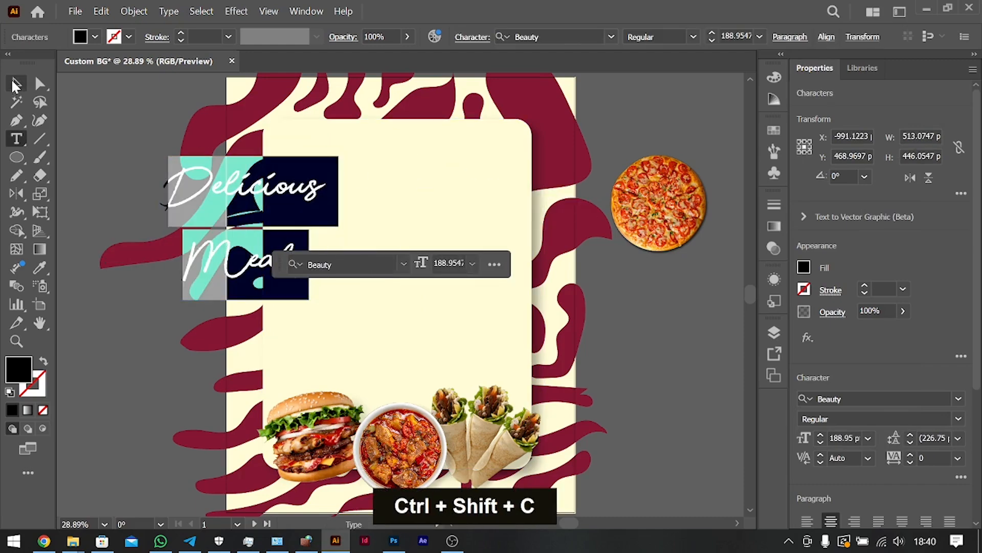
Move the heading to the middle of the panel's upper part and tighten its line spacing to 170.75 pt.
{"action": "left_click_drag", "start_coordinate": [292, 193], "coordinate": [414, 189]}
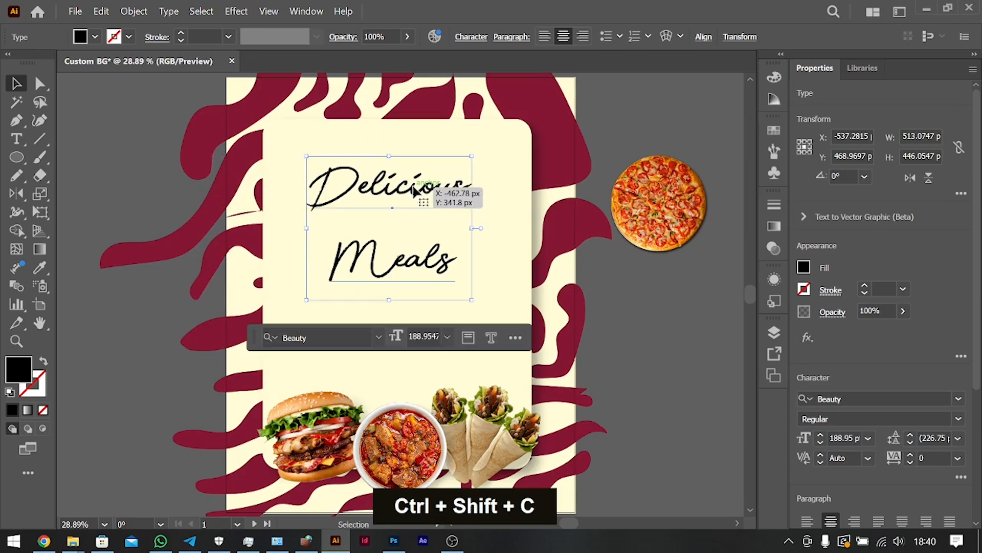
{"action": "key", "text": "alt+Up"}
{"action": "key", "text": "alt+Up"}
{"action": "key", "text": "alt+Up"}
{"action": "key", "text": "alt+Up"}
{"action": "key", "text": "alt+Up"}
{"action": "key", "text": "alt+Up"}
{"action": "key", "text": "alt+Up"}
{"action": "key", "text": "alt+Up"}
{"action": "key", "text": "alt+Up"}
{"action": "key", "text": "alt+Up"}
{"action": "key", "text": "alt+Up"}
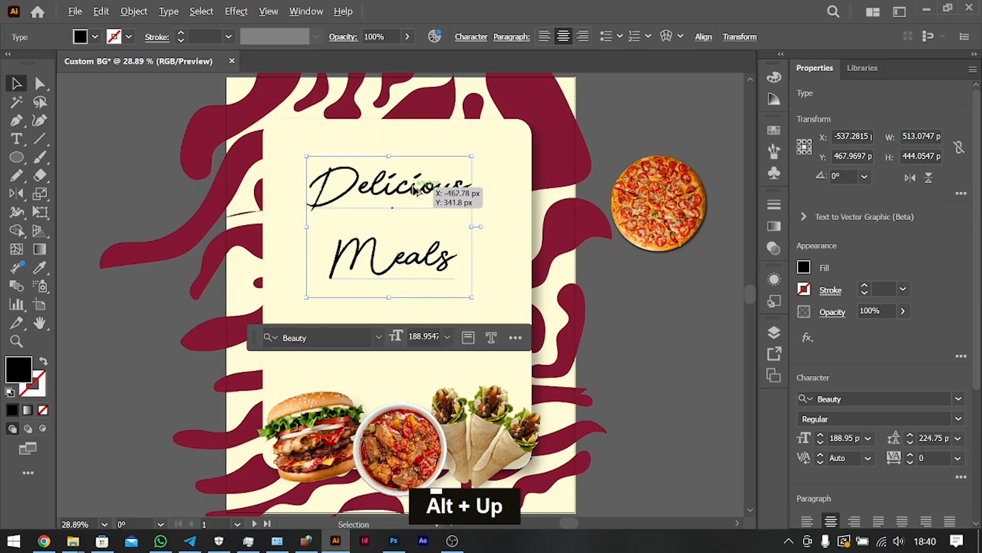
{"action": "key", "text": "alt+Up"}
{"action": "key", "text": "alt+Up"}
{"action": "key", "text": "alt+Up"}
{"action": "key", "text": "alt+Up"}
{"action": "key", "text": "alt+Up"}
{"action": "key", "text": "alt+Up"}
{"action": "key", "text": "alt+Up"}
{"action": "key", "text": "alt+Up"}
{"action": "key", "text": "alt+Up"}
{"action": "key", "text": "alt+Up"}
{"action": "key", "text": "alt+Up"}
{"action": "key", "text": "alt+Up"}
{"action": "key", "text": "alt+Up"}
{"action": "key", "text": "alt+Up"}
{"action": "key", "text": "alt+Up"}
{"action": "key", "text": "alt+Up"}
{"action": "key", "text": "alt+Up"}
{"action": "key", "text": "alt+Up"}
{"action": "key", "text": "alt+Up"}
{"action": "key", "text": "alt+Up"}
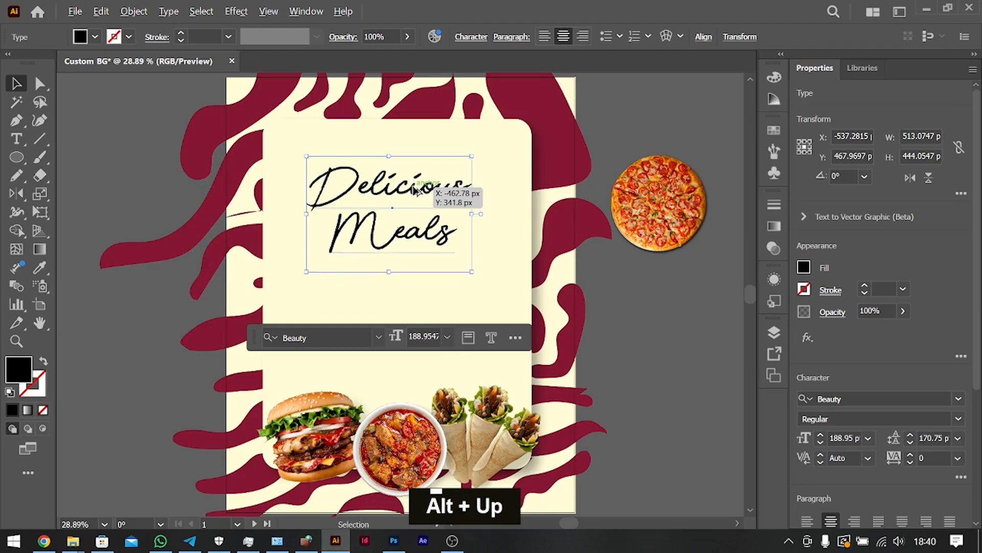
Duplicate the "Delicious Meals" heading just above itself and replace the copy's text with "Get Ready for".
{"action": "mouse_move", "coordinate": [413, 187]}
{"action": "left_mouse_down"}
{"action": "mouse_move", "coordinate": [413, 196]}
{"action": "mouse_move", "coordinate": [392, 181]}
{"action": "mouse_move", "coordinate": [403, 208]}
{"action": "mouse_move", "coordinate": [404, 173]}
{"action": "left_mouse_up"}
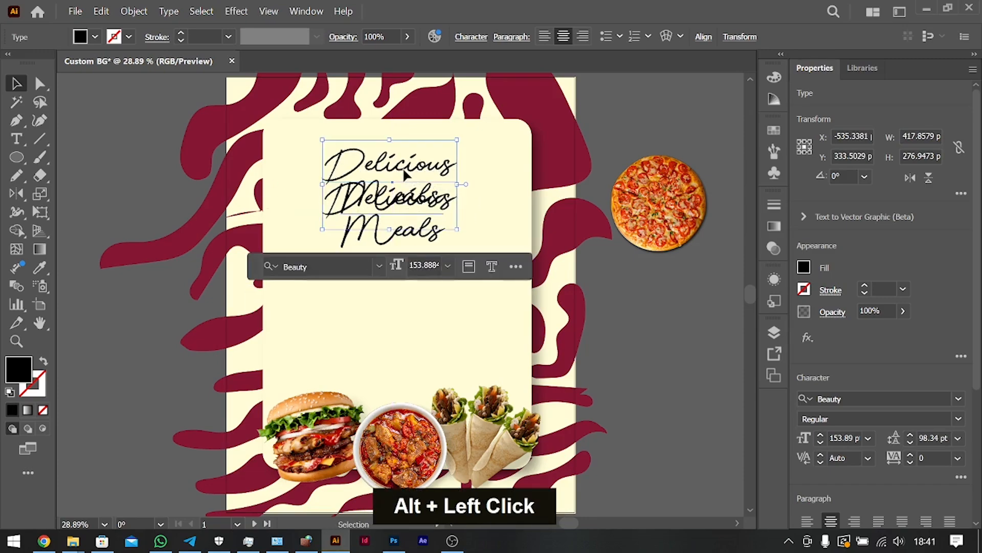
{"action": "double_click", "coordinate": [404, 168]}
{"action": "key", "text": "ctrl+a"}
{"action": "type", "text": "Get "}
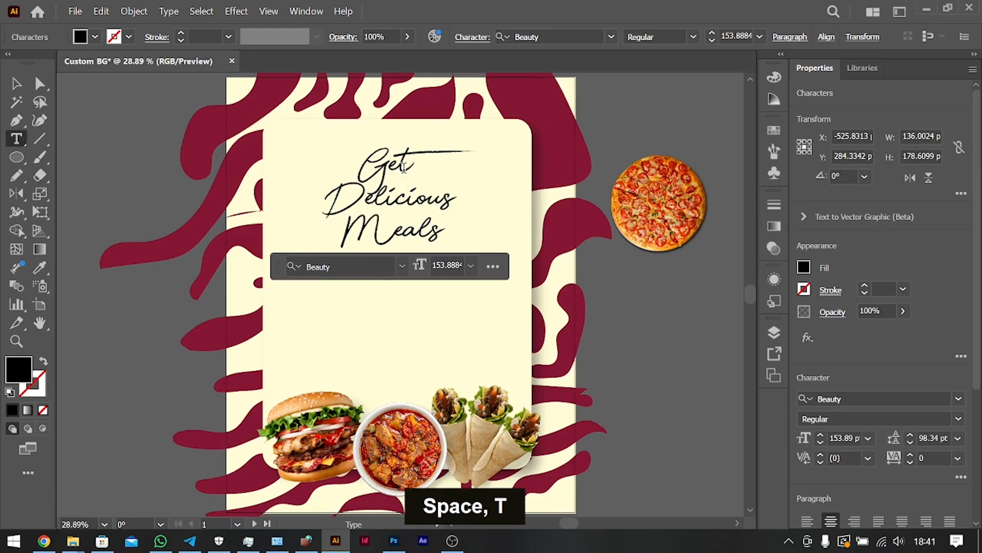
{"action": "type", "text": "Ready "}
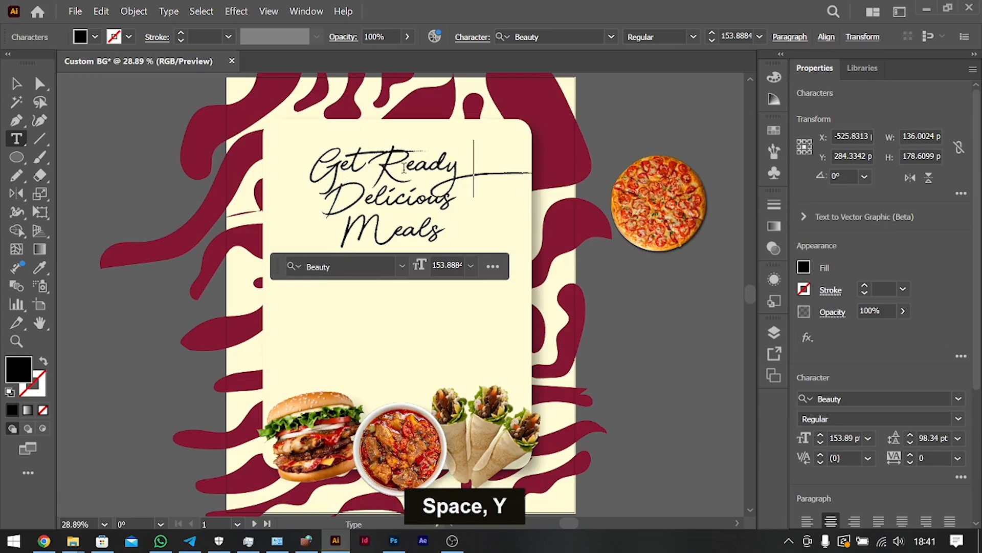
{"action": "type", "text": "for Del"}
{"action": "key", "text": "BackSpace"}
{"action": "key", "text": "BackSpace"}
{"action": "key", "text": "BackSpace"}
Change the font of the whole "Get Ready for" text to Satoshi Regular.
{"action": "key", "text": "ctrl+a"}
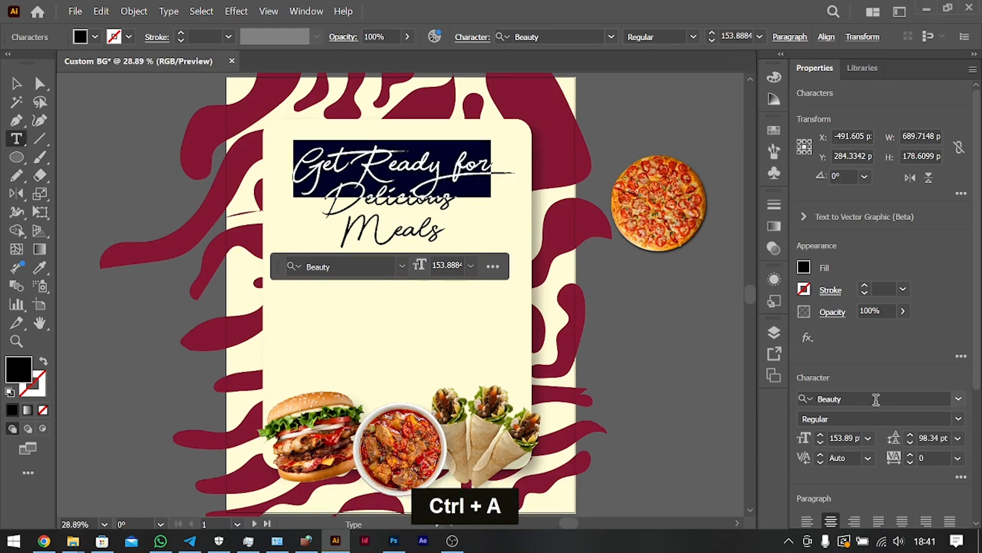
{"action": "left_click", "coordinate": [876, 398]}
{"action": "type", "text": "Satoshi"}
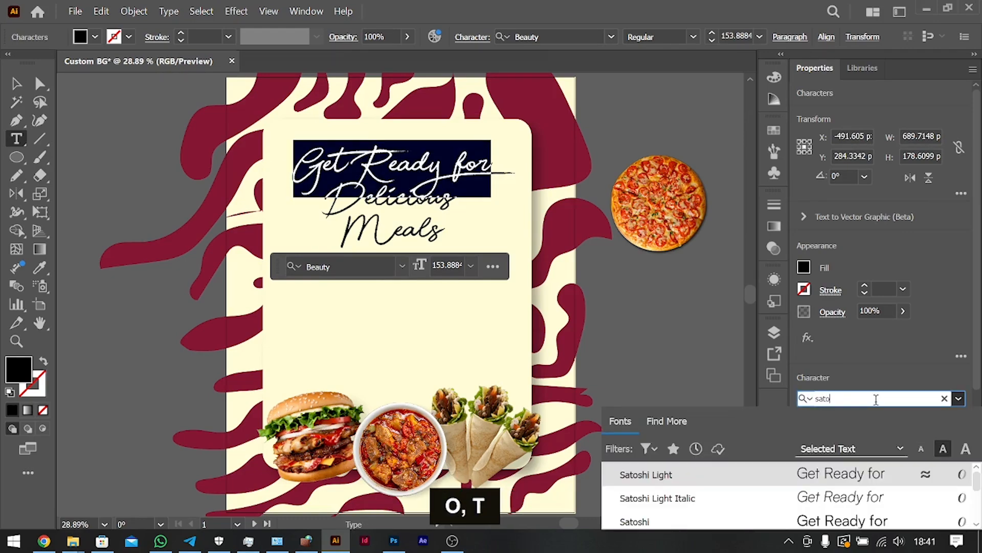
{"action": "key", "text": "Return"}
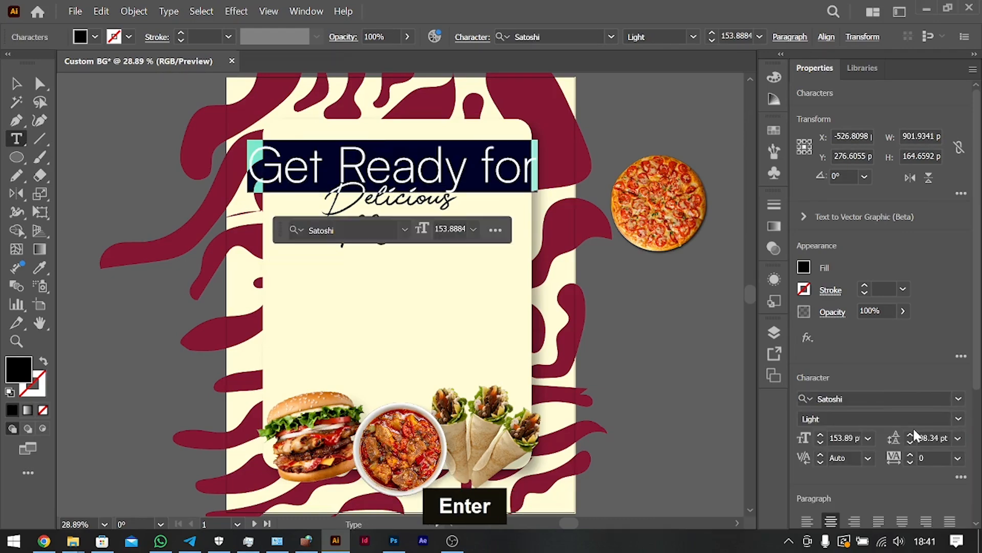
{"action": "left_click", "coordinate": [955, 417]}
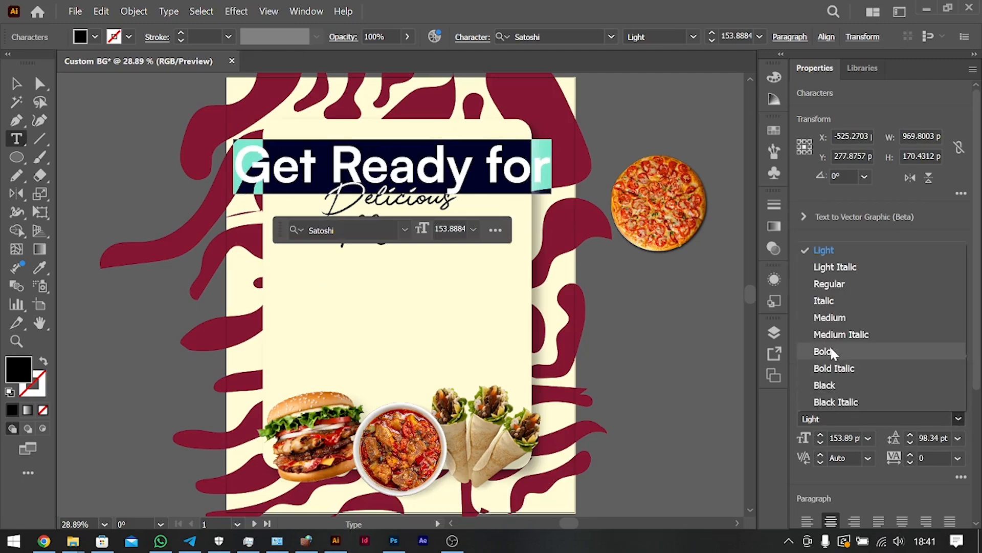
{"action": "left_click", "coordinate": [834, 318]}
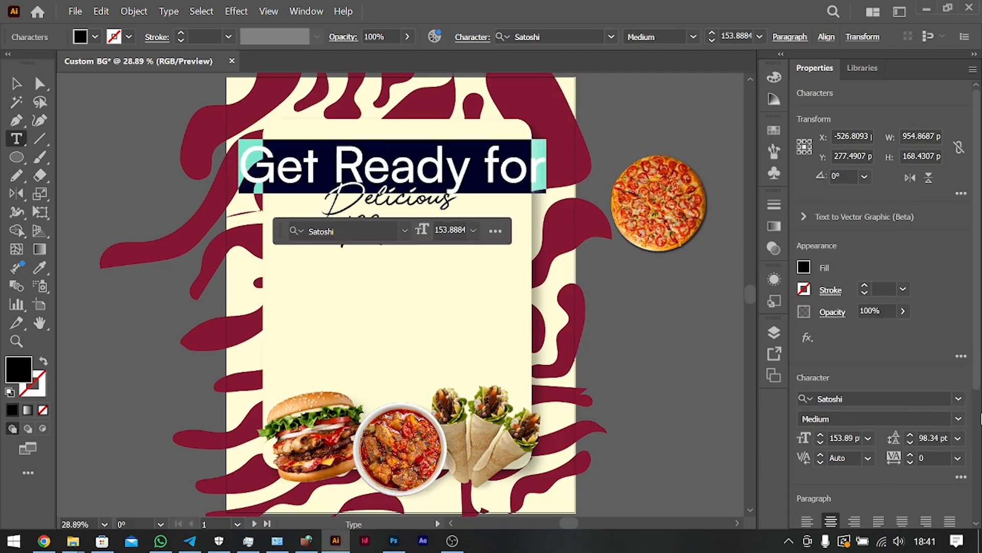
{"action": "left_click", "coordinate": [958, 418]}
{"action": "left_click", "coordinate": [818, 285]}
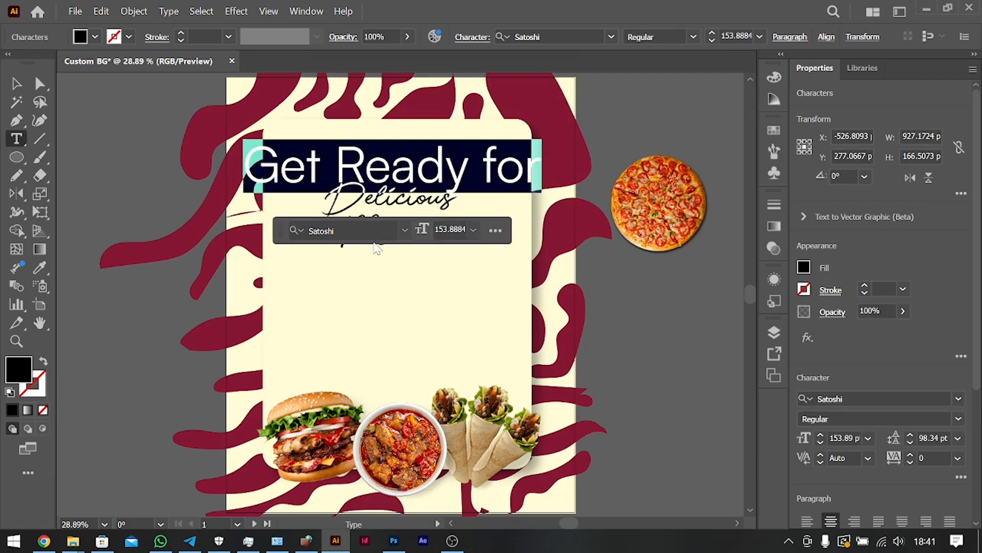
Convert the "Get Ready for" text to uppercase and finish editing it.
{"action": "left_click", "coordinate": [168, 12]}
{"action": "mouse_move", "coordinate": [324, 228]}
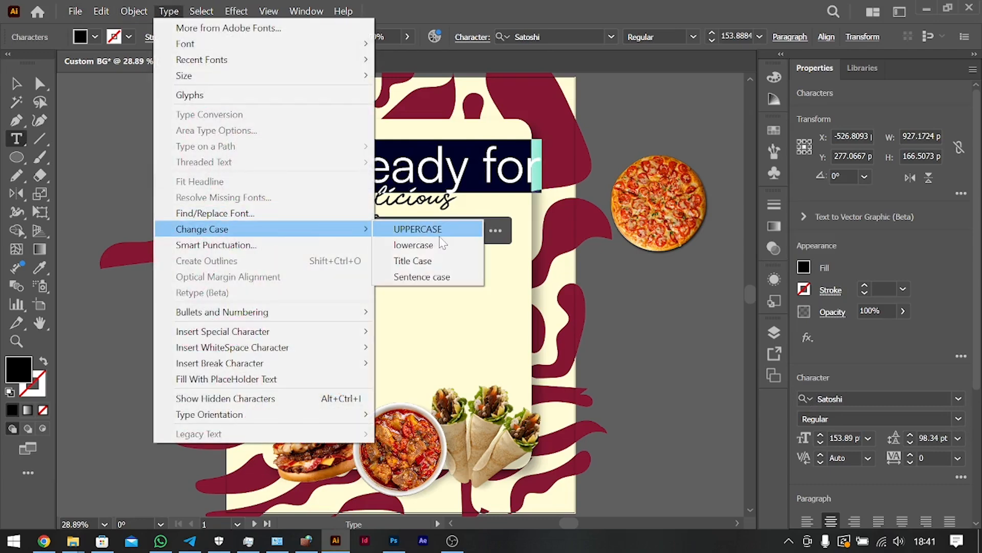
{"action": "left_click", "coordinate": [430, 229]}
{"action": "left_click", "coordinate": [18, 87]}
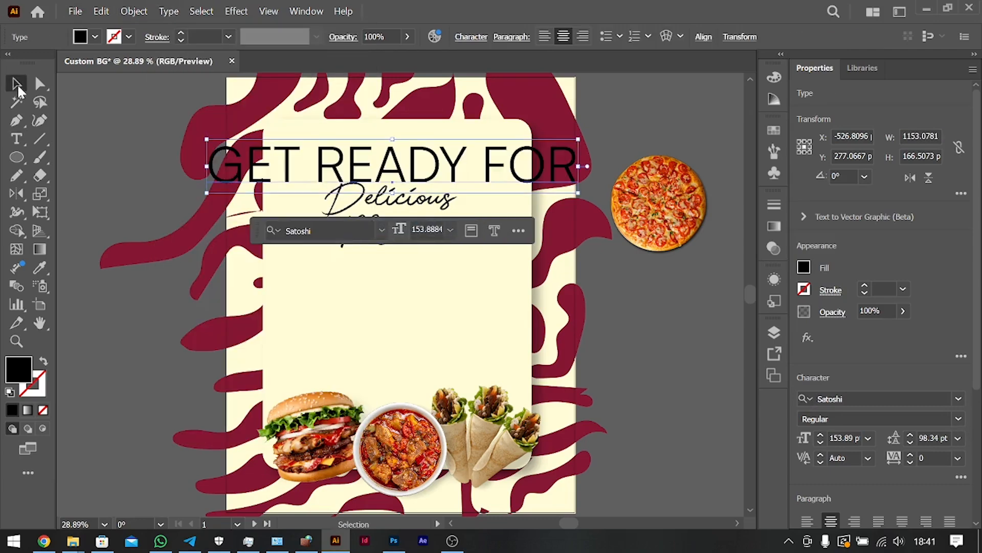
Set the "GET READY FOR" text to 36 pt and place it just above the "Delicious Meals" heading.
{"action": "left_click", "coordinate": [869, 439]}
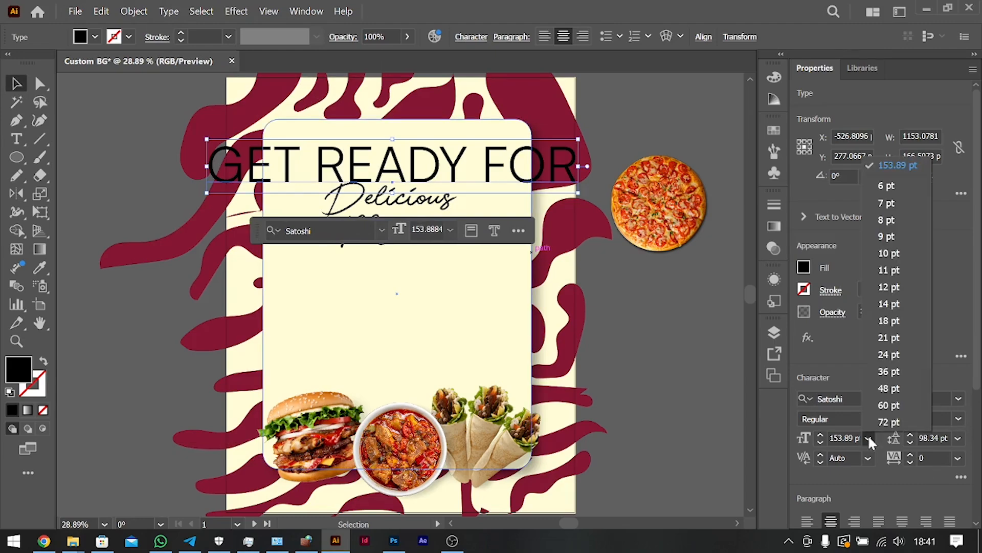
{"action": "left_click", "coordinate": [890, 372]}
{"action": "left_click_drag", "start_coordinate": [422, 180], "coordinate": [417, 163]}
Centre the "GET READY FOR" text and the "Delicious Meals" heading horizontally on the artboard.
{"action": "key", "text": "ctrl+shift+c"}
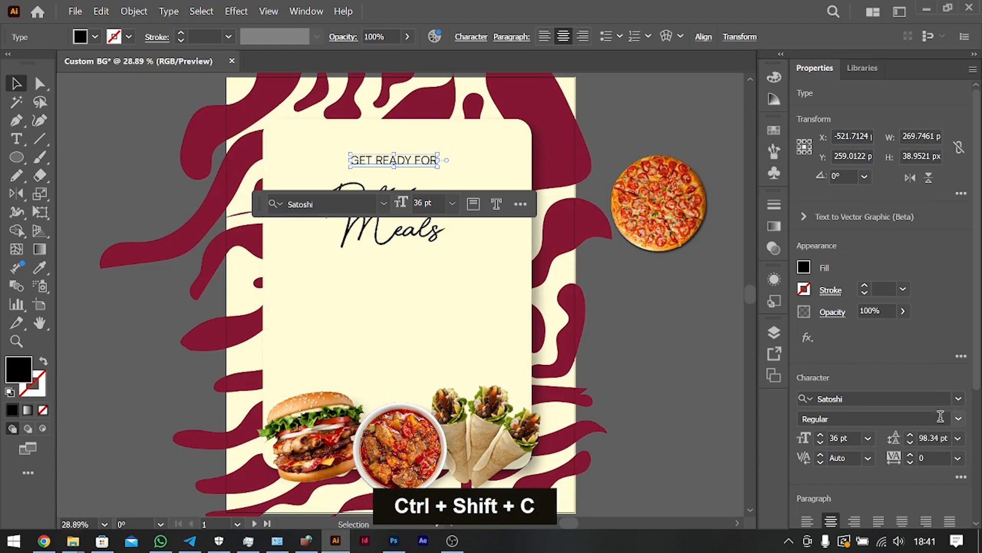
{"action": "scroll", "coordinate": [870, 465], "scroll_direction": "down", "scroll_amount": 4}
{"action": "left_click", "coordinate": [857, 453]}
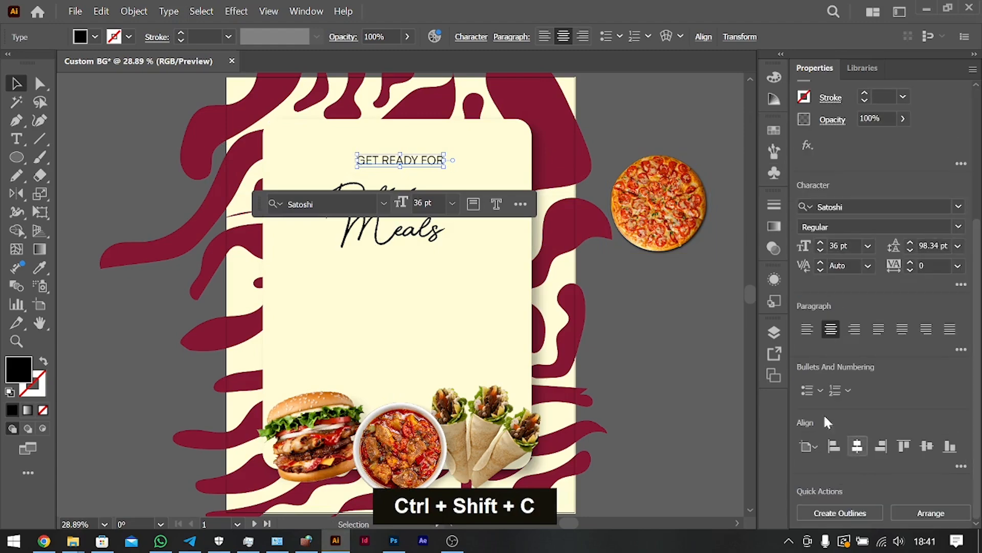
{"action": "left_click", "coordinate": [655, 390]}
{"action": "left_click", "coordinate": [417, 197]}
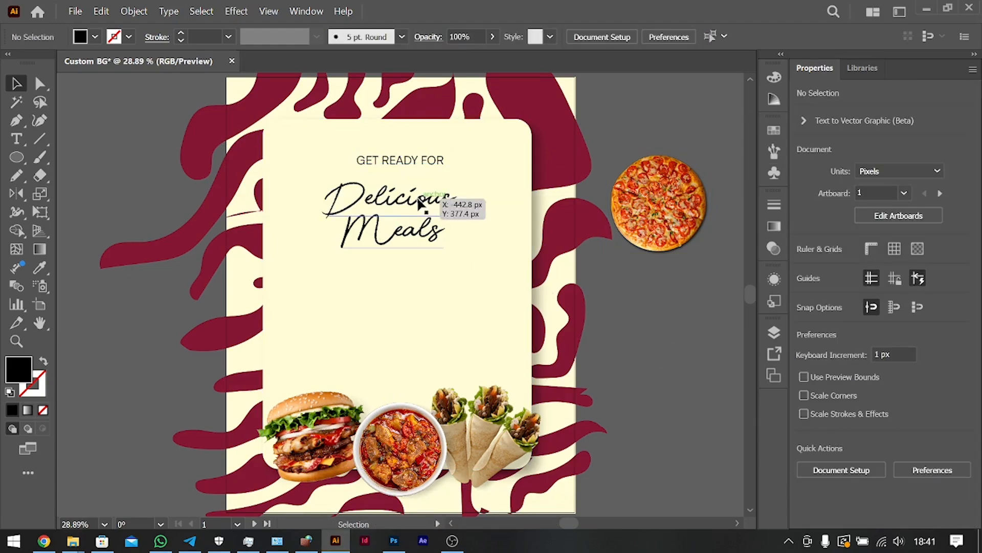
{"action": "scroll", "coordinate": [869, 481], "scroll_direction": "down", "scroll_amount": 4}
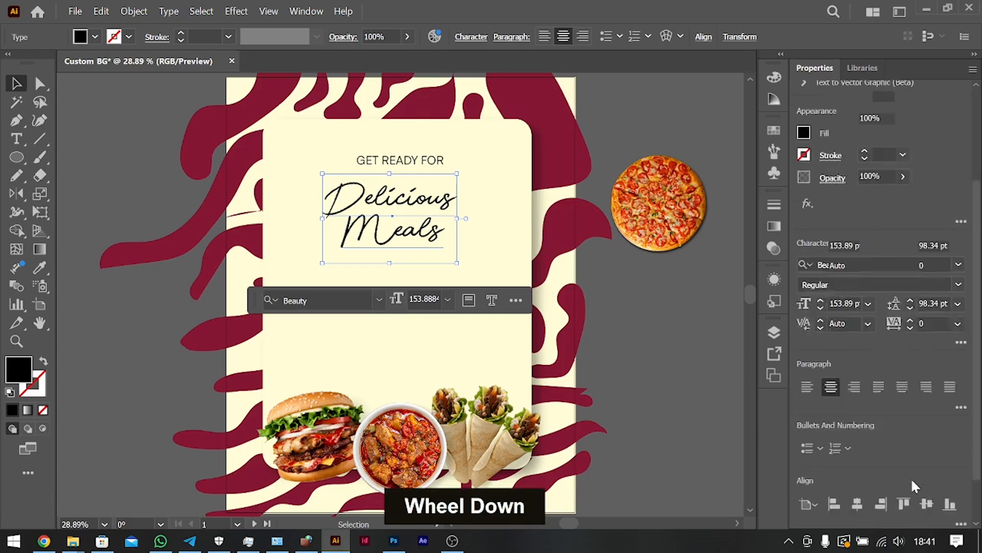
{"action": "left_click", "coordinate": [857, 447]}
{"action": "left_click", "coordinate": [664, 363]}
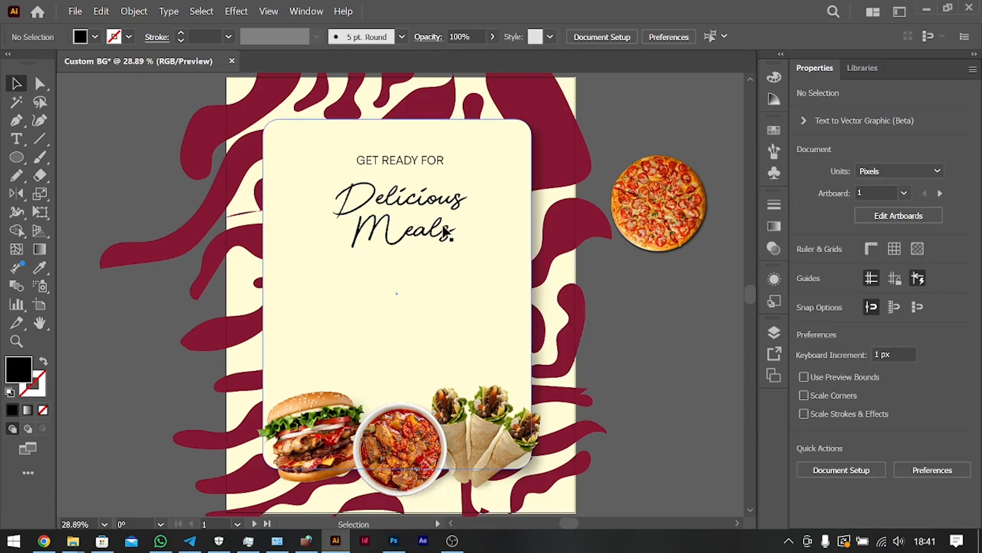
Group the cream panel with the offset rectangle behind it and shift the group slightly right to centre the panel on the artboard.
{"action": "left_click", "coordinate": [527, 228]}
{"action": "left_click", "coordinate": [532, 204], "text": "shift"}
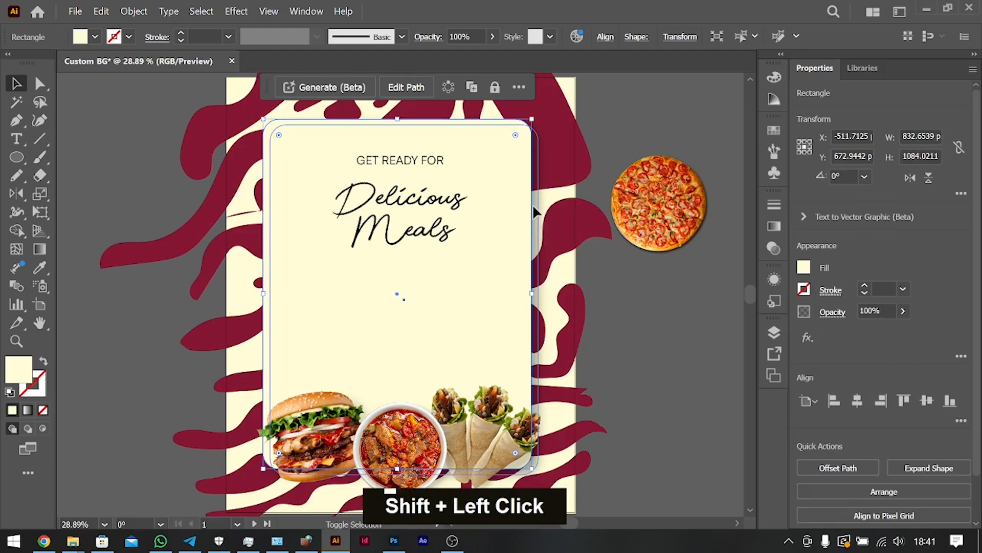
{"action": "key", "text": "ctrl+g"}
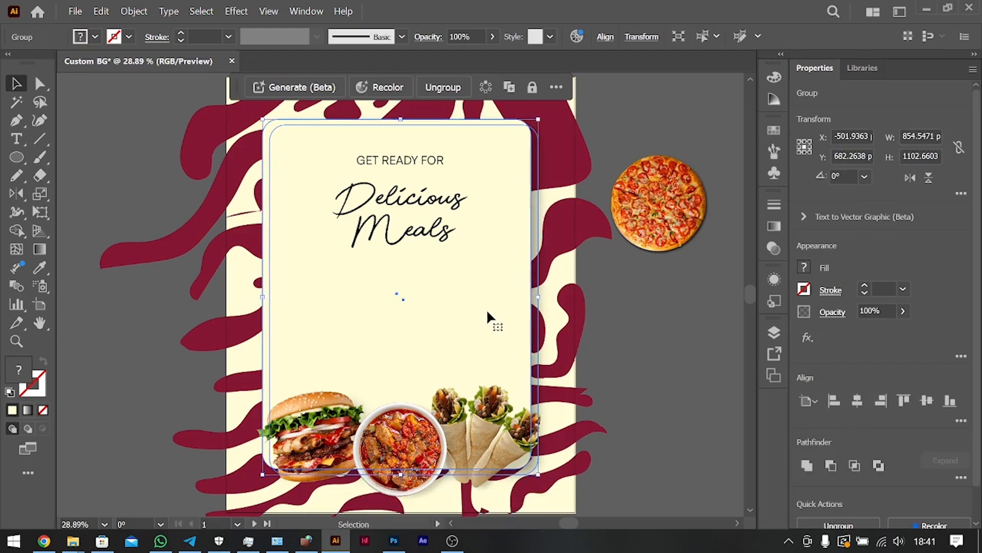
{"action": "left_click_drag", "start_coordinate": [487, 308], "coordinate": [492, 308]}
{"action": "left_click", "coordinate": [662, 322]}
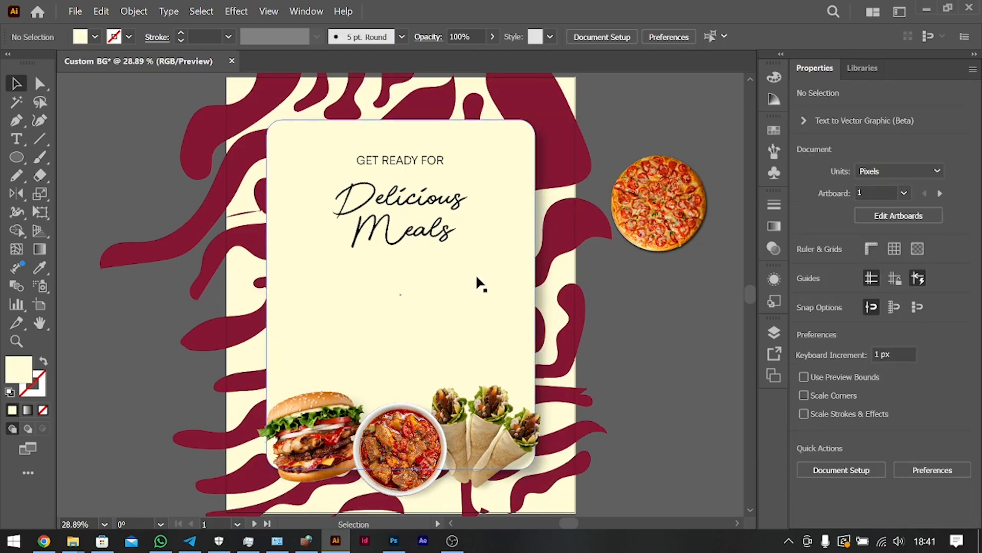
{"action": "left_click", "coordinate": [404, 392]}
{"action": "left_click", "coordinate": [429, 422], "text": "shift"}
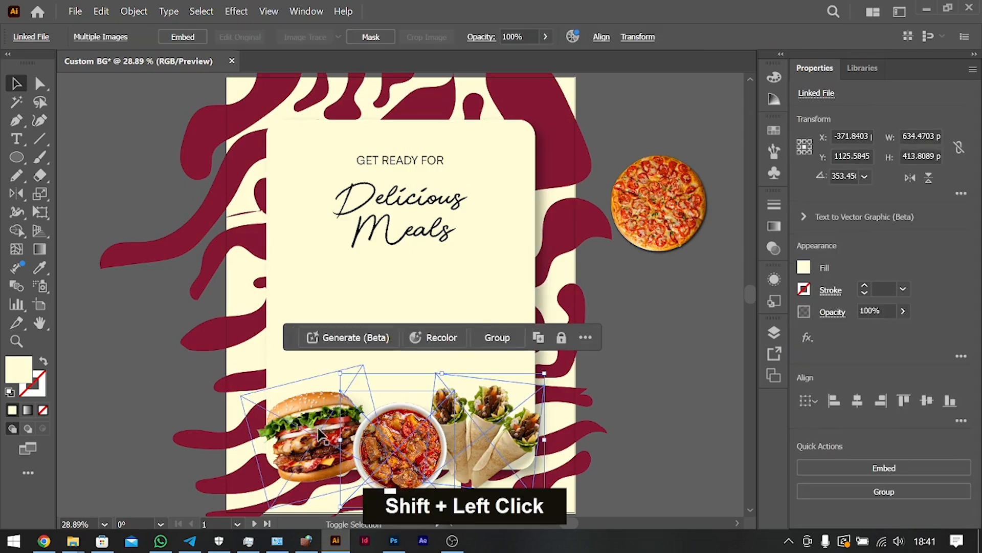
{"action": "left_click", "coordinate": [658, 382]}
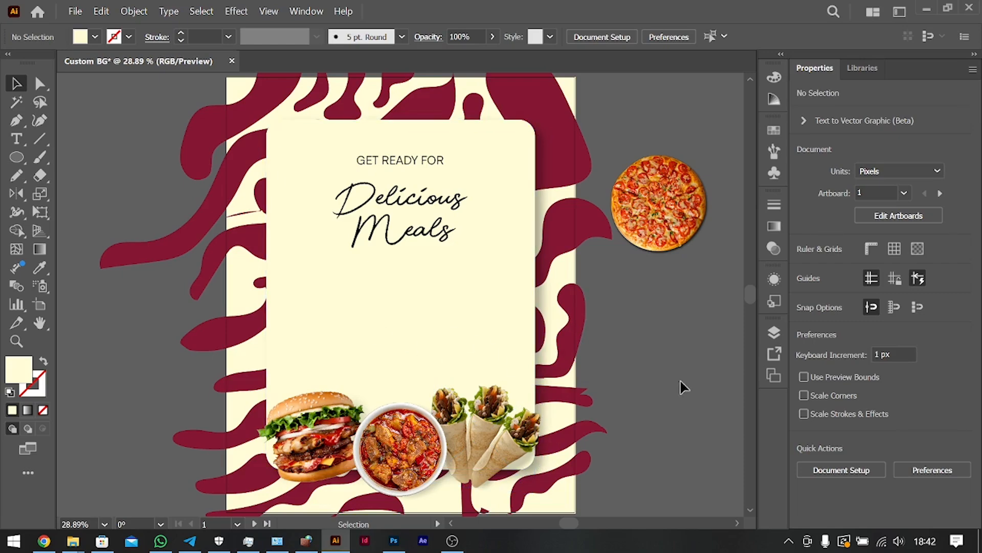
Duplicate the "GET READY FOR" text straight down below the "Delicious Meals" heading and select all of the copy's text for replacement.
{"action": "left_click", "coordinate": [421, 161]}
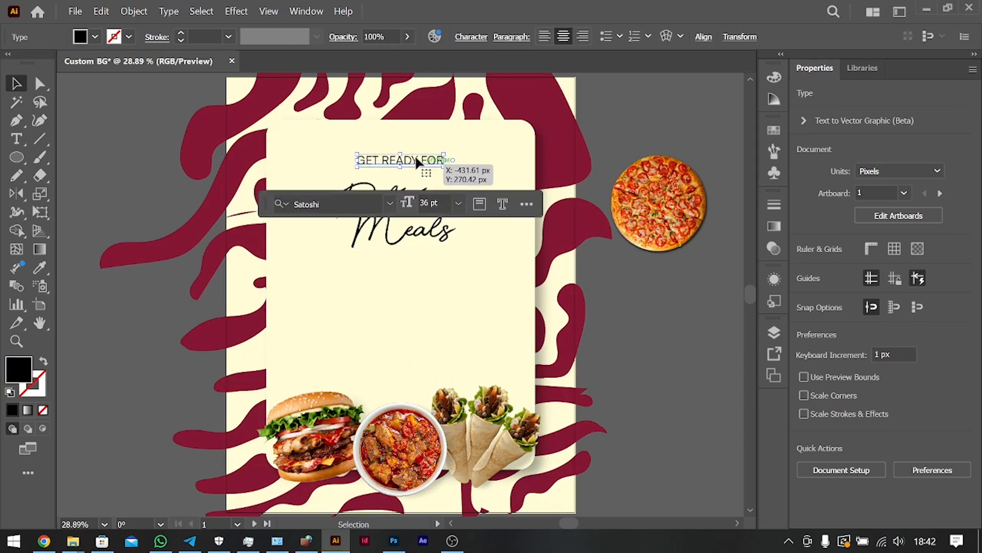
{"action": "left_click_drag", "start_coordinate": [417, 157], "coordinate": [416, 276]}
{"action": "double_click", "coordinate": [414, 277]}
{"action": "key", "text": "ctrl+a"}
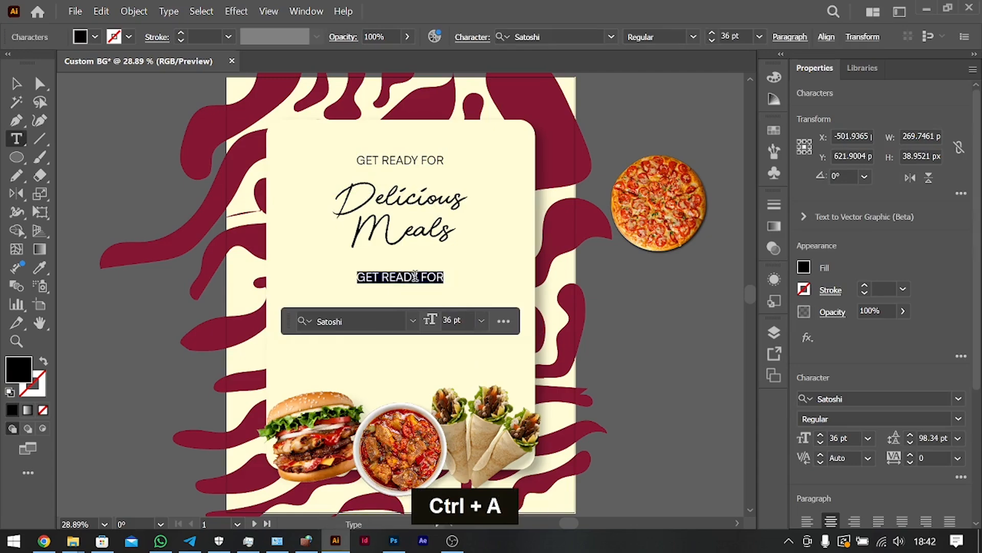
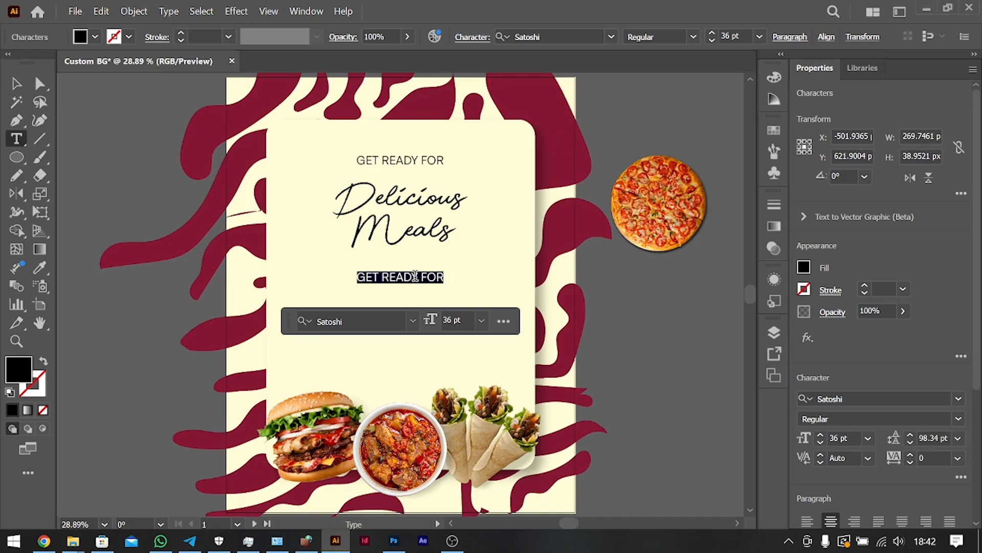
Replace the copied text with the two-line tagline "EAT AND GET THE BEST MEAL / FOR SHIKINI MONEY".
{"action": "type", "text": "EAT AND GET "}
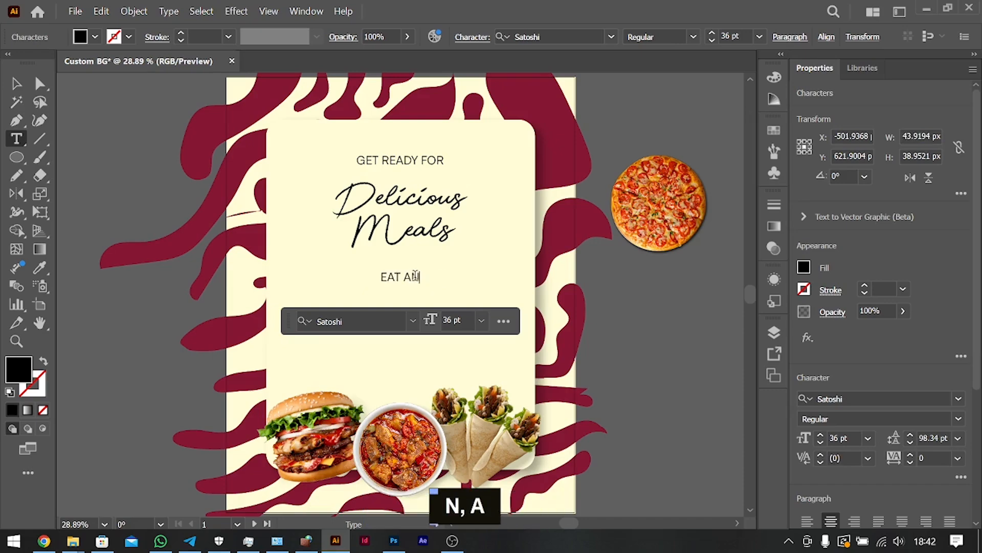
{"action": "type", "text": "THE BEST MEAL"}
{"action": "key", "text": "Return"}
{"action": "type", "text": "FOR SHIKINI MONEY"}
Set the tagline's leading to Auto, scale it down to about 26.6 pt and place it just below the "Delicious Meals" heading.
{"action": "key", "text": "ctrl+a"}
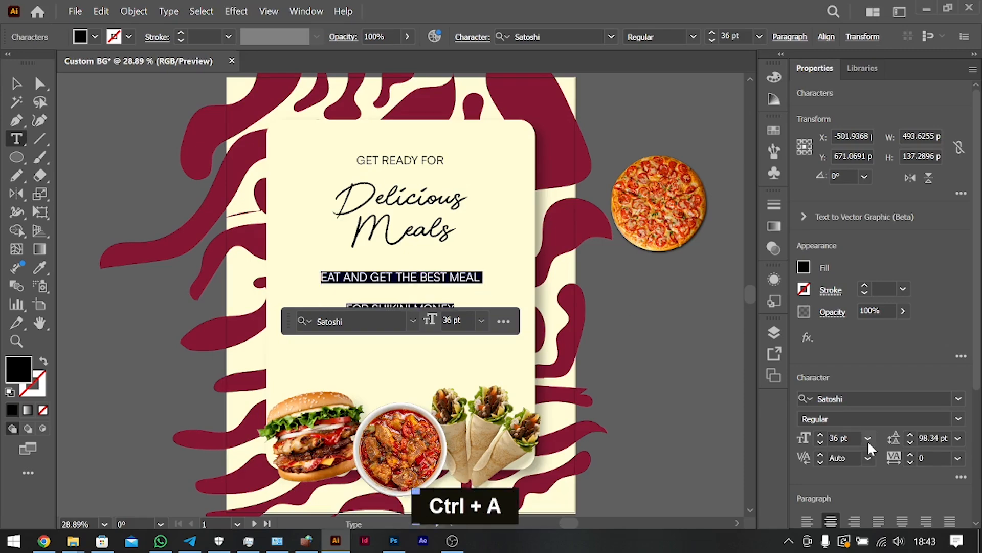
{"action": "left_click", "coordinate": [958, 438]}
{"action": "left_click", "coordinate": [18, 84]}
{"action": "left_click_drag", "start_coordinate": [400, 298], "coordinate": [418, 267]}
Duplicate the tagline, change it to "join us for our grand opening / with guest from nigeria and west africa" and place it just above the food images.
{"action": "left_click_drag", "start_coordinate": [423, 264], "coordinate": [423, 309]}
{"action": "double_click", "coordinate": [424, 308]}
{"action": "key", "text": "ctrl+a"}
{"action": "type", "text": "join us for our grand opening"}
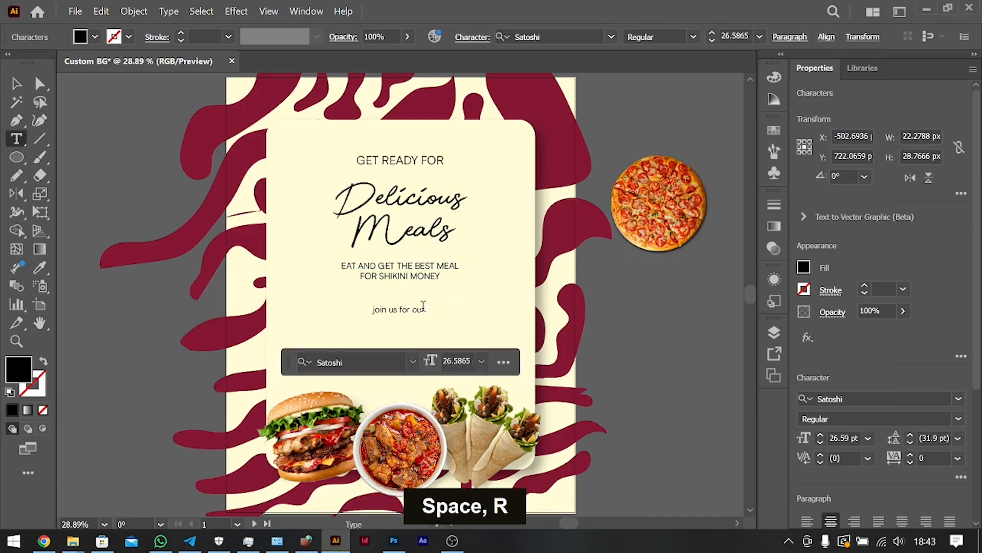
{"action": "key", "text": "Return"}
{"action": "type", "text": "with guest from"}
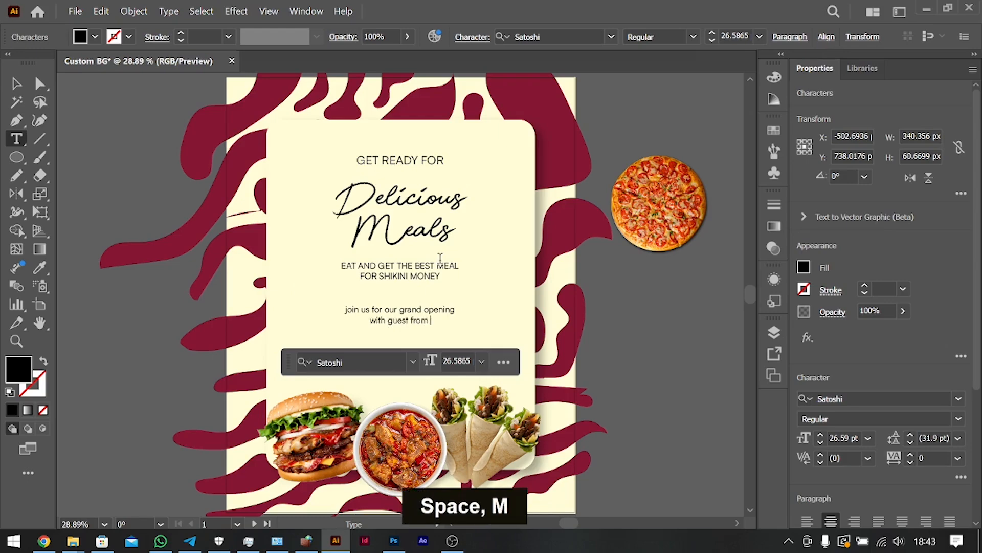
{"action": "type", "text": " nigeria and west africa"}
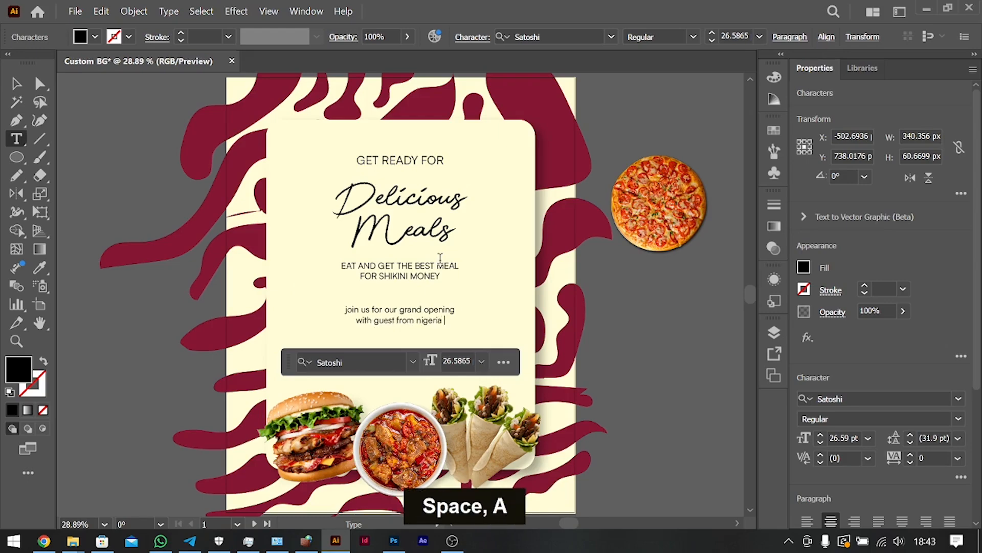
{"action": "key", "text": "Escape"}
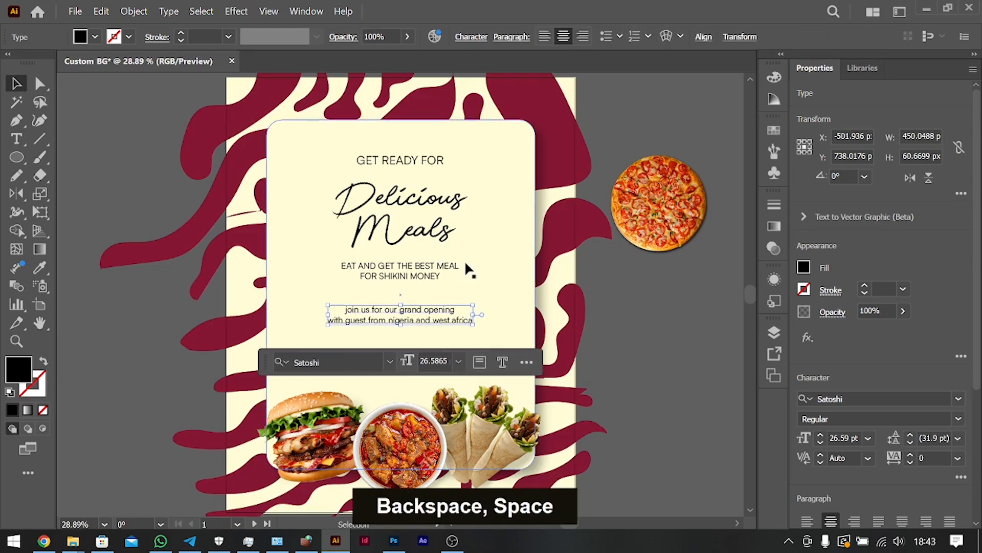
{"action": "left_click_drag", "start_coordinate": [415, 315], "coordinate": [416, 372]}
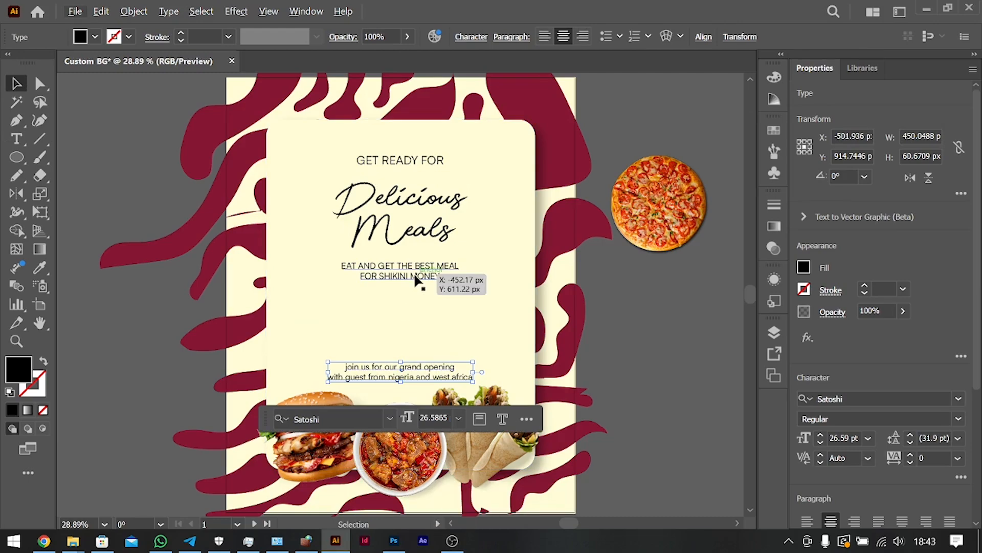
Duplicate the tagline just below itself, change the copy to "NGN2,000" and set it in Monument Extended Ultrabold.
{"action": "left_click_drag", "start_coordinate": [423, 273], "coordinate": [421, 306]}
{"action": "double_click", "coordinate": [422, 307]}
{"action": "key", "text": "ctrl+a"}
{"action": "type", "text": "Meals"}
{"action": "key", "text": "ctrl+a"}
{"action": "left_click", "coordinate": [875, 396]}
{"action": "type", "text": "GN"}
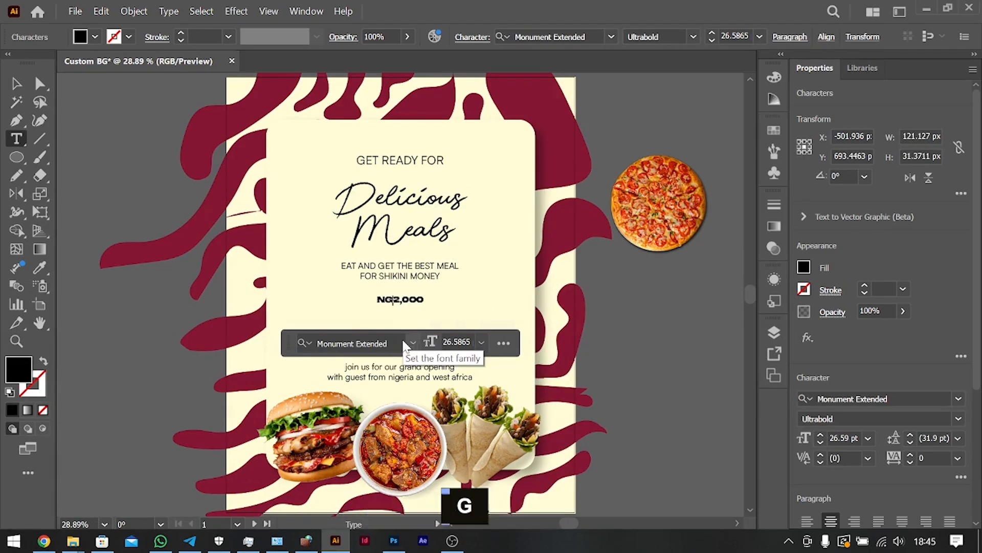
Give "NGN" a lighter font style and a smaller size, and take it out of the price text.
{"action": "key", "text": "ctrl+equal"}
{"action": "key", "text": "ctrl+equal"}
{"action": "key", "text": "ctrl+equal"}
{"action": "double_click", "coordinate": [361, 295]}
{"action": "key", "text": "ctrl+c"}
{"action": "left_click", "coordinate": [958, 419]}
{"action": "left_click", "coordinate": [845, 435]}
{"action": "key", "text": "ctrl+shift+comma"}
{"action": "key", "text": "ctrl+shift+comma"}
{"action": "key", "text": "ctrl+shift+comma"}
{"action": "key", "text": "ctrl+shift+comma"}
{"action": "key", "text": "ctrl+shift+comma"}
{"action": "key", "text": "ctrl+shift+comma"}
{"action": "key", "text": "Delete"}
{"action": "key", "text": "Delete"}
Enlarge the "2,000" price, position it below the tagline and colour it with the background's dark red.
{"action": "left_click", "coordinate": [17, 83]}
{"action": "left_click_drag", "start_coordinate": [437, 307], "coordinate": [525, 336]}
{"action": "left_click_drag", "start_coordinate": [482, 303], "coordinate": [482, 336]}
{"action": "key", "text": "i"}
{"action": "left_click", "coordinate": [731, 201]}
Paste "NGN" as separate text, place it to the left of the "2,000" price and increase its size.
{"action": "scroll", "coordinate": [732, 201], "scroll_direction": "left", "scroll_amount": 3}
{"action": "left_click", "coordinate": [16, 83]}
{"action": "left_click", "coordinate": [289, 269]}
{"action": "key", "text": "ctrl+v"}
{"action": "left_click", "coordinate": [18, 84]}
{"action": "left_click_drag", "start_coordinate": [300, 267], "coordinate": [261, 330]}
{"action": "key", "text": "ctrl+shift+period"}
{"action": "key", "text": "ctrl+shift+period"}
{"action": "key", "text": "ctrl+shift+period"}
{"action": "key", "text": "ctrl+shift+period"}
Draw a thin vertical divider line between "NGN" and the "2,000" price and adjust its stroke weight.
{"action": "left_click", "coordinate": [39, 139]}
{"action": "key", "text": "Up"}
{"action": "key", "text": "Up"}
{"action": "key", "text": "Up"}
{"action": "mouse_move", "coordinate": [279, 293]}
{"action": "left_mouse_down"}
{"action": "mouse_move", "coordinate": [281, 356]}
{"action": "mouse_move", "coordinate": [243, 327]}
{"action": "left_mouse_up"}
{"action": "left_click", "coordinate": [864, 286]}
{"action": "key", "text": "Up"}
{"action": "key", "text": "Up"}
{"action": "key", "text": "shift+Left"}
Group "NGN", the divider line and the "2,000" price, and centre the group horizontally on the artboard.
{"action": "left_click", "coordinate": [16, 84]}
{"action": "left_click", "coordinate": [307, 328], "text": "shift"}
{"action": "left_click", "coordinate": [271, 328], "text": "shift"}
{"action": "key", "text": "ctrl+g"}
{"action": "left_click", "coordinate": [857, 400]}
{"action": "left_click_drag", "start_coordinate": [467, 241], "coordinate": [467, 293], "text": "alt"}
{"action": "double_click", "coordinate": [460, 272]}
{"action": "key", "text": "ctrl+a"}
{"action": "type", "text": "g"}
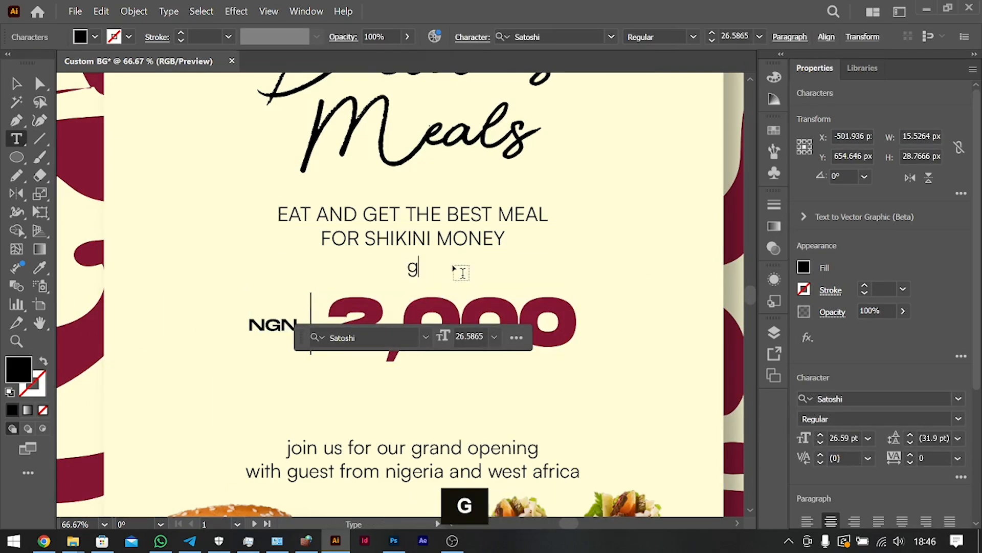
{"action": "key", "text": "BackSpace"}
{"action": "type", "text": "Get good food fo"}
{"action": "left_click", "coordinate": [17, 84]}
{"action": "key", "text": "Delete"}
Move the price group up close to the tagline and draw a rounded rectangle about 678 by 81 px just below it.
{"action": "left_click_drag", "start_coordinate": [454, 335], "coordinate": [453, 307], "text": "shift"}
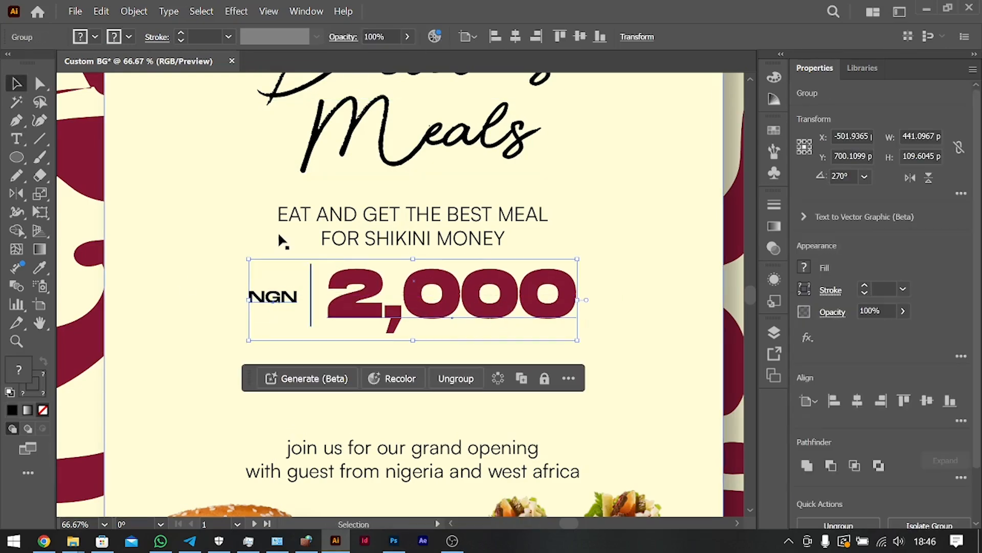
{"action": "scroll", "coordinate": [280, 241], "scroll_direction": "down", "scroll_amount": 1}
{"action": "right_click", "coordinate": [17, 157]}
{"action": "left_click", "coordinate": [67, 173]}
{"action": "mouse_move", "coordinate": [165, 319]}
{"action": "left_mouse_down"}
{"action": "mouse_move", "coordinate": [254, 342]}
{"action": "mouse_move", "coordinate": [669, 378]}
{"action": "left_mouse_up"}
{"action": "left_click", "coordinate": [17, 84]}
{"action": "left_click_drag", "start_coordinate": [461, 348], "coordinate": [460, 339], "text": "shift"}
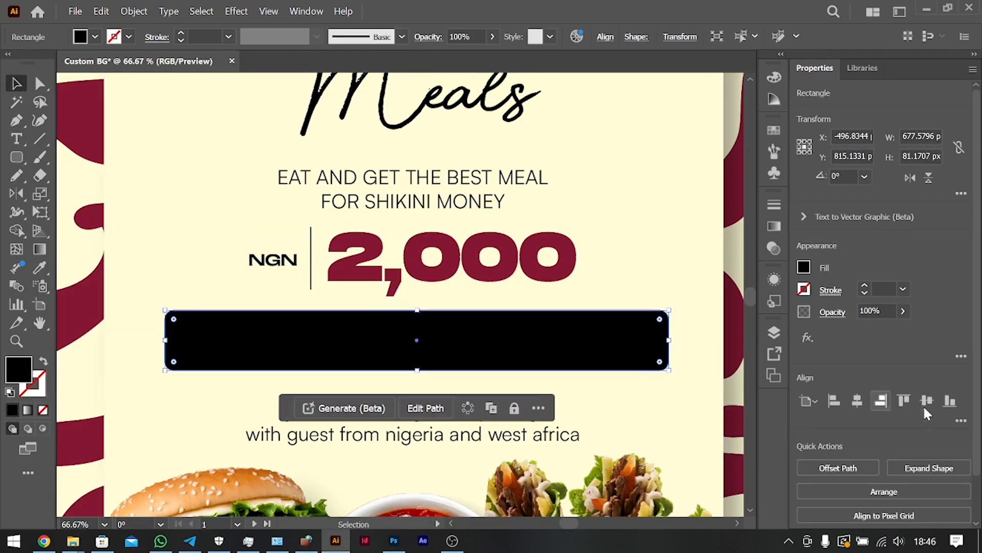
Centre the rounded rectangle horizontally on the artboard and fill it with the background's dark red.
{"action": "left_click", "coordinate": [858, 401]}
{"action": "key", "text": "i"}
{"action": "left_click", "coordinate": [733, 307]}
Duplicate the tagline onto the dark red bar, bring the copy to the front and fill it with white.
{"action": "left_click", "coordinate": [17, 84]}
{"action": "left_click_drag", "start_coordinate": [413, 177], "coordinate": [324, 334], "text": "alt"}
{"action": "key", "text": "ctrl+shift+]"}
{"action": "left_click", "coordinate": [804, 267]}
{"action": "left_click", "coordinate": [660, 307]}
Replace the white text with the centred line "Rice | Swallow | Beans | Shawarma | Burgers | Pizza" and start a second line.
{"action": "double_click", "coordinate": [329, 333]}
{"action": "key", "text": "ctrl+a"}
{"action": "type", "text": "Rice | Swallow"}
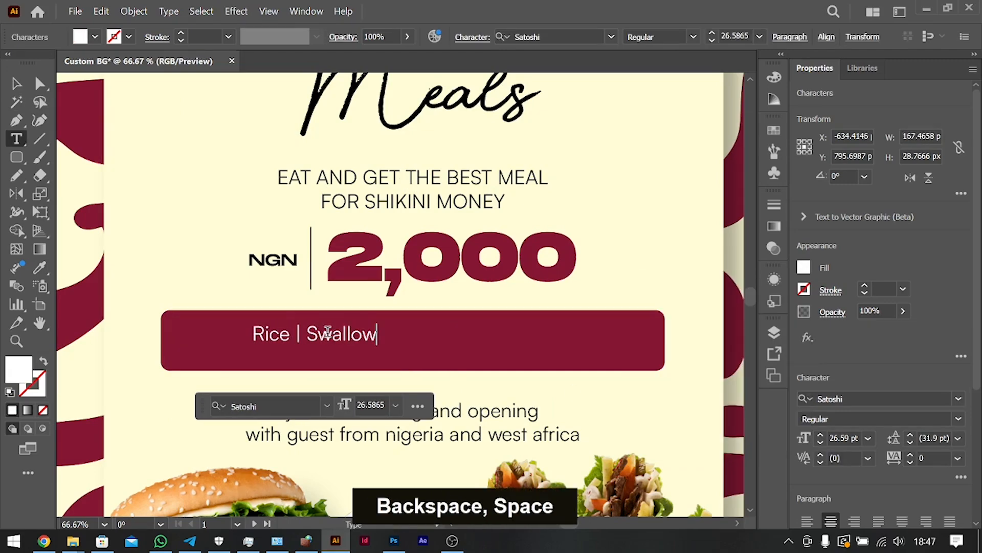
{"action": "type", "text": " | Beans | Shawarma | |"}
{"action": "key", "text": "BackSpace"}
{"action": "key", "text": "BackSpace"}
{"action": "type", "text": "Burgers"}
{"action": "key", "text": "ctrl+a"}
{"action": "key", "text": "ctrl+shift+c"}
{"action": "key", "text": "Down"}
{"action": "key", "text": "Down"}
{"action": "key", "text": "Down"}
{"action": "type", "text": "| Pizza"}
{"action": "key", "text": "Return"}
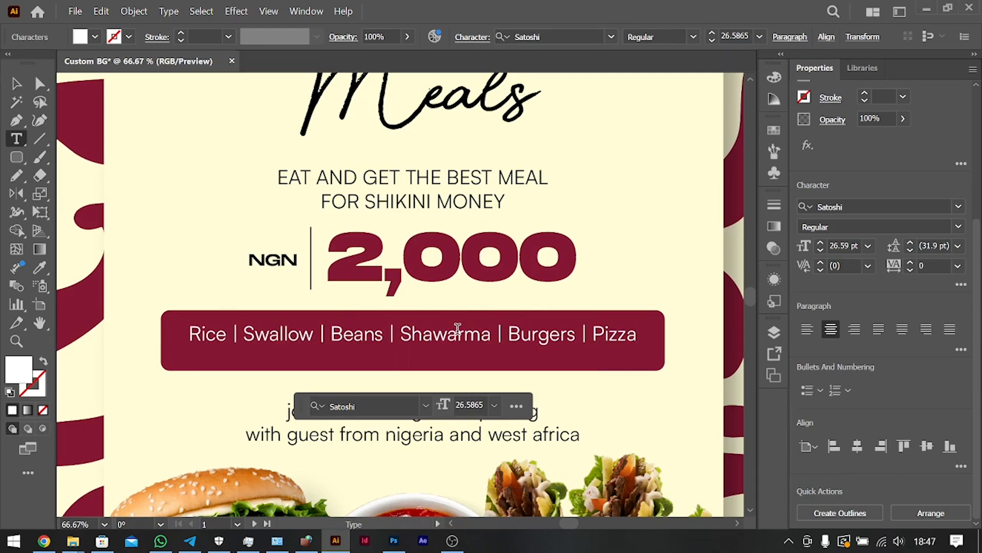
Add "Cookies | Ice Tea | Coffee | Cocktail |" as the second line and set all the menu text to 24 pt.
{"action": "type", "text": "Cookies | Ice Tea | Coffee | Cocktail |"}
{"action": "key", "text": "ctrl+a"}
{"action": "left_click", "coordinate": [868, 246]}
{"action": "left_click", "coordinate": [849, 404]}
Nudge the menu text up on the dark red bar and align the text and bar vertically.
{"action": "left_click", "coordinate": [16, 83]}
{"action": "key", "text": "Up"}
{"action": "key", "text": "Up"}
{"action": "key", "text": "Up"}
{"action": "key", "text": "Up"}
{"action": "key", "text": "Up"}
{"action": "key", "text": "Up"}
{"action": "key", "text": "Up"}
{"action": "left_click", "coordinate": [646, 358], "text": "shift"}
{"action": "left_click", "coordinate": [927, 316]}
Remove the trailing separator after "Cocktail" in the menu text.
{"action": "double_click", "coordinate": [481, 339]}
{"action": "key", "text": "Down"}
{"action": "key", "text": "BackSpace"}
{"action": "key", "text": "BackSpace"}
{"action": "key", "text": "BackSpace"}
{"action": "key", "text": "BackSpace"}
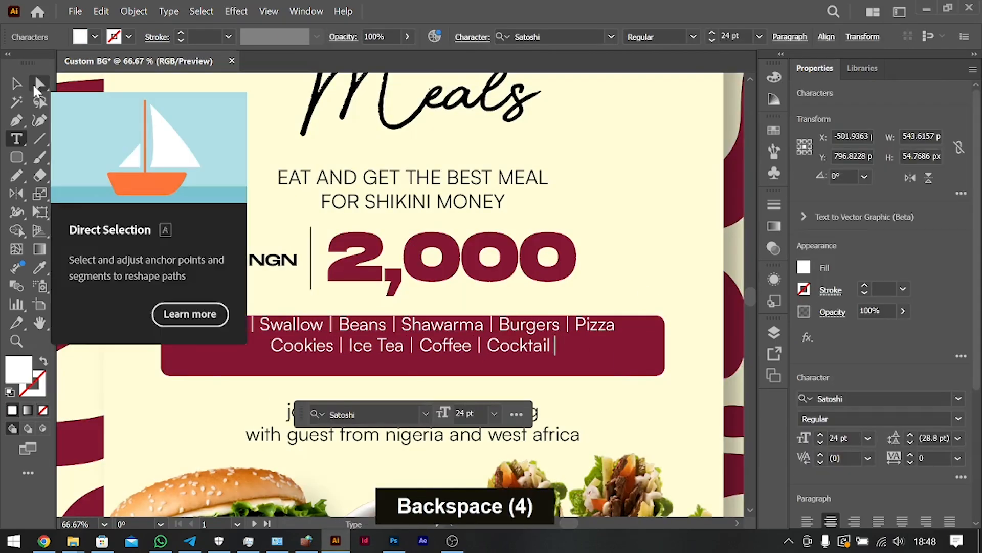
Vertically centre the menu text on the dark red bar and nudge both down with the whole artboard in view.
{"action": "left_click", "coordinate": [16, 83]}
{"action": "left_click", "coordinate": [643, 358], "text": "shift"}
{"action": "left_click", "coordinate": [927, 400]}
{"action": "key", "text": "ctrl+0"}
{"action": "key", "text": "shift+Down"}
{"action": "left_click", "coordinate": [679, 314]}
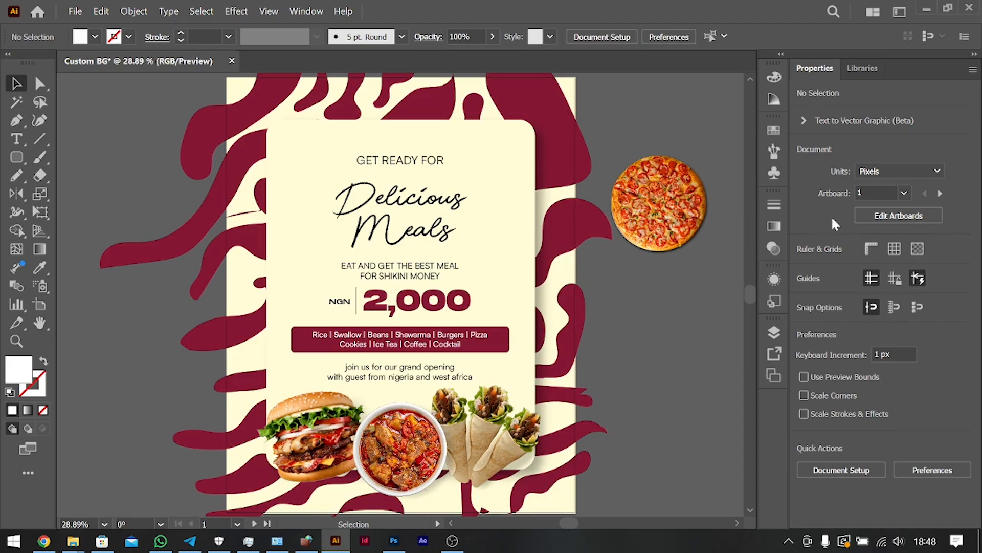
Duplicate the pizza and wraps images, and place the wraps copy, rotated, over the cream panel's upper-left corner.
{"action": "left_click_drag", "start_coordinate": [659, 203], "coordinate": [259, 167]}
{"action": "left_click_drag", "start_coordinate": [322, 159], "coordinate": [314, 162]}
{"action": "left_click_drag", "start_coordinate": [468, 440], "coordinate": [582, 292]}
{"action": "left_click_drag", "start_coordinate": [257, 169], "coordinate": [672, 327]}
{"action": "left_click_drag", "start_coordinate": [581, 290], "coordinate": [234, 148]}
{"action": "left_click_drag", "start_coordinate": [305, 101], "coordinate": [224, 79]}
{"action": "left_click_drag", "start_coordinate": [262, 157], "coordinate": [266, 167]}
Place a smaller burger copy over the cream panel's right edge and a small pizza copy beside its left edge.
{"action": "mouse_move", "coordinate": [722, 364]}
{"action": "left_mouse_down"}
{"action": "mouse_move", "coordinate": [595, 335]}
{"action": "mouse_move", "coordinate": [590, 322]}
{"action": "left_mouse_up"}
{"action": "mouse_move", "coordinate": [604, 286]}
{"action": "left_mouse_down"}
{"action": "mouse_move", "coordinate": [570, 296]}
{"action": "mouse_move", "coordinate": [591, 286]}
{"action": "left_mouse_up"}
{"action": "left_click_drag", "start_coordinate": [672, 217], "coordinate": [235, 483]}
{"action": "scroll", "coordinate": [235, 483], "scroll_direction": "down", "scroll_amount": 5}
{"action": "left_click_drag", "start_coordinate": [231, 352], "coordinate": [247, 156]}
{"action": "scroll", "coordinate": [276, 184], "scroll_direction": "up", "scroll_amount": 5}
Select the wraps, burger and pizza copies around the cream panel and group them.
{"action": "left_click", "coordinate": [568, 328], "text": "shift"}
{"action": "left_click", "coordinate": [262, 344], "text": "shift"}
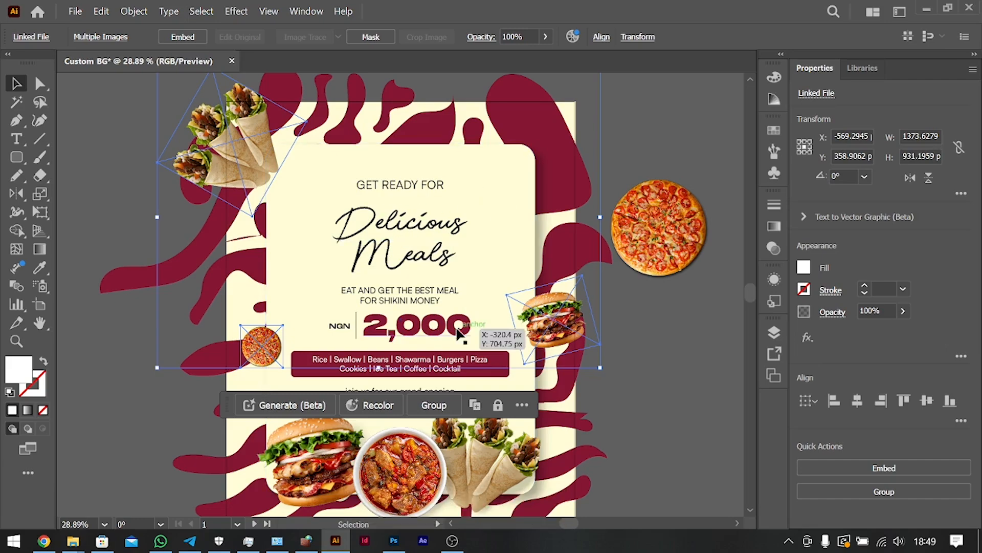
{"action": "key", "text": "ctrl"}
{"action": "key", "text": "ctrl+g"}
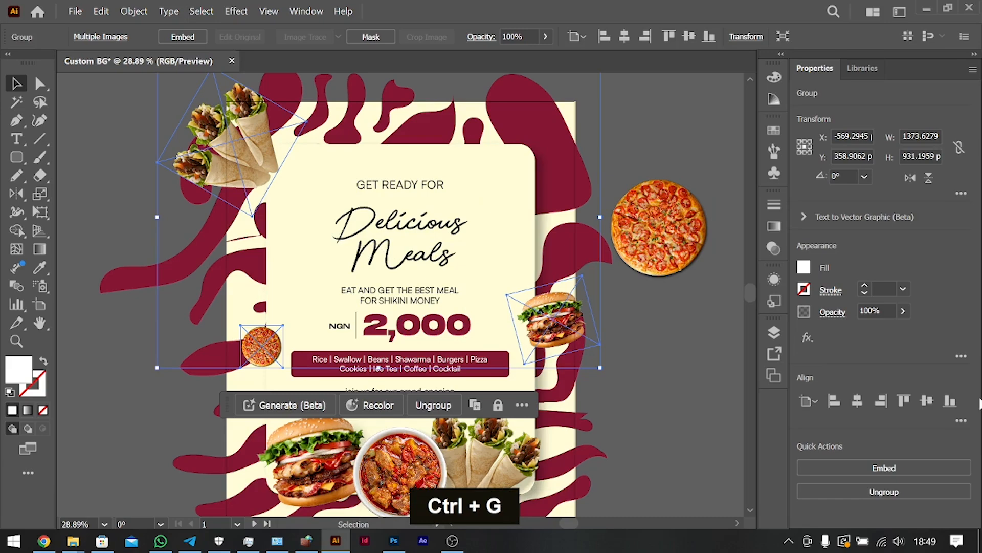
Apply a Radial Blur to the grouped food copies with the Zoom method, Good quality and an amount of 20.
{"action": "left_click", "coordinate": [807, 337]}
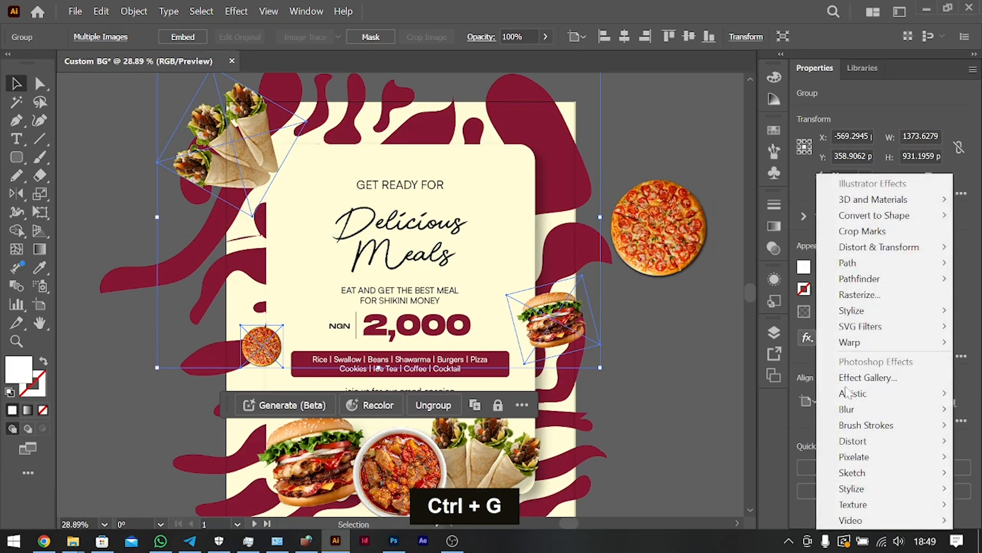
{"action": "mouse_move", "coordinate": [858, 410]}
{"action": "left_click", "coordinate": [756, 423]}
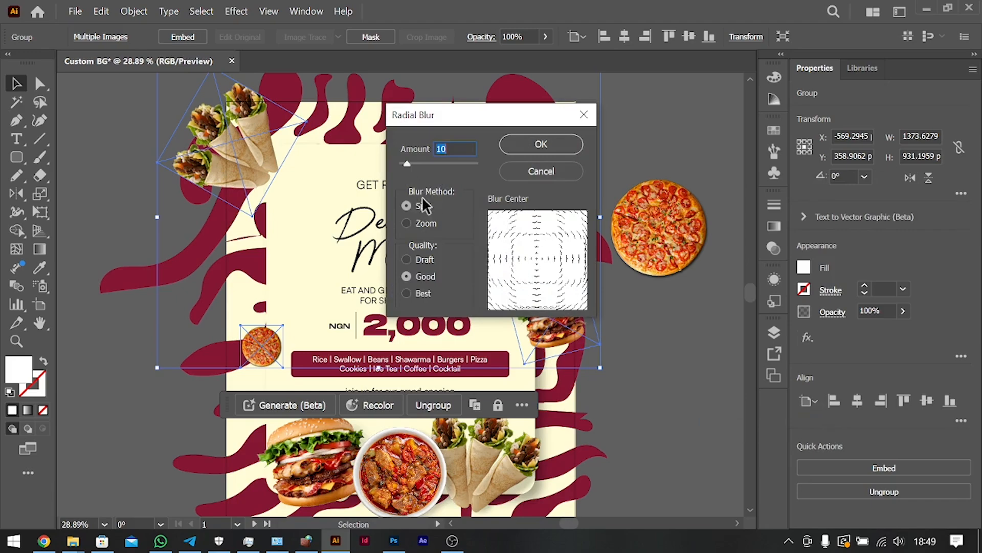
{"action": "left_click_drag", "start_coordinate": [440, 121], "coordinate": [707, 96]}
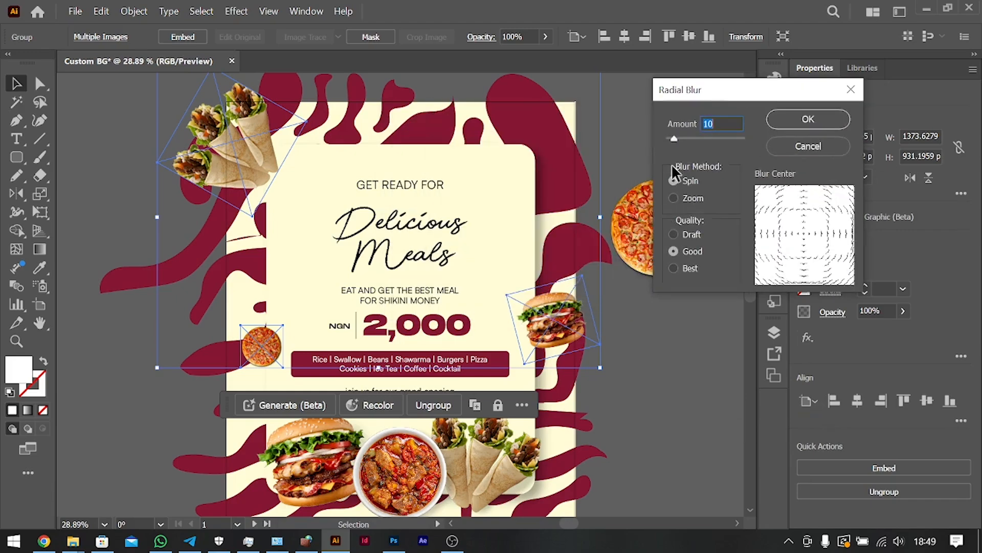
{"action": "left_click", "coordinate": [674, 198]}
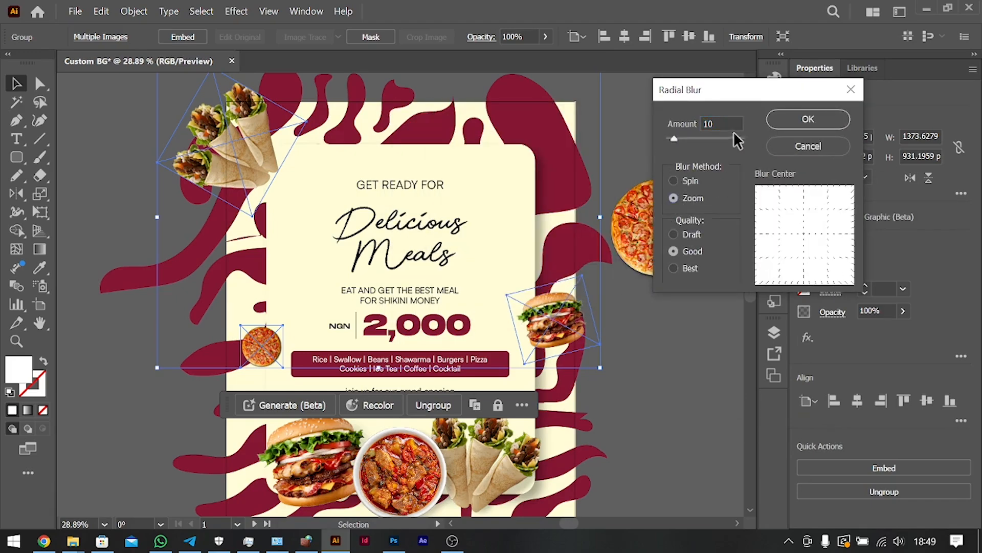
{"action": "key", "text": "shift+Up"}
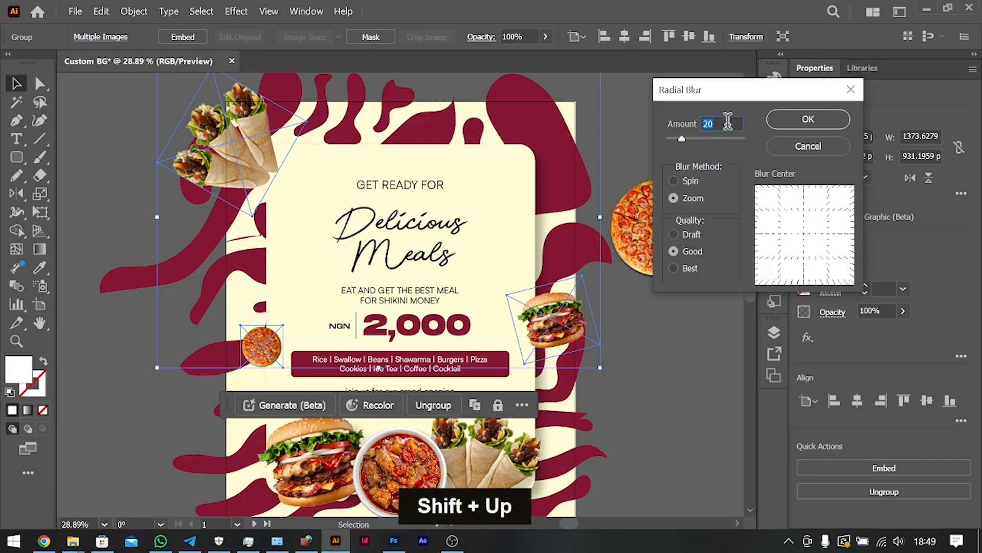
{"action": "key", "text": "Return"}
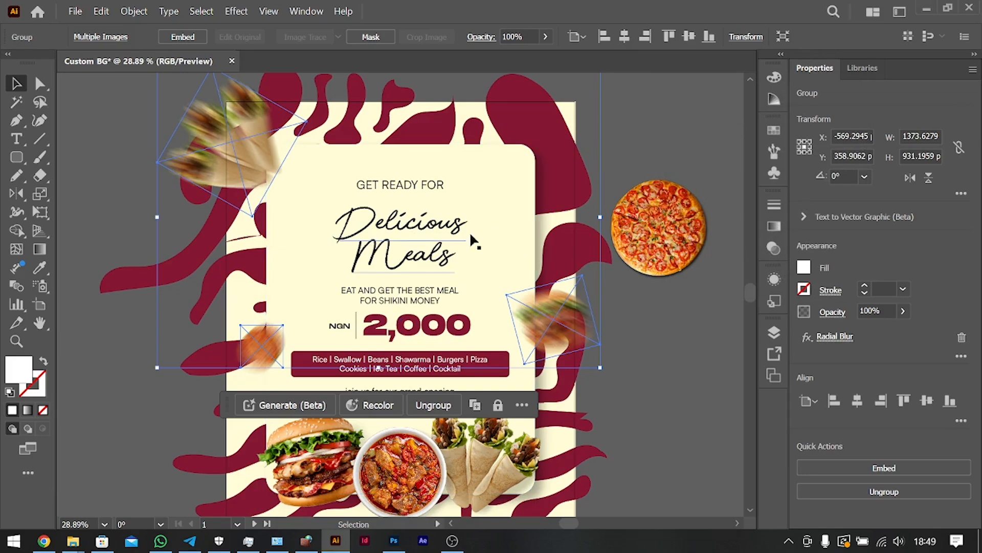
Lower the food group's Radial Blur amount to 10 and deselect the group.
{"action": "left_click", "coordinate": [832, 337]}
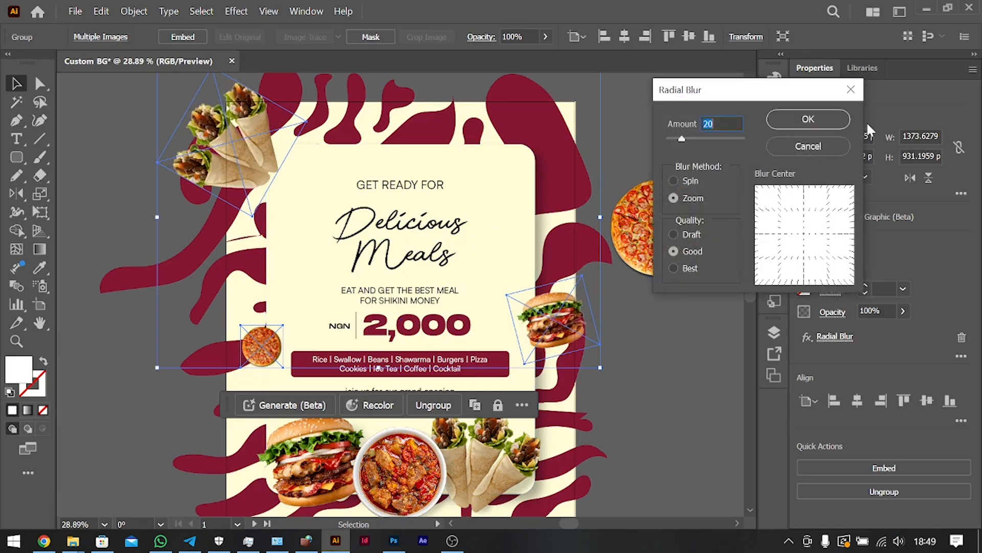
{"action": "key", "text": "shift+Down"}
{"action": "key", "text": "Return"}
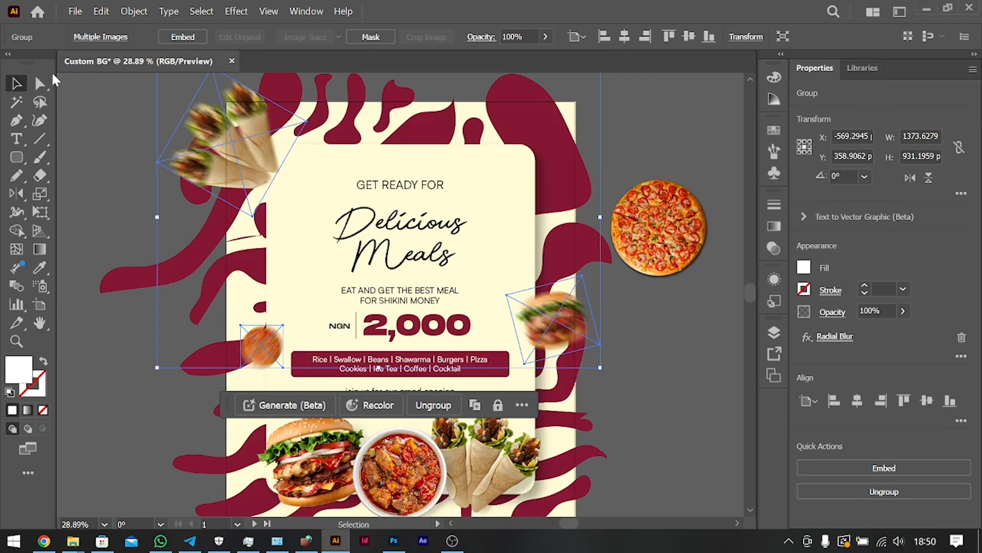
{"action": "double_click", "coordinate": [136, 259]}
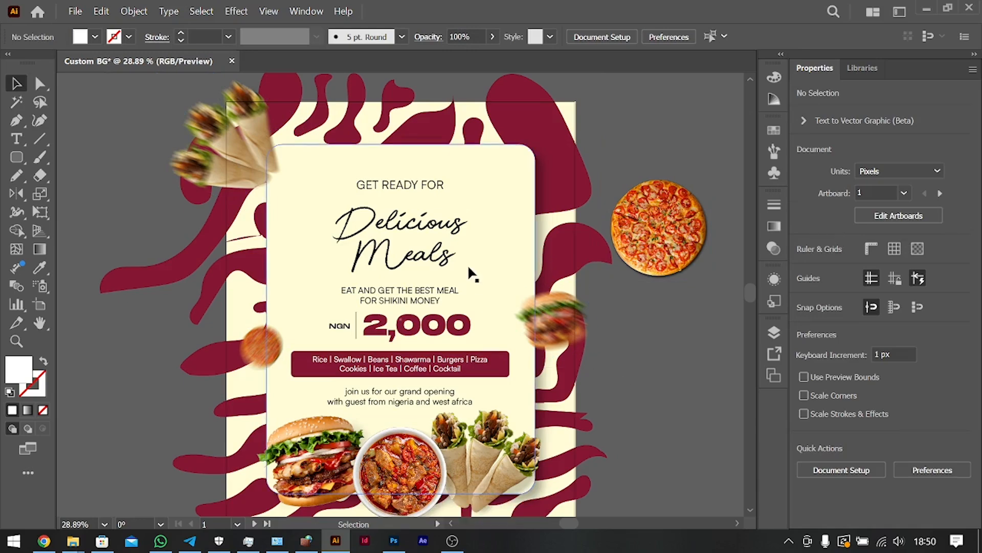
Duplicate the large burger image, shrink the copy to a small size and place it on the cream panel's top edge.
{"action": "left_click", "coordinate": [661, 235]}
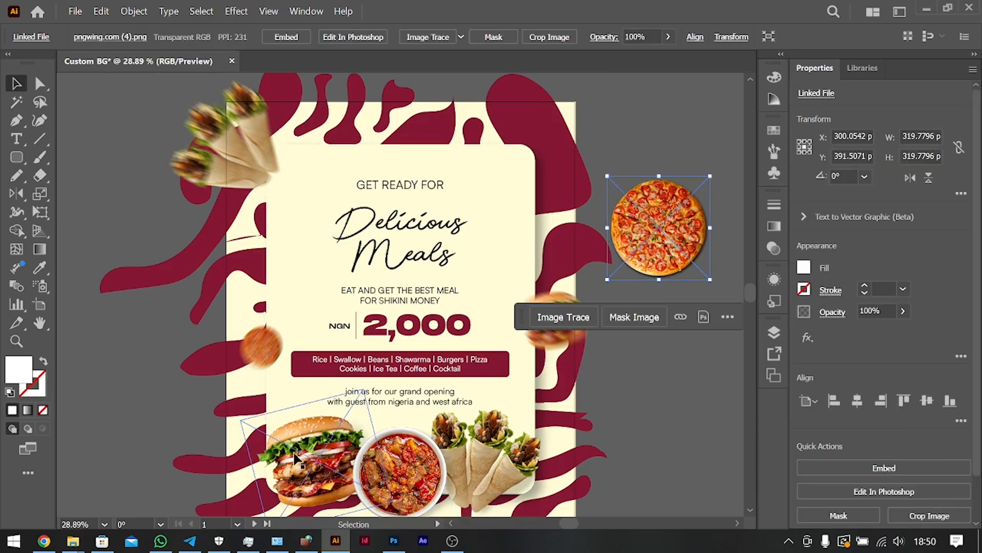
{"action": "left_click_drag", "start_coordinate": [292, 458], "coordinate": [492, 190]}
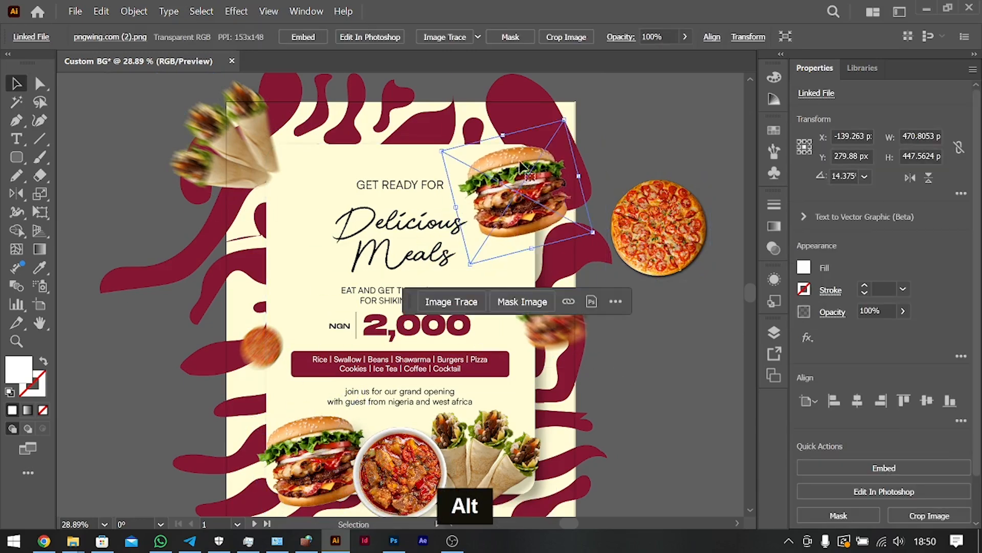
{"action": "left_click_drag", "start_coordinate": [565, 119], "coordinate": [441, 125]}
{"action": "left_click", "coordinate": [635, 163]}
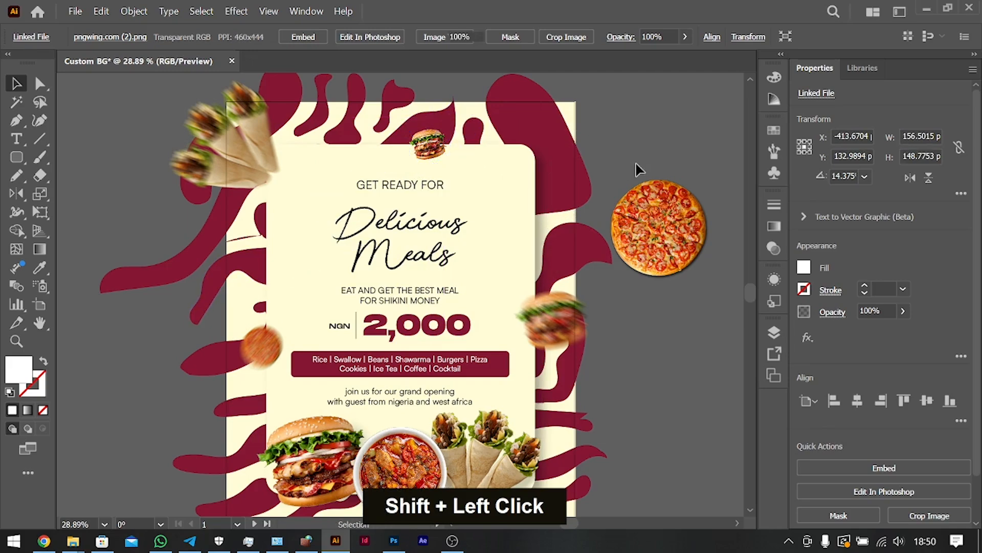
Isolate the blurred food group and move its burger slightly upward along the cream panel's right edge.
{"action": "double_click", "coordinate": [550, 319]}
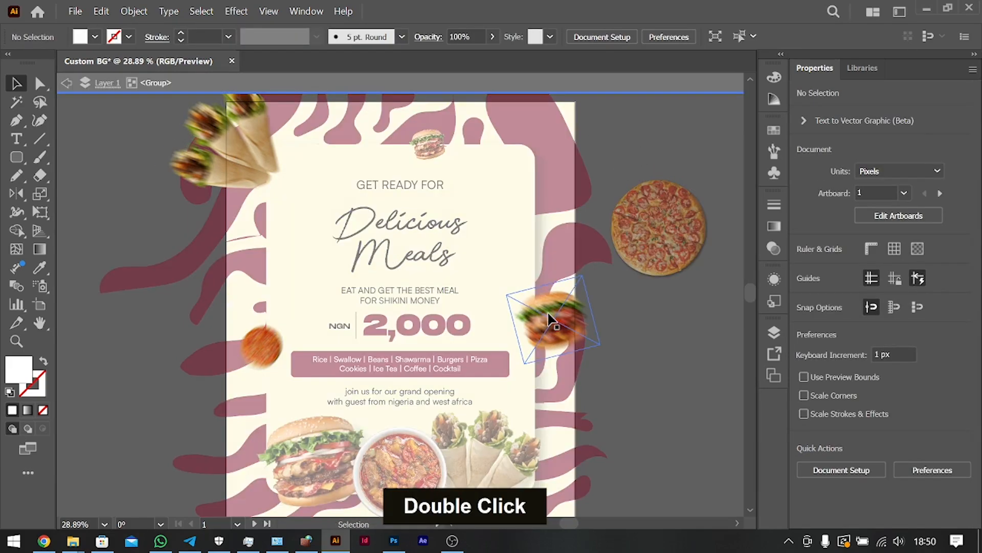
{"action": "left_click", "coordinate": [550, 320]}
{"action": "left_click_drag", "start_coordinate": [553, 322], "coordinate": [557, 306]}
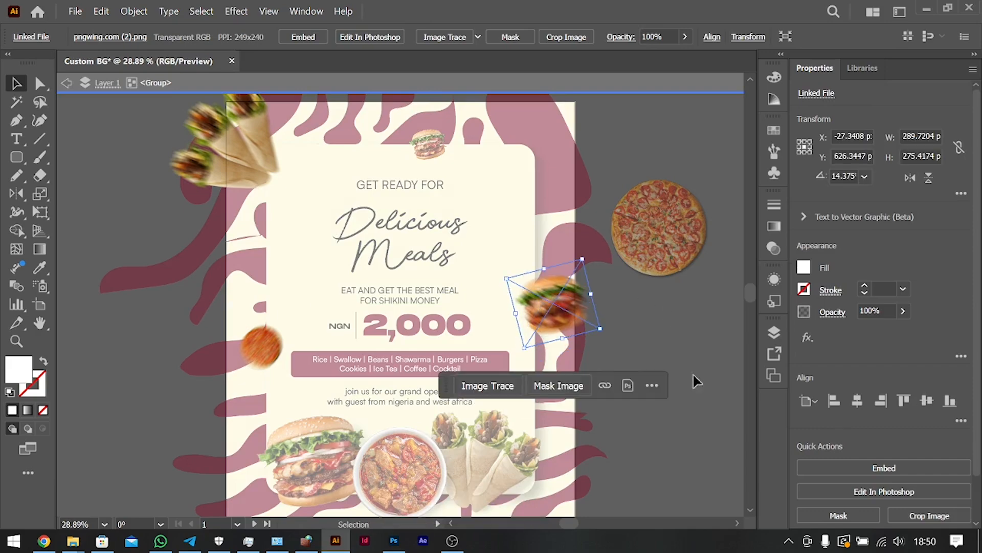
Deselect the blurred burger and exit isolation of the blurred food group.
{"action": "left_click", "coordinate": [692, 441]}
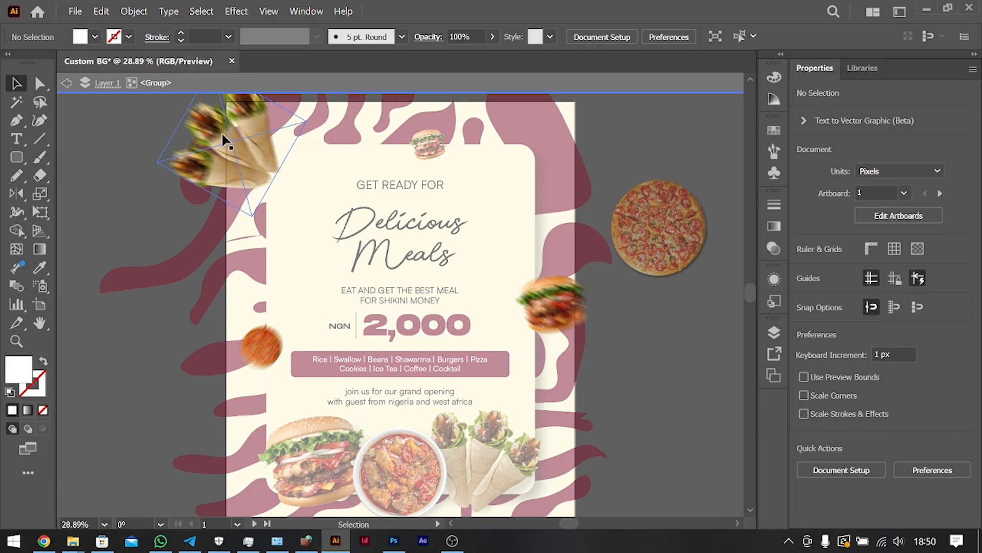
{"action": "double_click", "coordinate": [646, 383]}
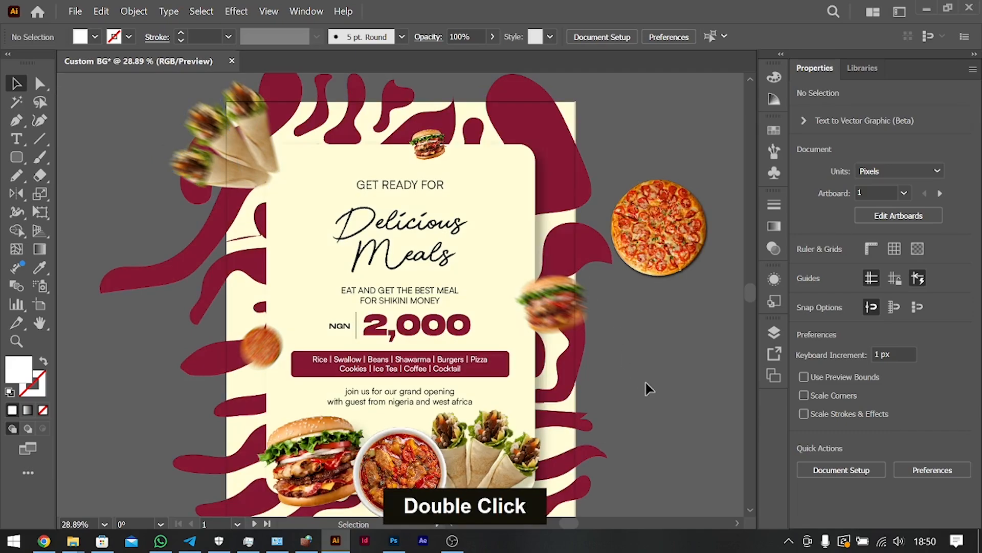